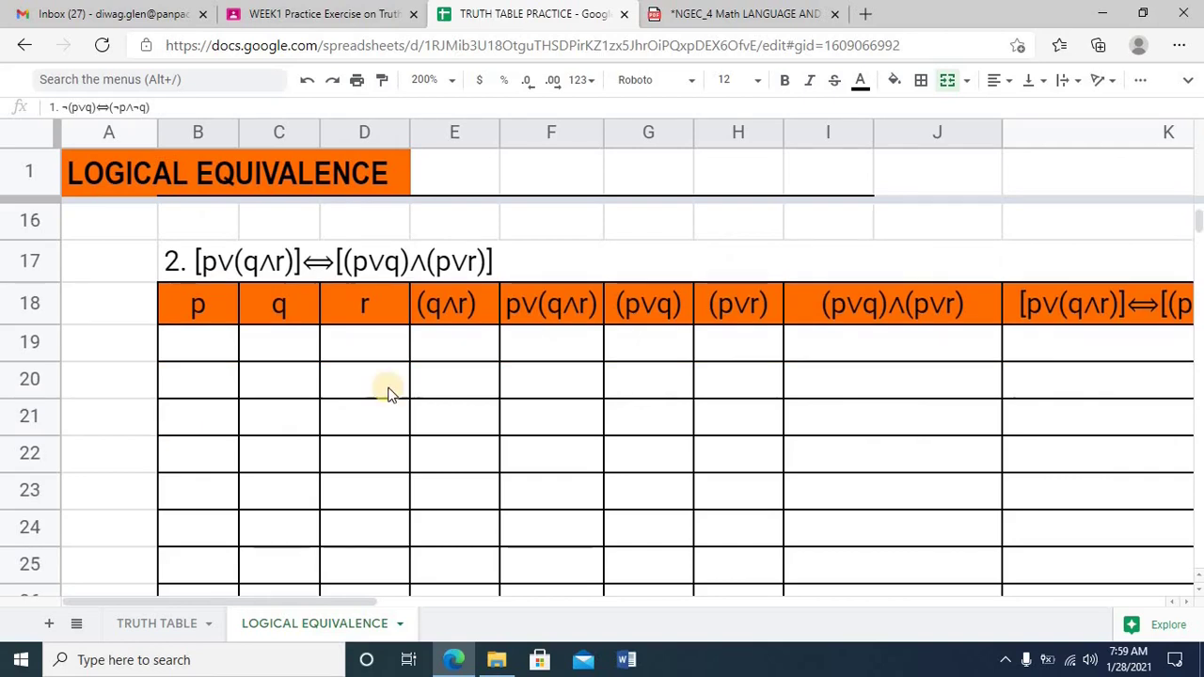
# Consult the Rules of Replacement PDF, return to the logical equivalence spreadsheet and examine problem 2's p, q and r column headings
pyautogui.click(734, 13)
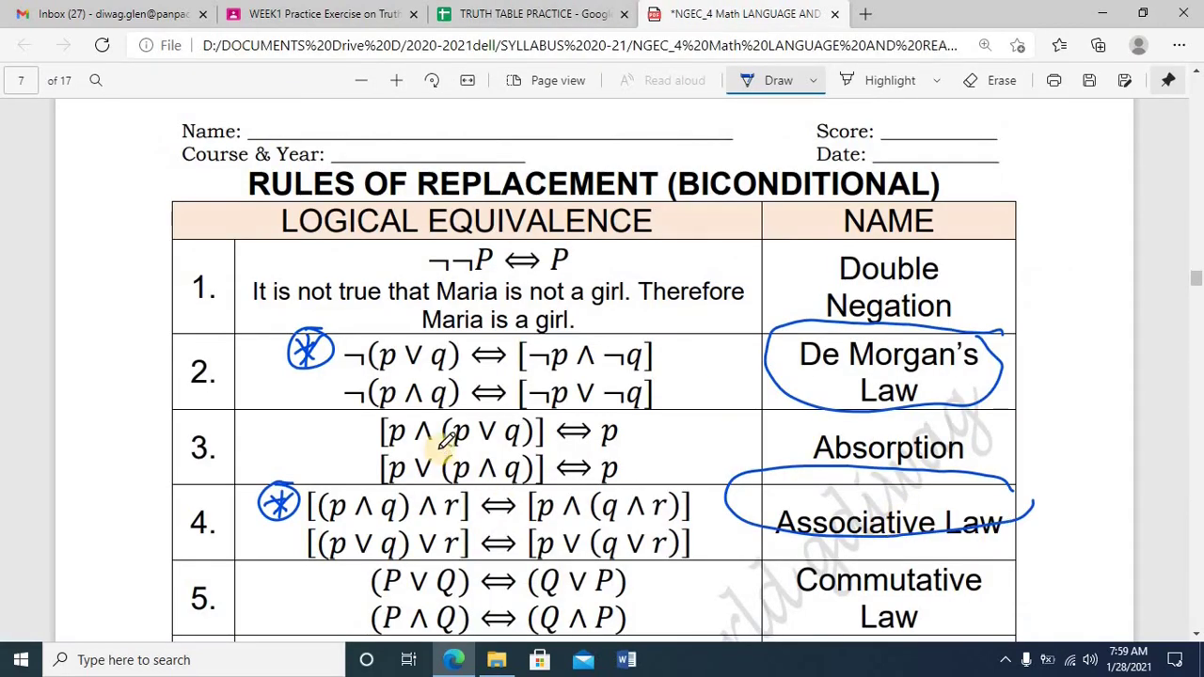
pyautogui.hotkey('ctrl', 'shift', 'Tab')
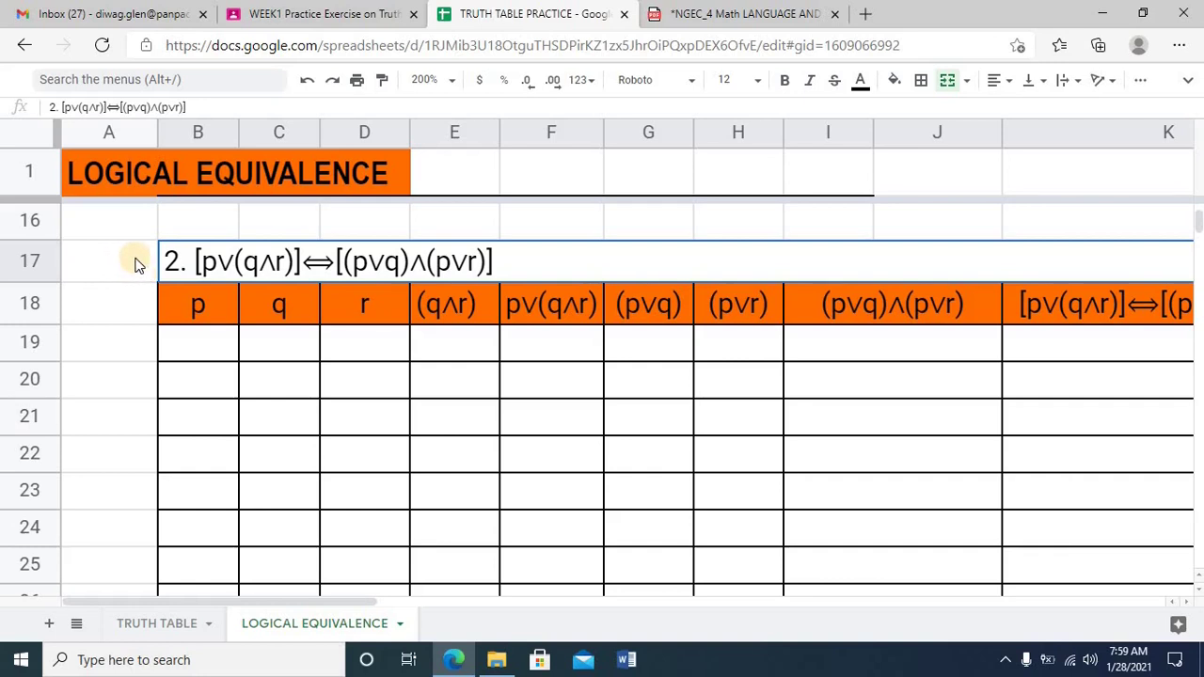
pyautogui.scroll(-1, 136, 264)
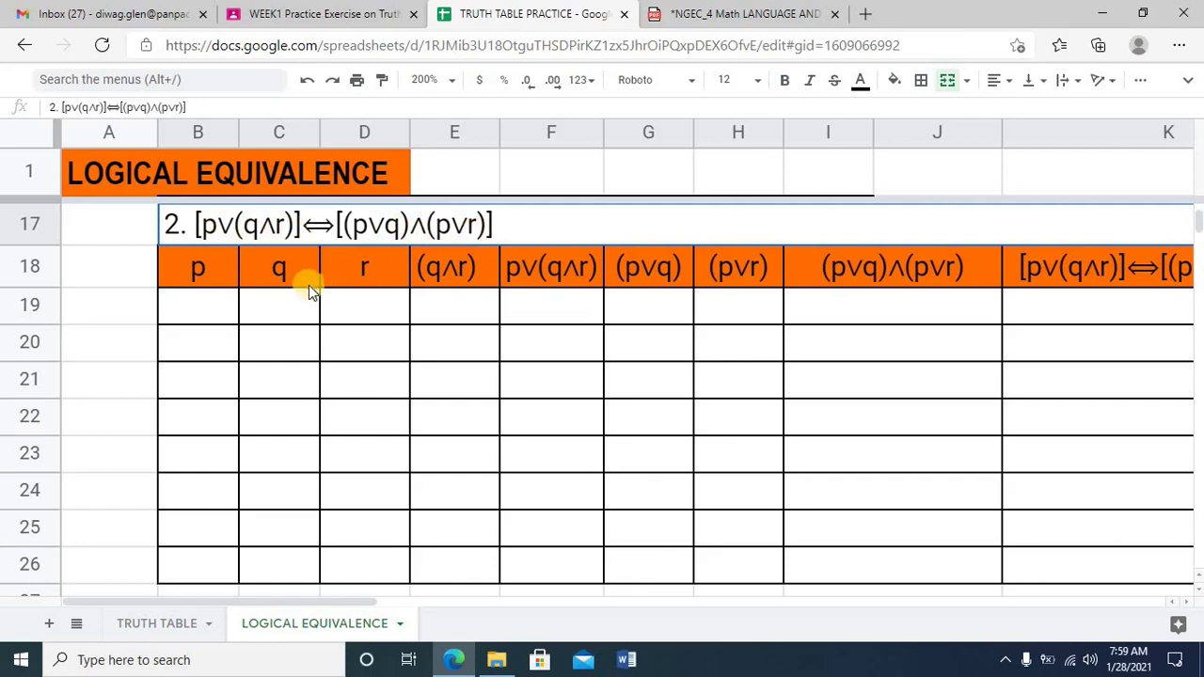
pyautogui.click(252, 273)
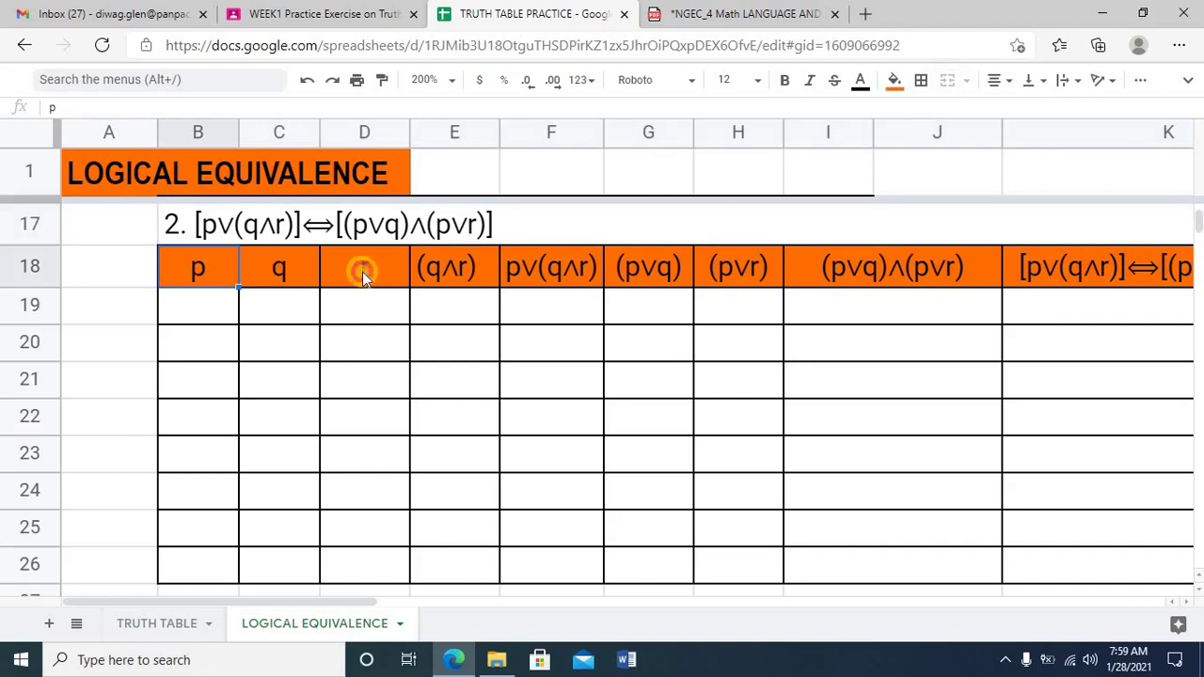
pyautogui.click(364, 273)
pyautogui.click(198, 274)
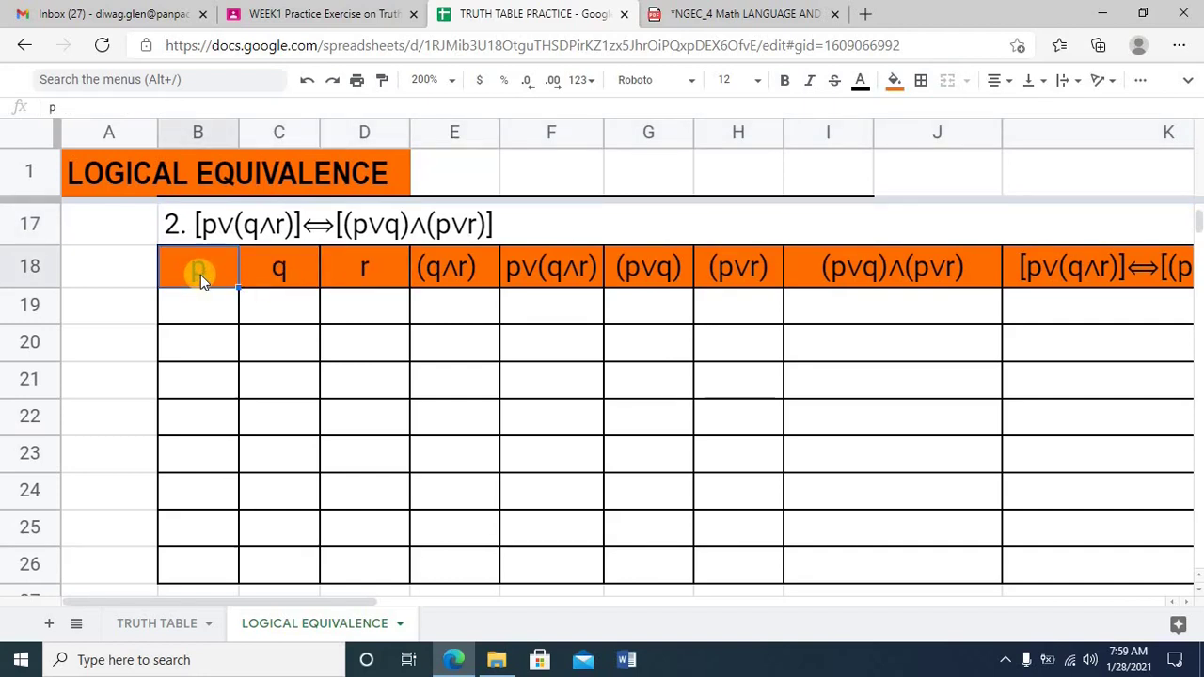
pyautogui.click(210, 302)
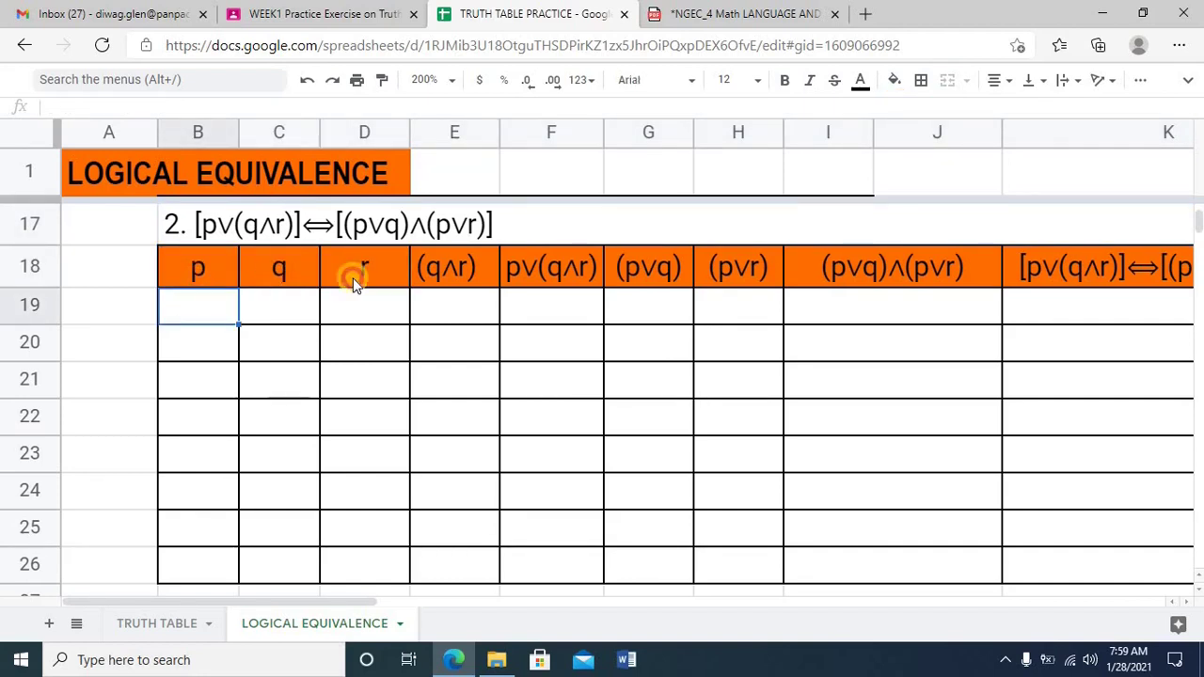
pyautogui.click(353, 277)
pyautogui.click(196, 275)
pyautogui.click(283, 272)
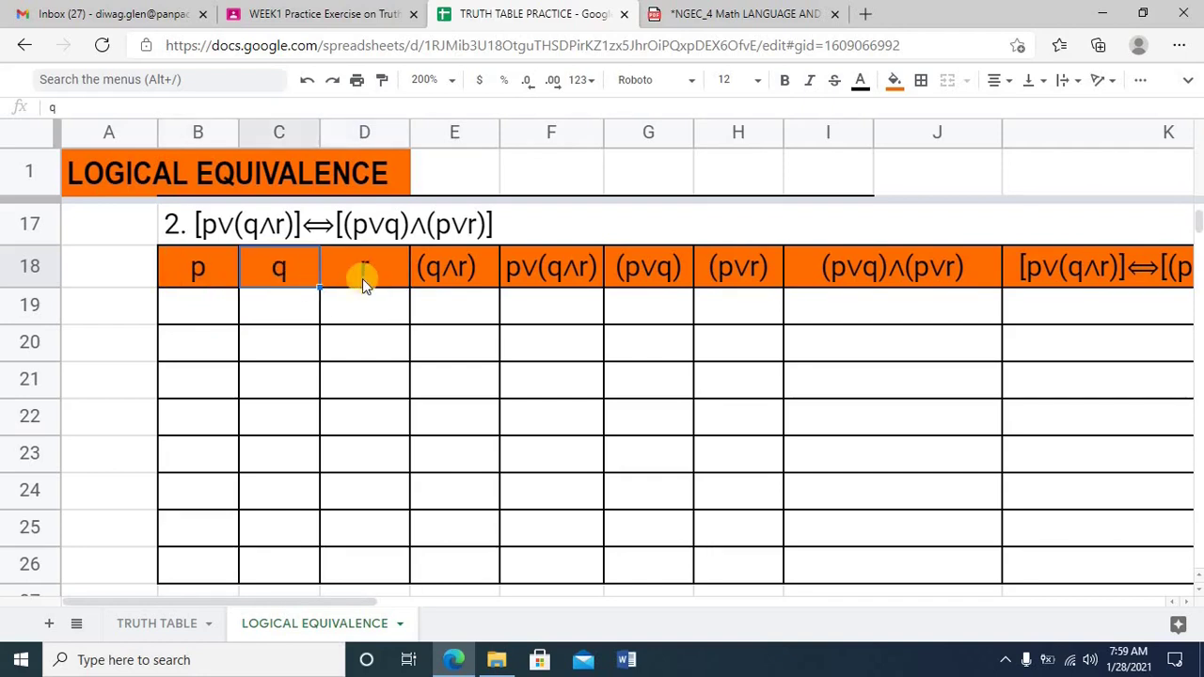
pyautogui.click(363, 279)
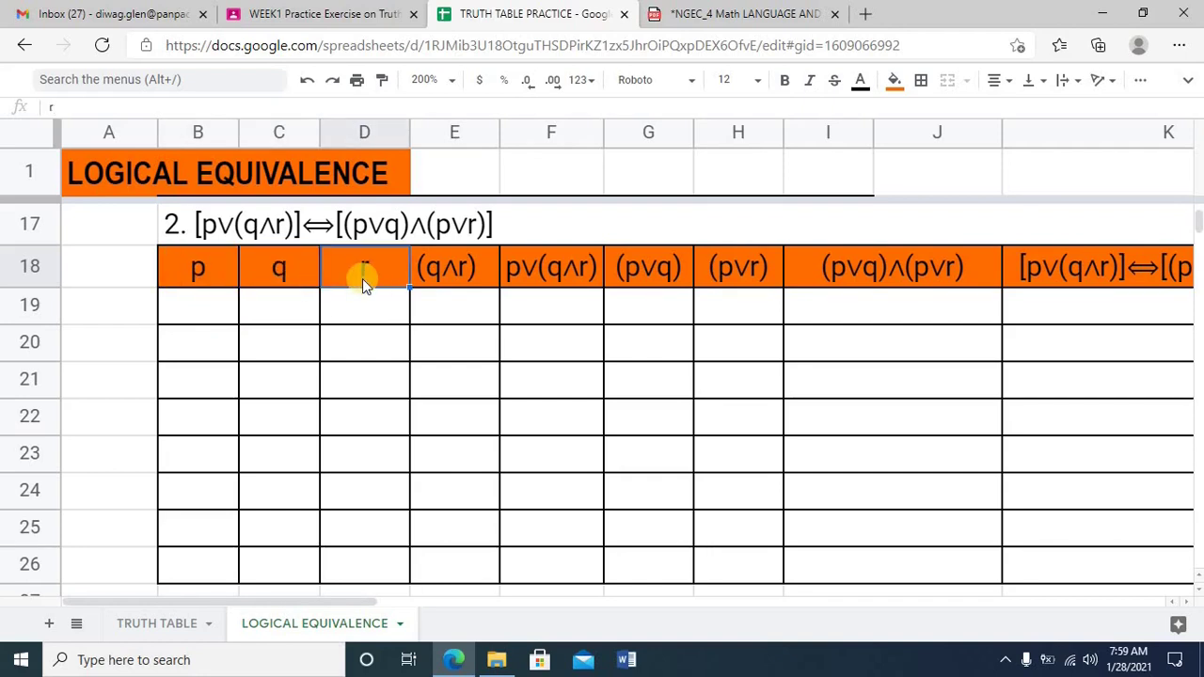
# Compare the (q∧r) and p∨(q∧r) column headings with the first half of the statement in row 17
pyautogui.click(249, 226)
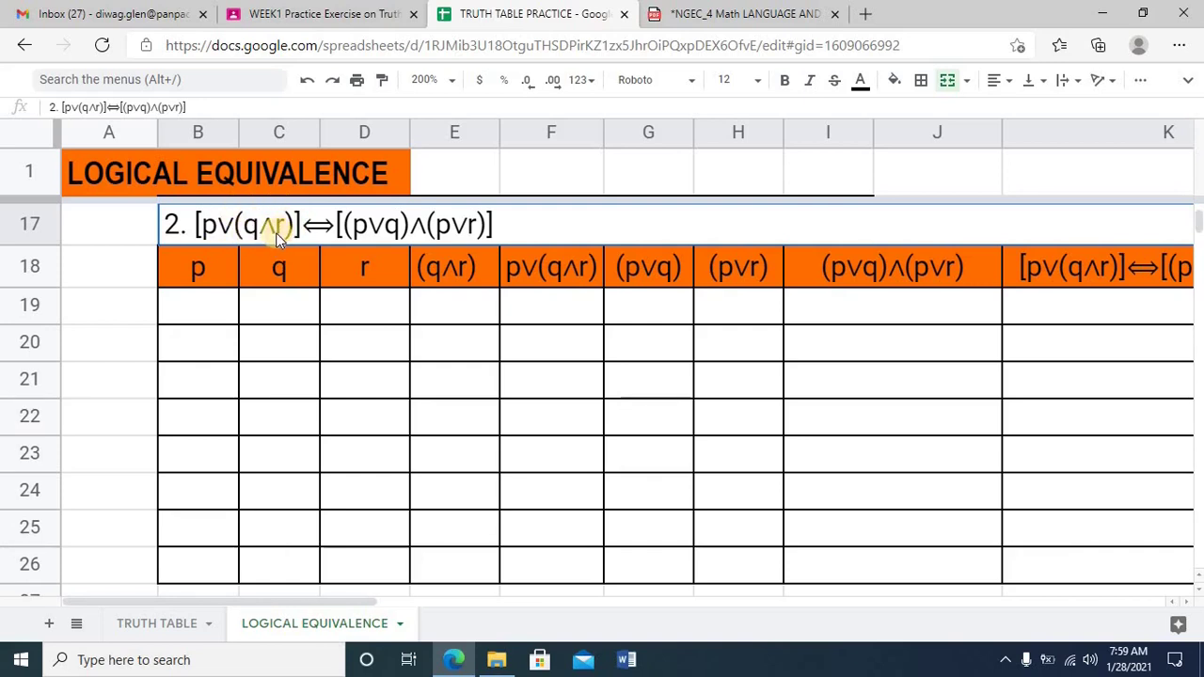
pyautogui.click(446, 268)
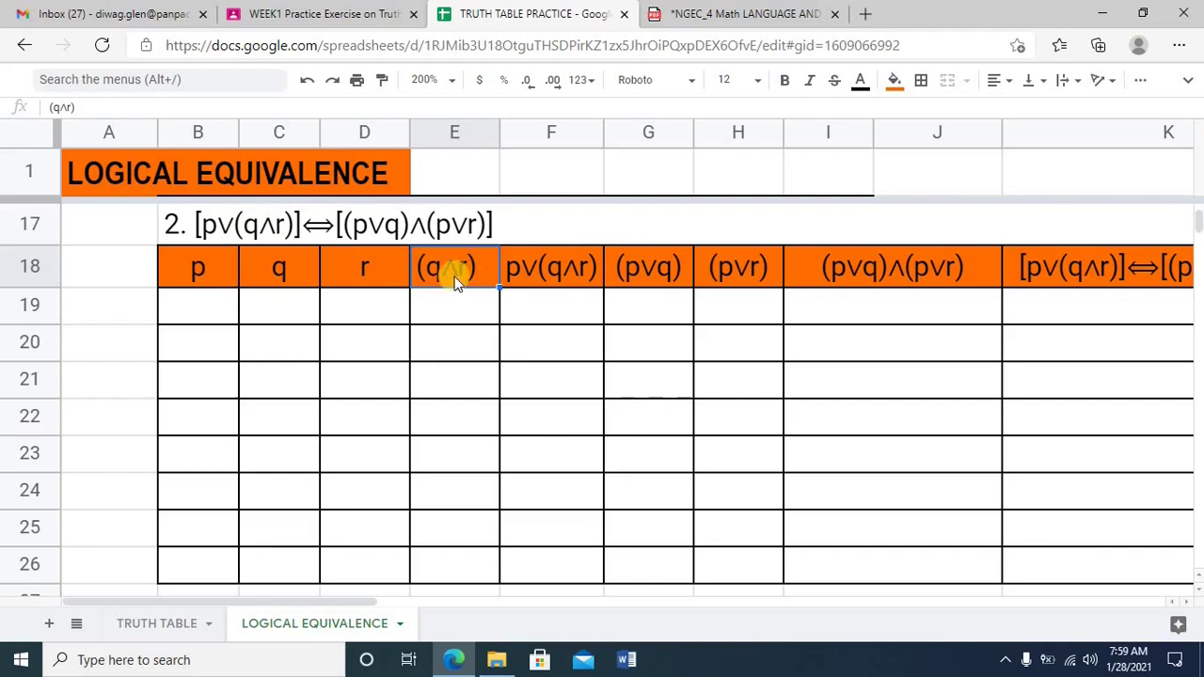
pyautogui.click(549, 272)
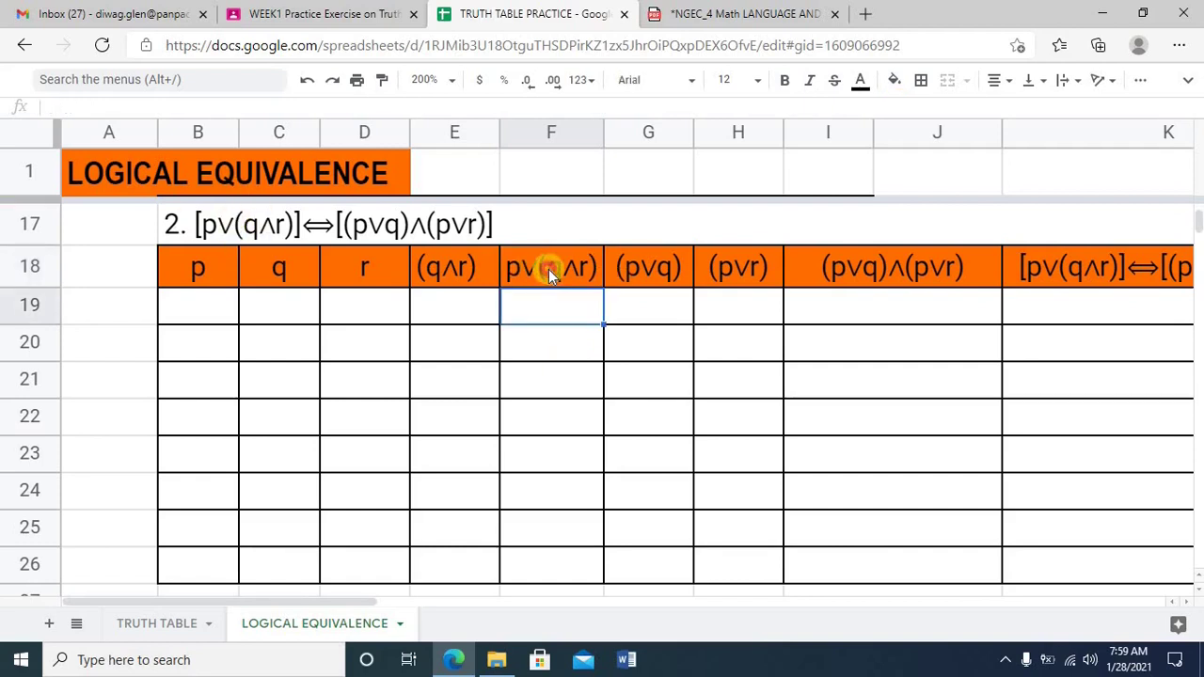
pyautogui.click(557, 132)
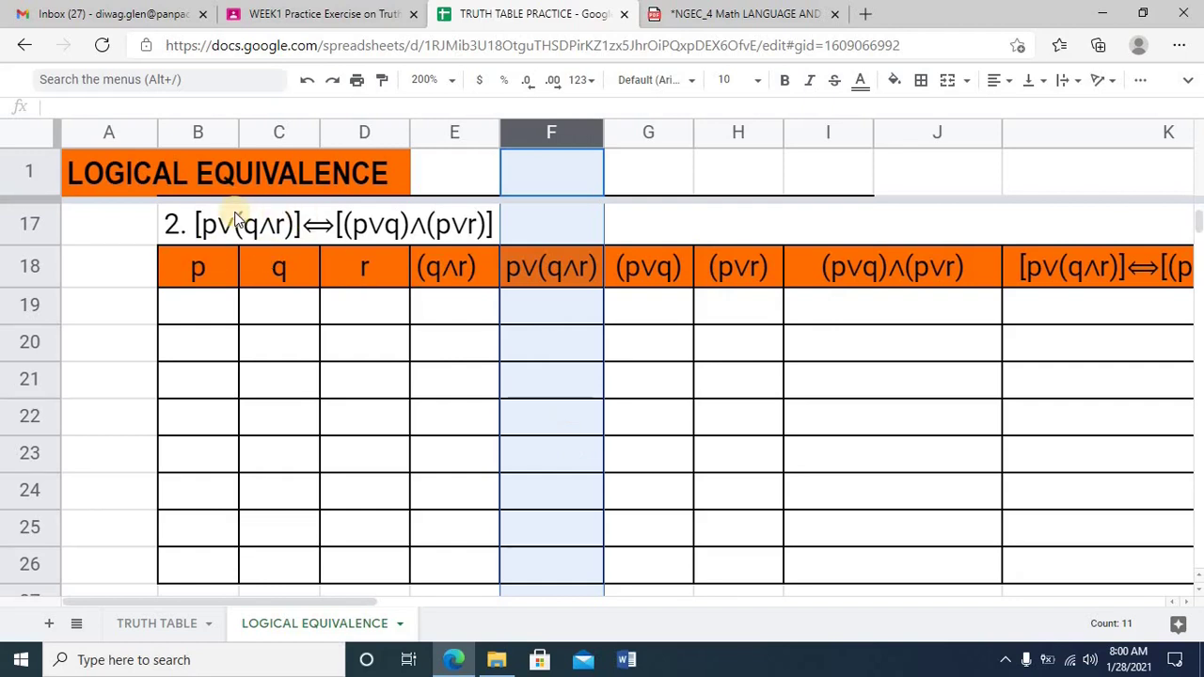
# Compare the (p∨q), (p∨r), (p∨q)∧(p∨r) and full biconditional column headings with the statement in row 17
pyautogui.click(419, 231)
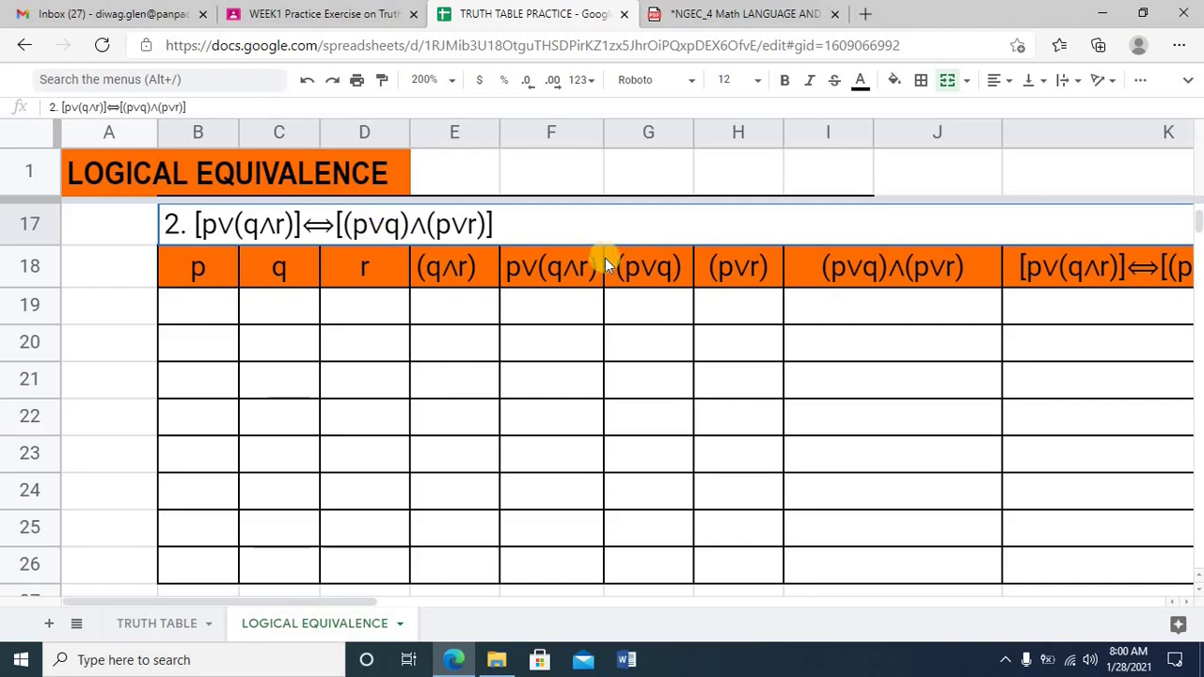
pyautogui.click(657, 267)
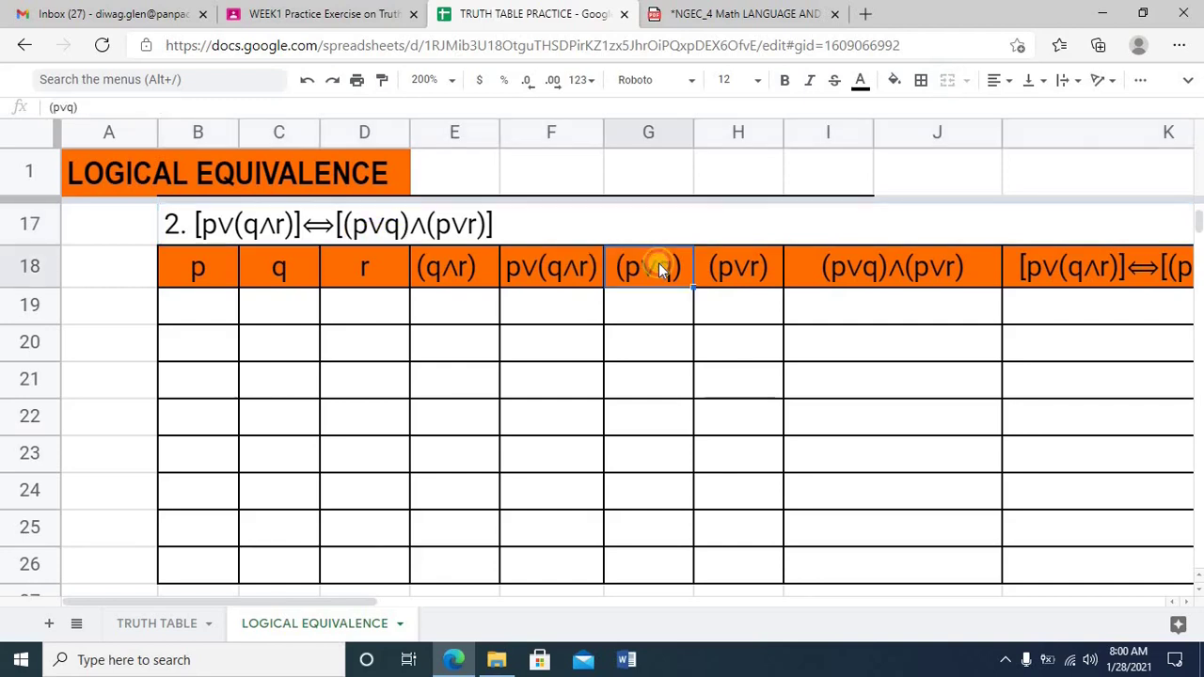
pyautogui.click(459, 233)
pyautogui.click(747, 269)
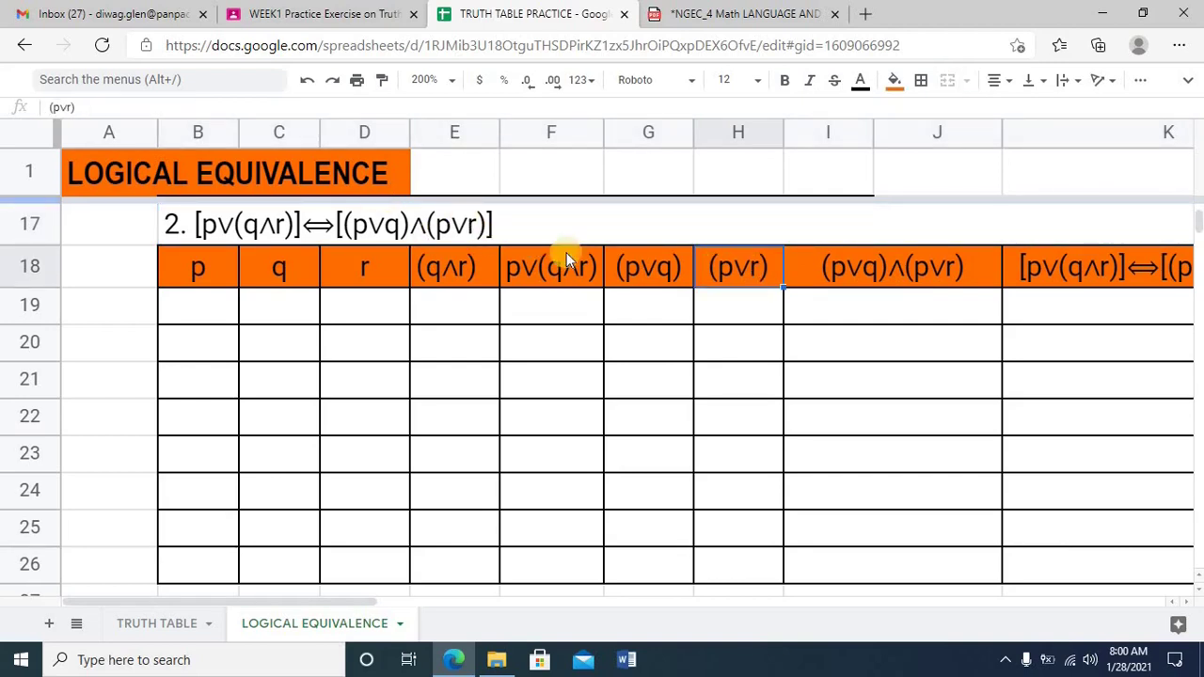
pyautogui.click(659, 273)
pyautogui.click(719, 268)
pyautogui.click(669, 271)
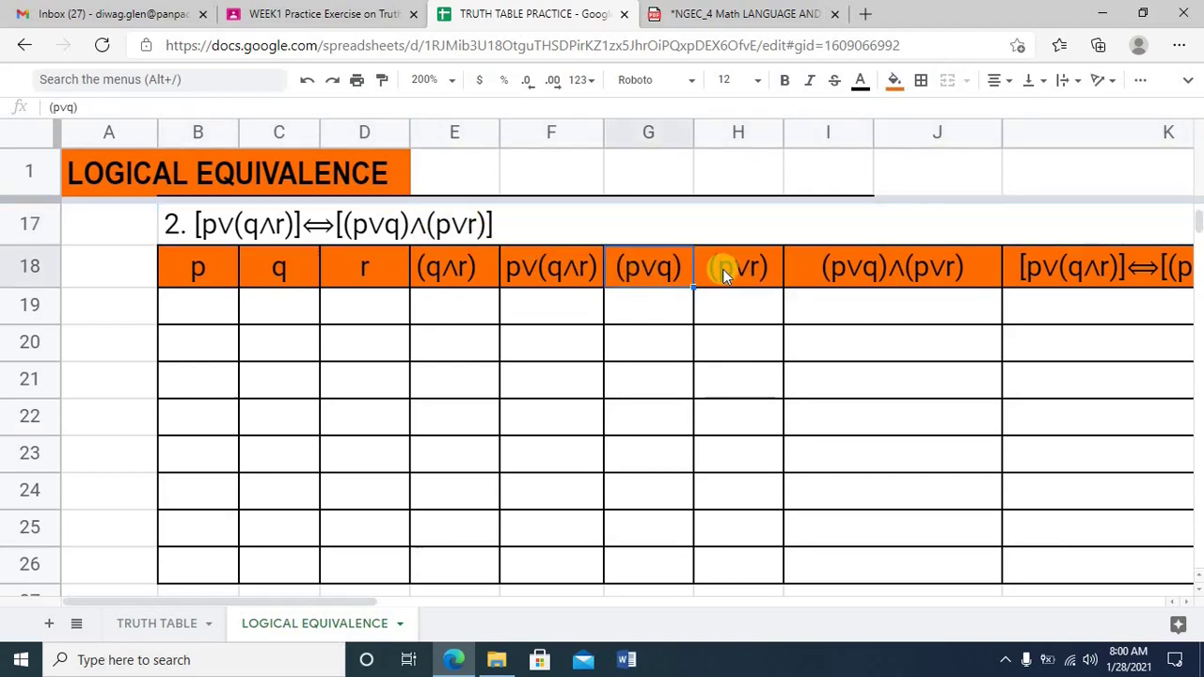
pyautogui.click(723, 269)
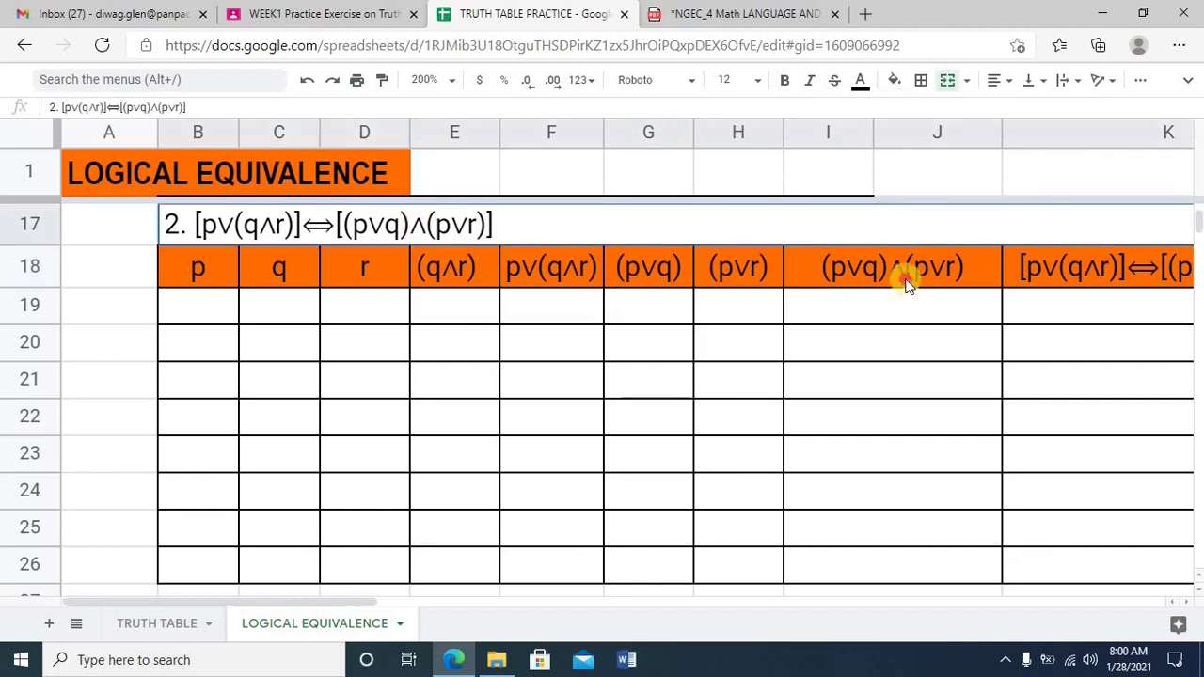
pyautogui.click(836, 276)
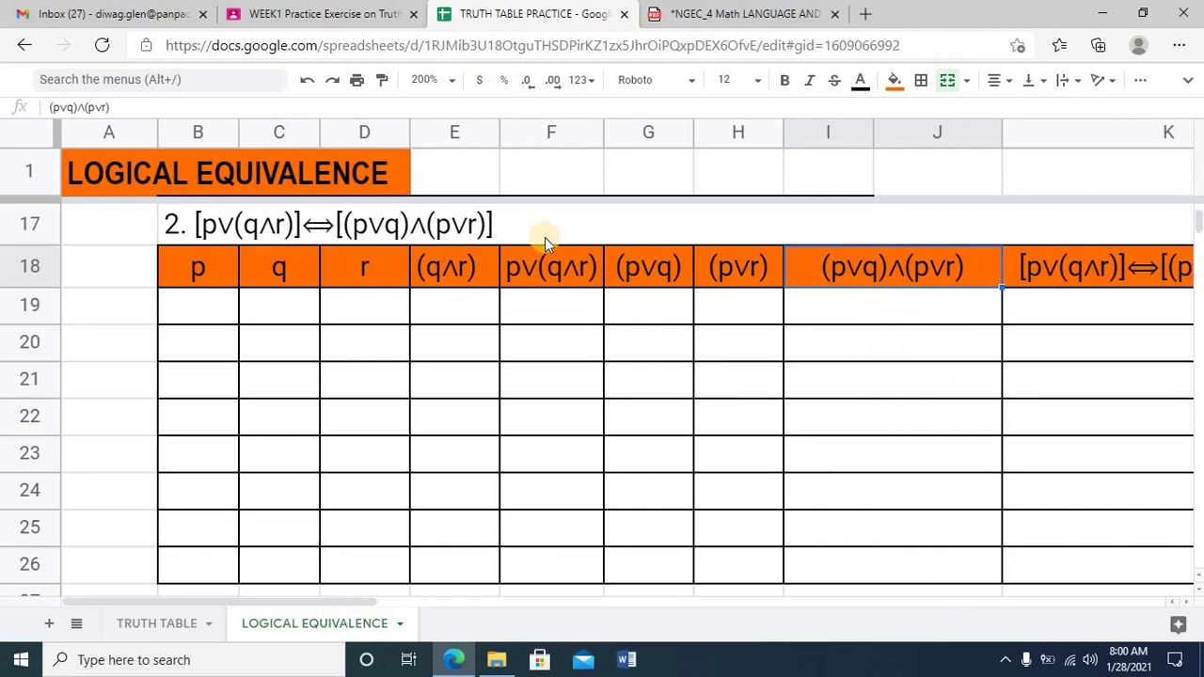
pyautogui.click(342, 227)
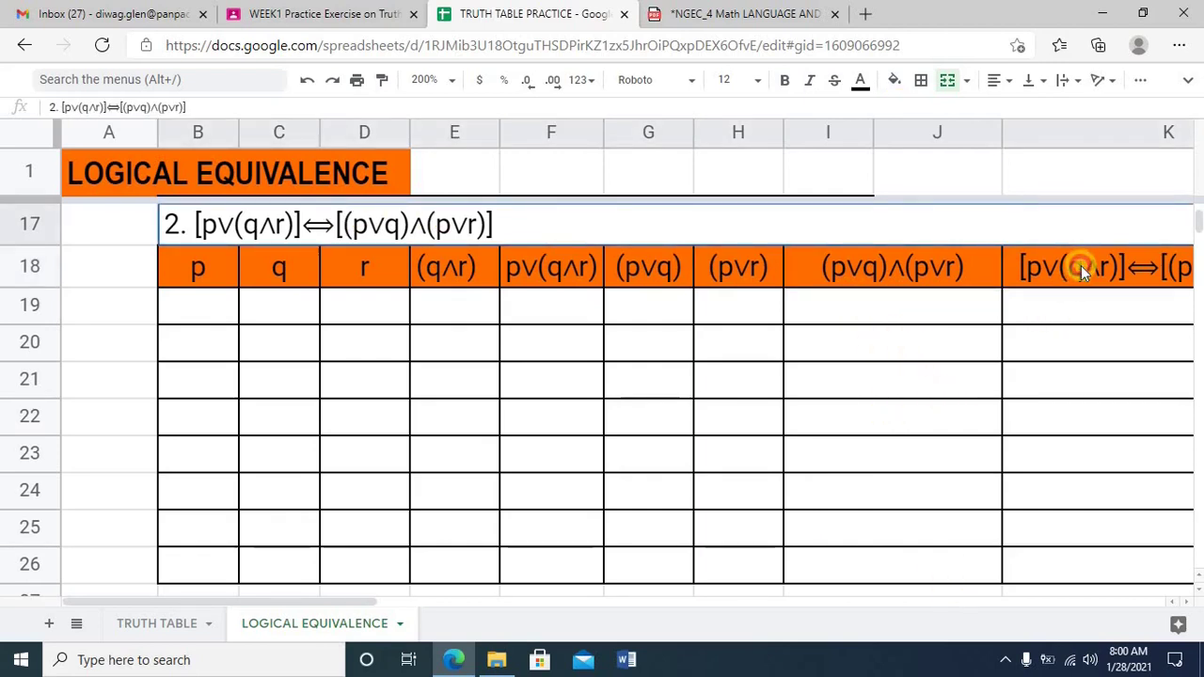
pyautogui.click(1081, 266)
pyautogui.click(360, 214)
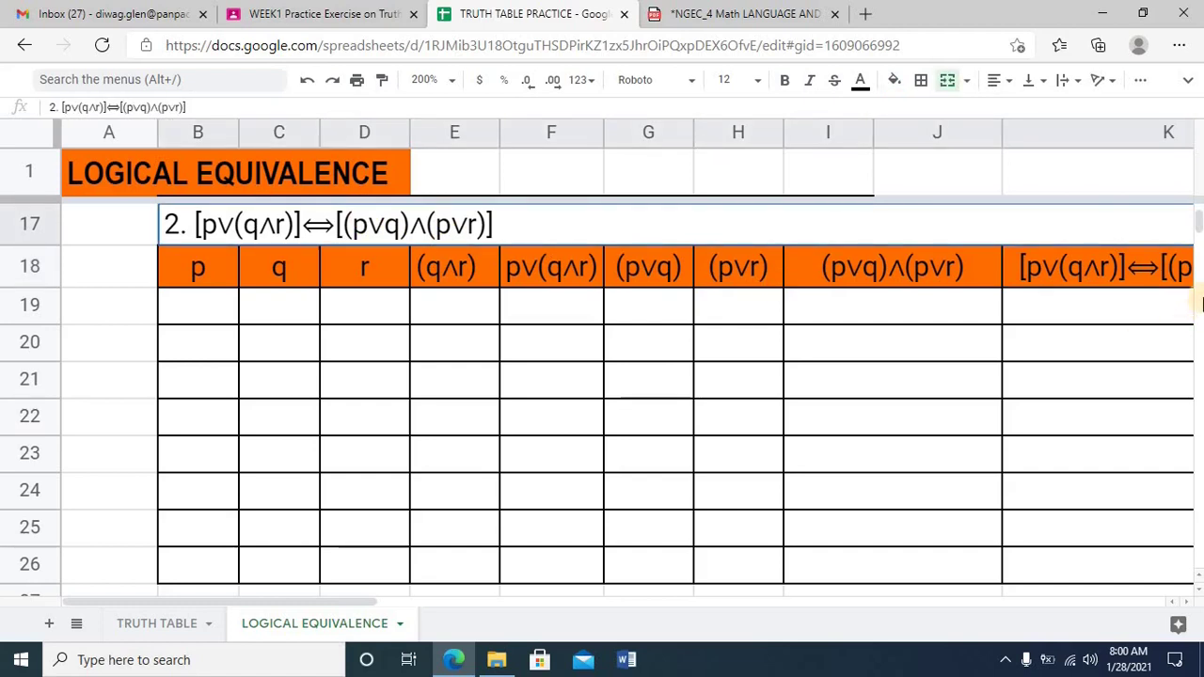
pyautogui.click(1105, 270)
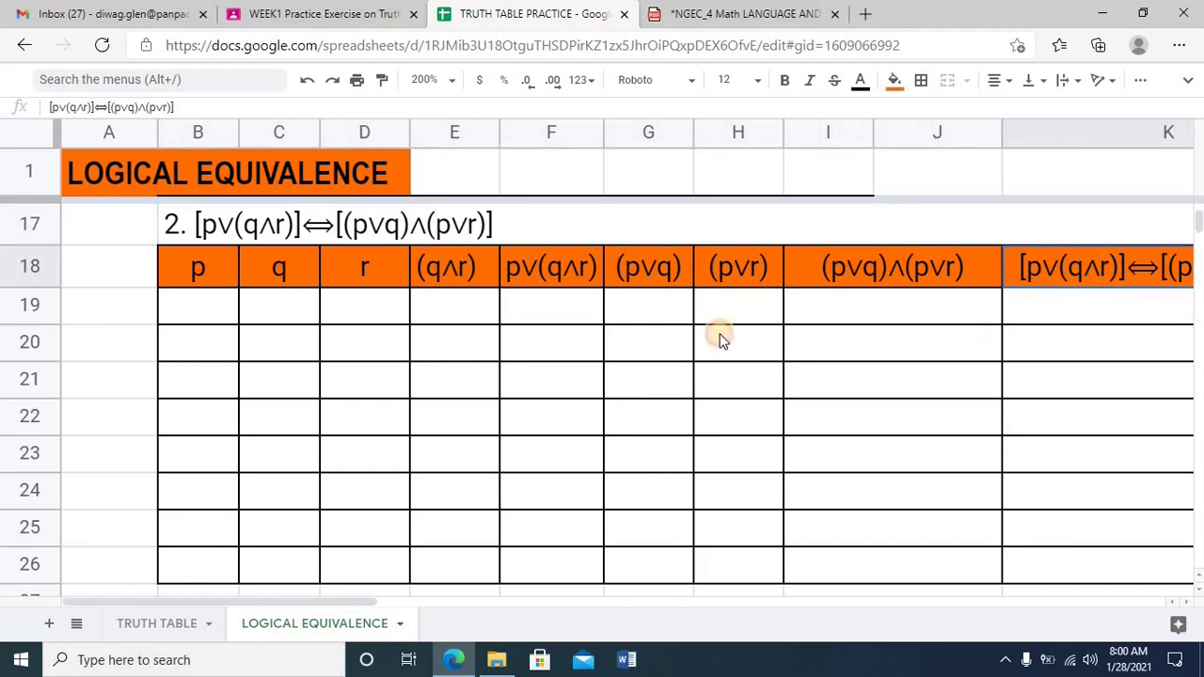
# Fill the first truth table row of problem 2 (row 19) with T, T, T for p, q and r
pyautogui.click(206, 310)
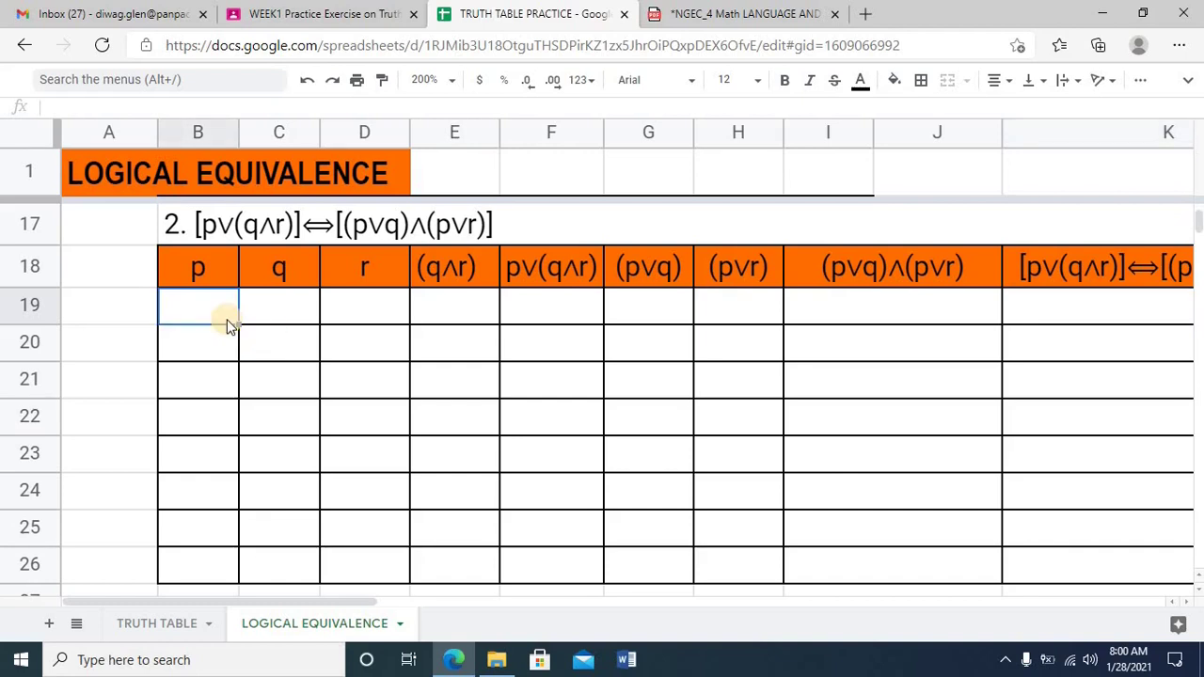
pyautogui.press('Left')
pyautogui.press('Right')
pyautogui.write('T')
pyautogui.press('Tab')
pyautogui.write('T')
pyautogui.press('Tab')
pyautogui.write('T')
pyautogui.press('Return')
# Enter T, T, F for p, q and r in row 20
pyautogui.press('Left')
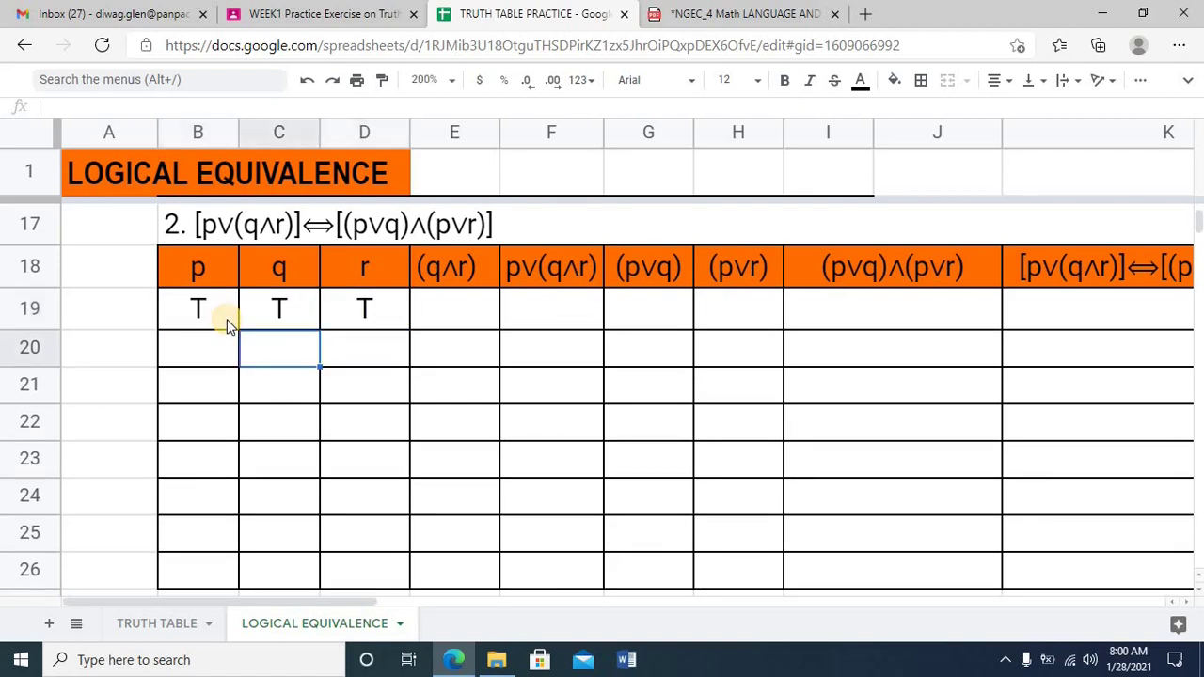
pyautogui.press('Left')
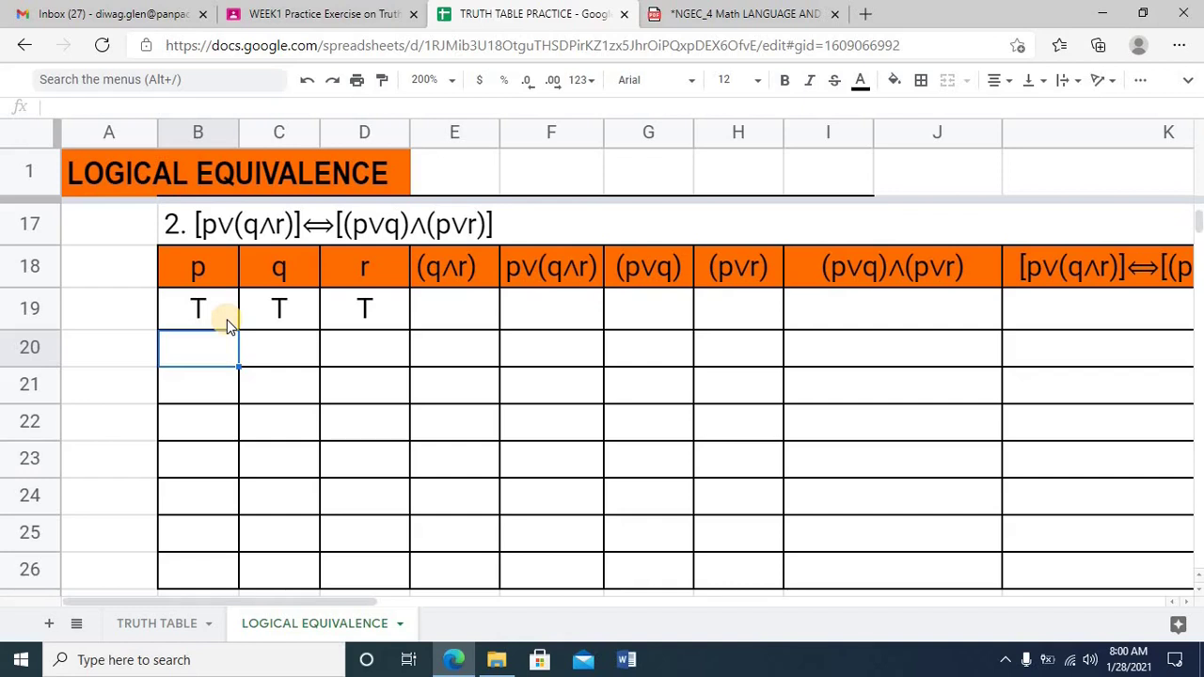
pyautogui.write('T')
pyautogui.press('Tab')
pyautogui.write('T')
pyautogui.press('Tab')
pyautogui.write('F')
pyautogui.press('Return')
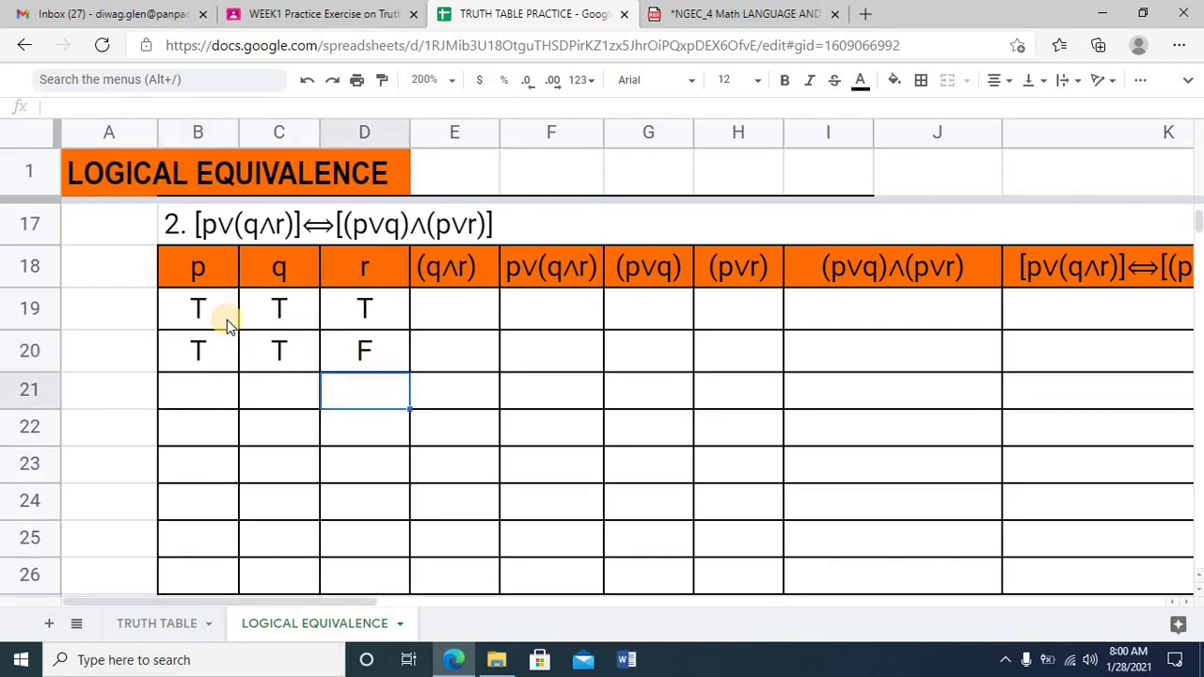
# Enter T, F, T for p, q and r in row 21
pyautogui.write('T')
pyautogui.press('Tab')
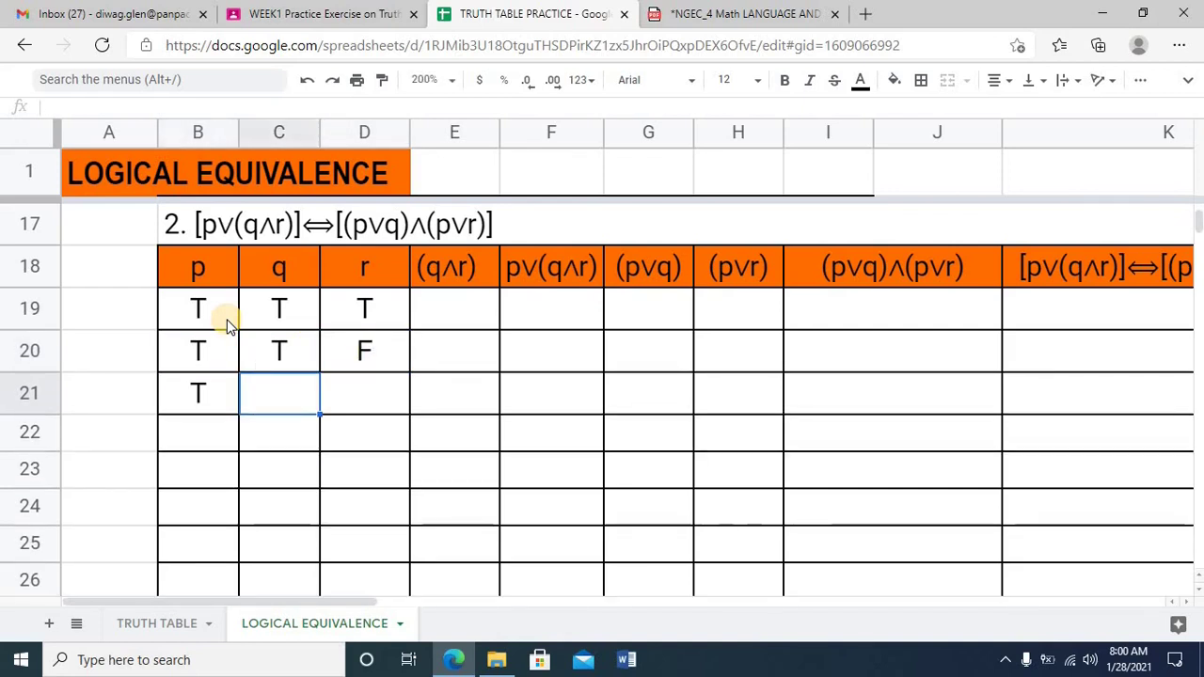
pyautogui.write('F')
pyautogui.press('Tab')
pyautogui.write('T')
pyautogui.press('Return')
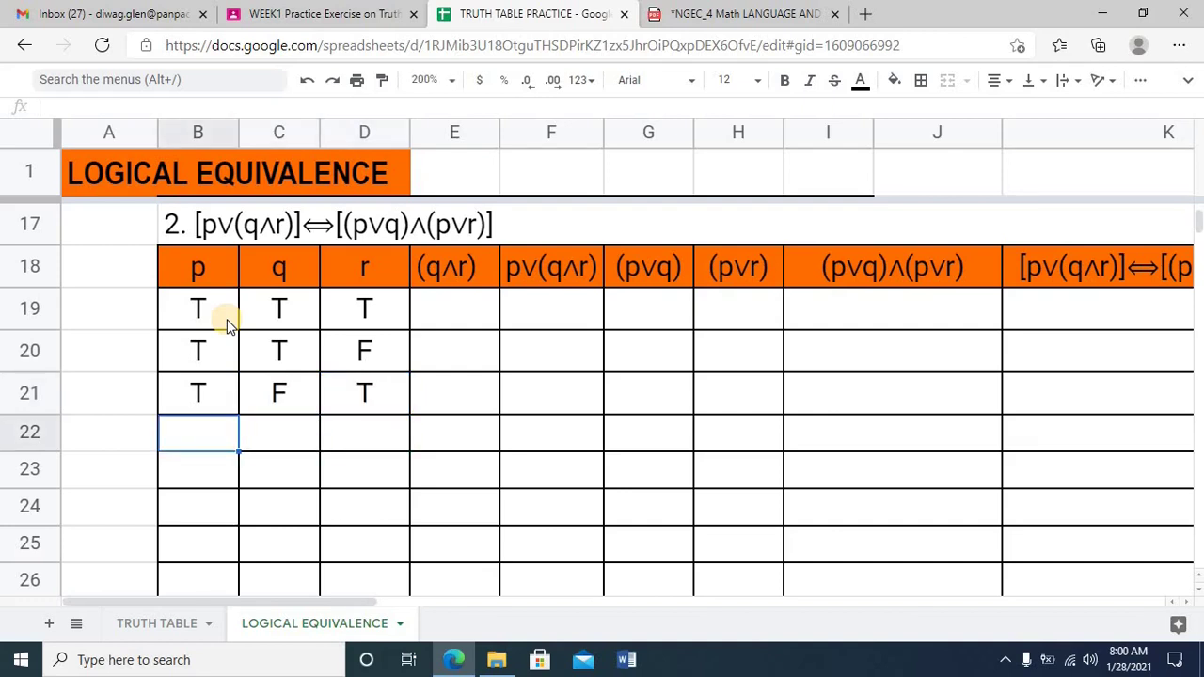
# Enter T, F, F for p, q and r in row 22
pyautogui.write('T')
pyautogui.press('Tab')
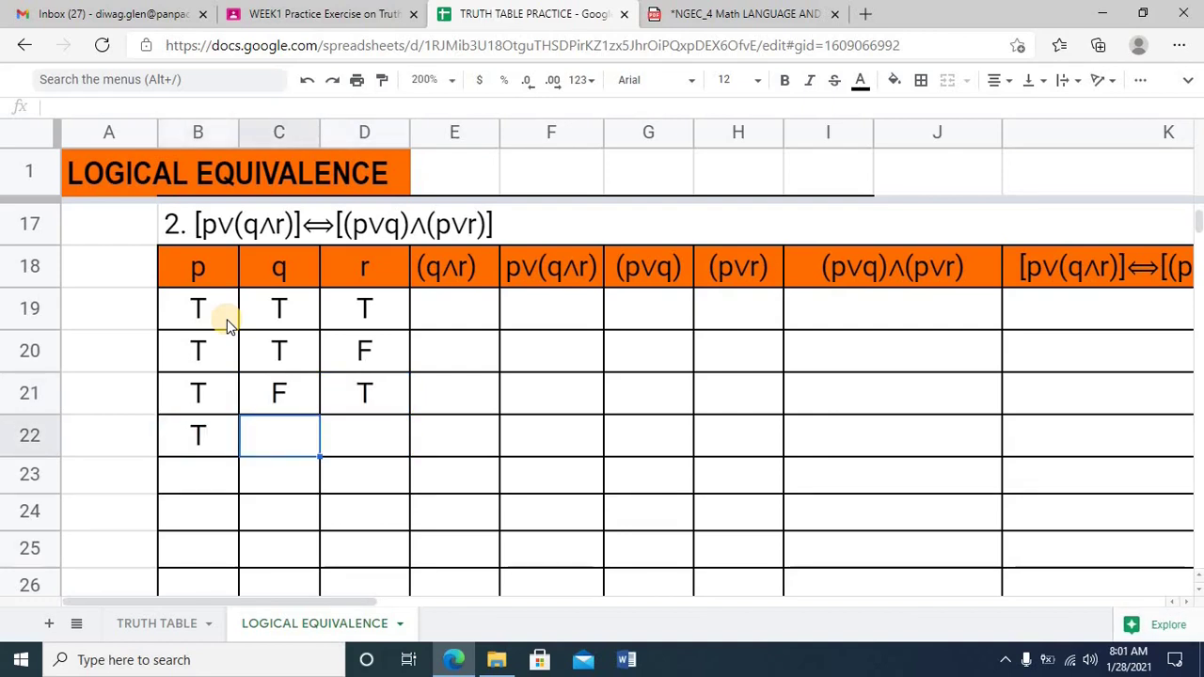
pyautogui.write('F')
pyautogui.press('Tab')
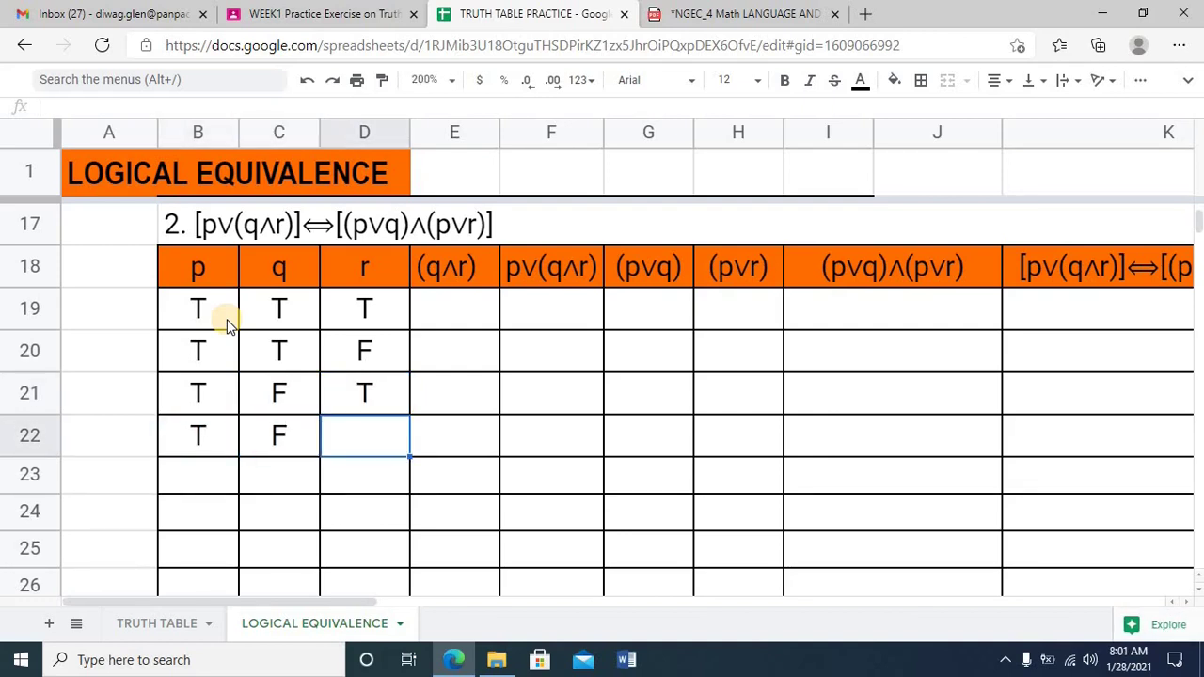
pyautogui.write('F')
pyautogui.press('Return')
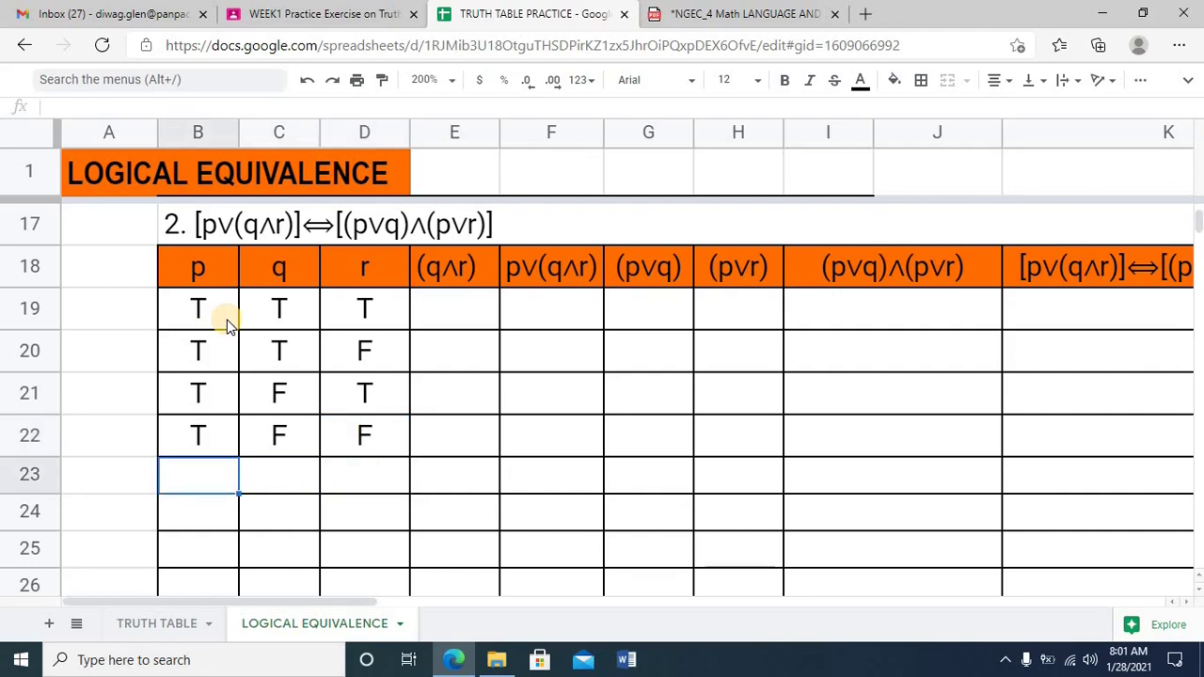
# Enter F, T, T for p, q and r in row 23
pyautogui.write('F')
pyautogui.press('Tab')
pyautogui.write('T')
pyautogui.press('Tab')
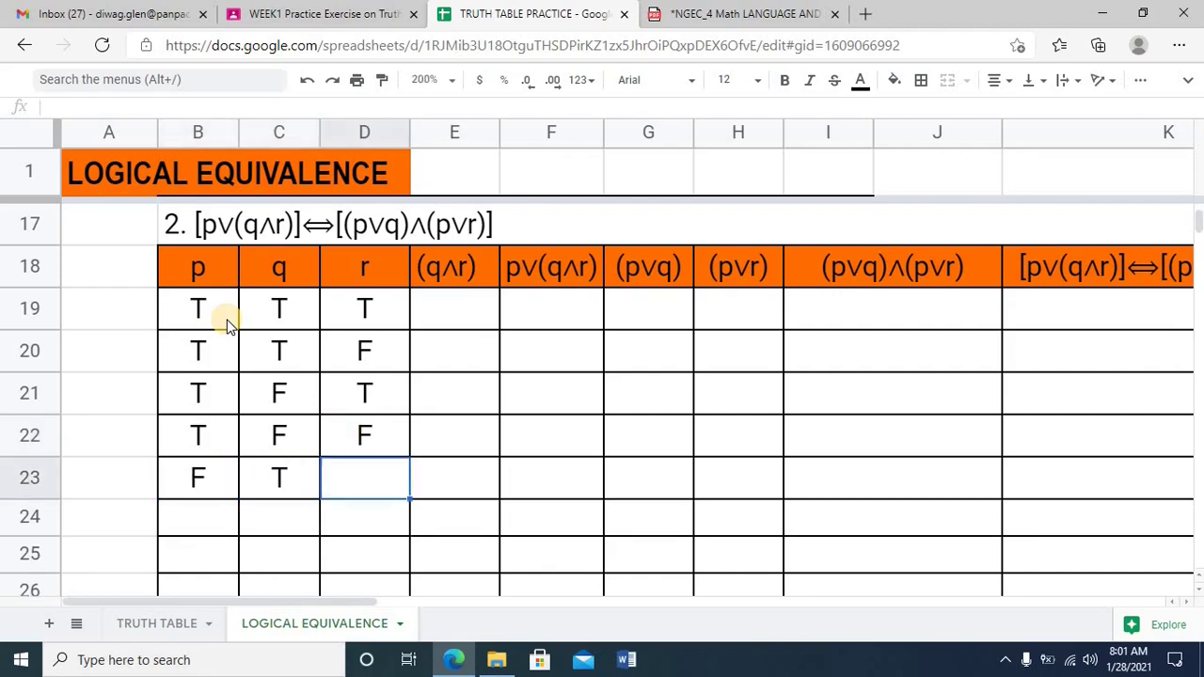
pyautogui.write('T')
pyautogui.press('Return')
# Enter F, T, F for p, q and r in row 24
pyautogui.press('Left')
pyautogui.press('Left')
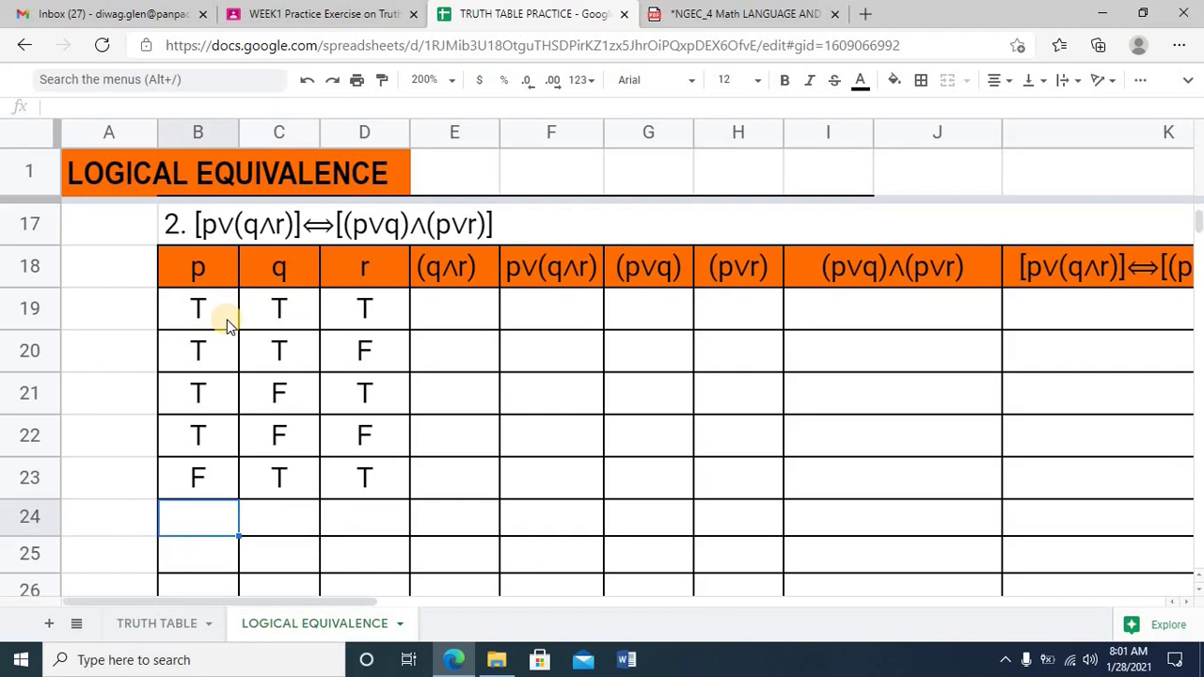
pyautogui.write('F')
pyautogui.press('Tab')
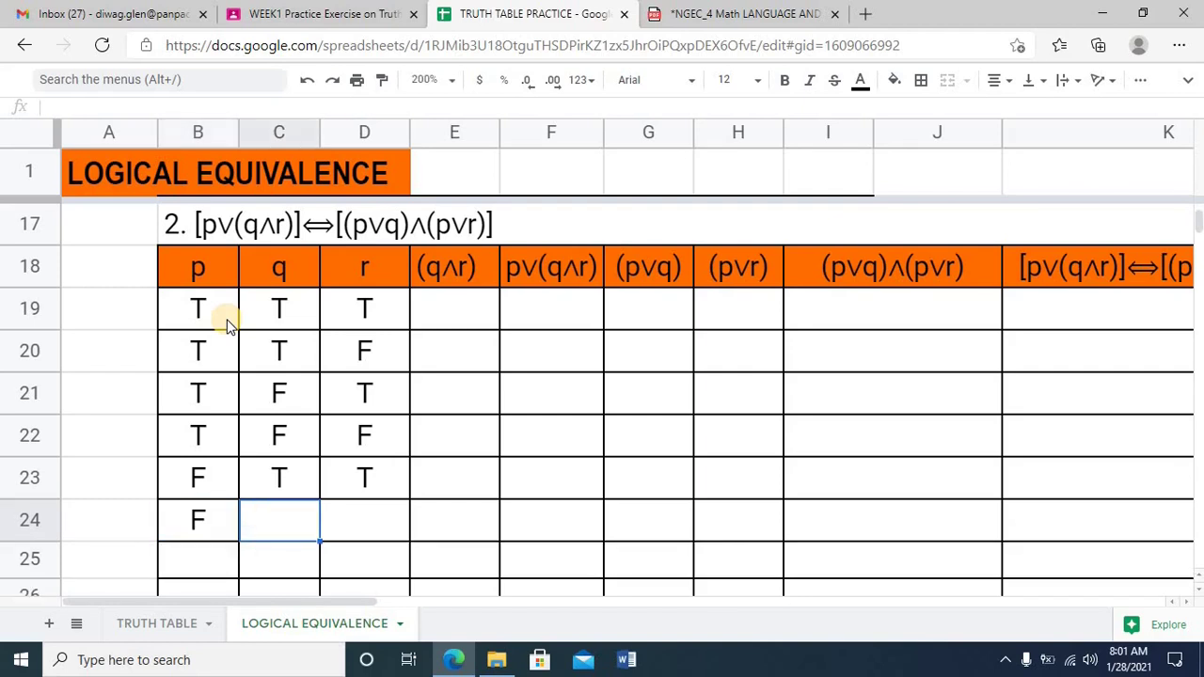
pyautogui.write('T')
pyautogui.press('Tab')
pyautogui.write('F')
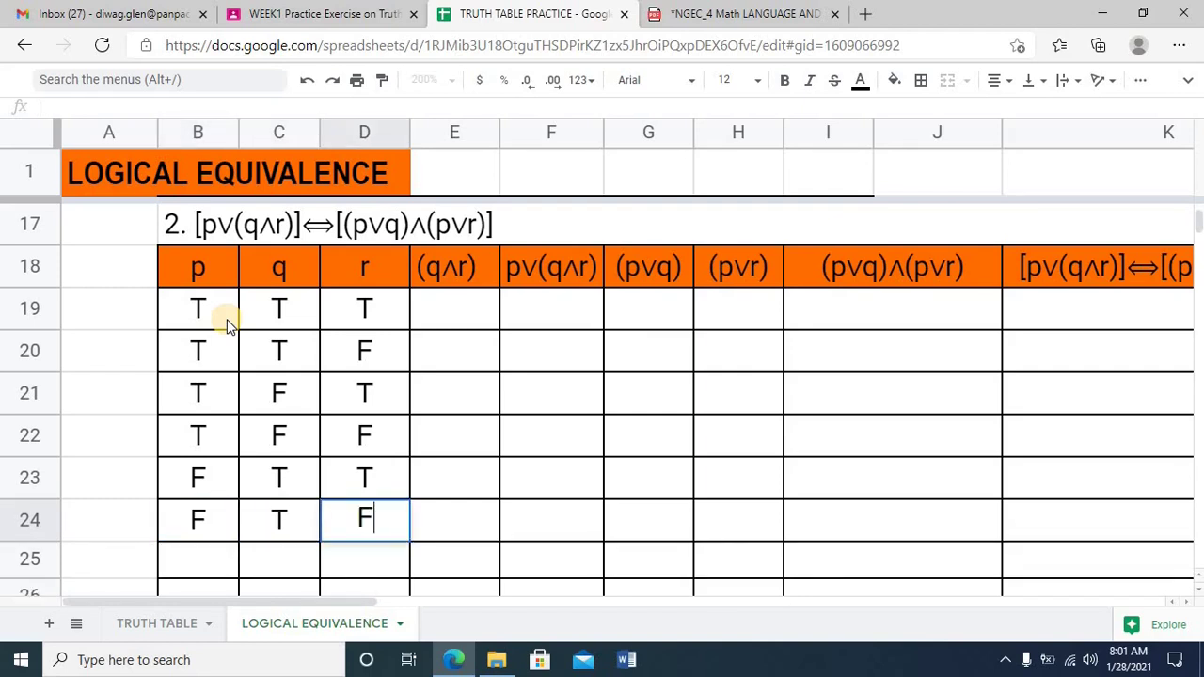
pyautogui.press('Return')
# Enter F, F, T for p, q and r in row 25
pyautogui.press('Left')
pyautogui.press('Left')
pyautogui.write('F')
pyautogui.press('Tab')
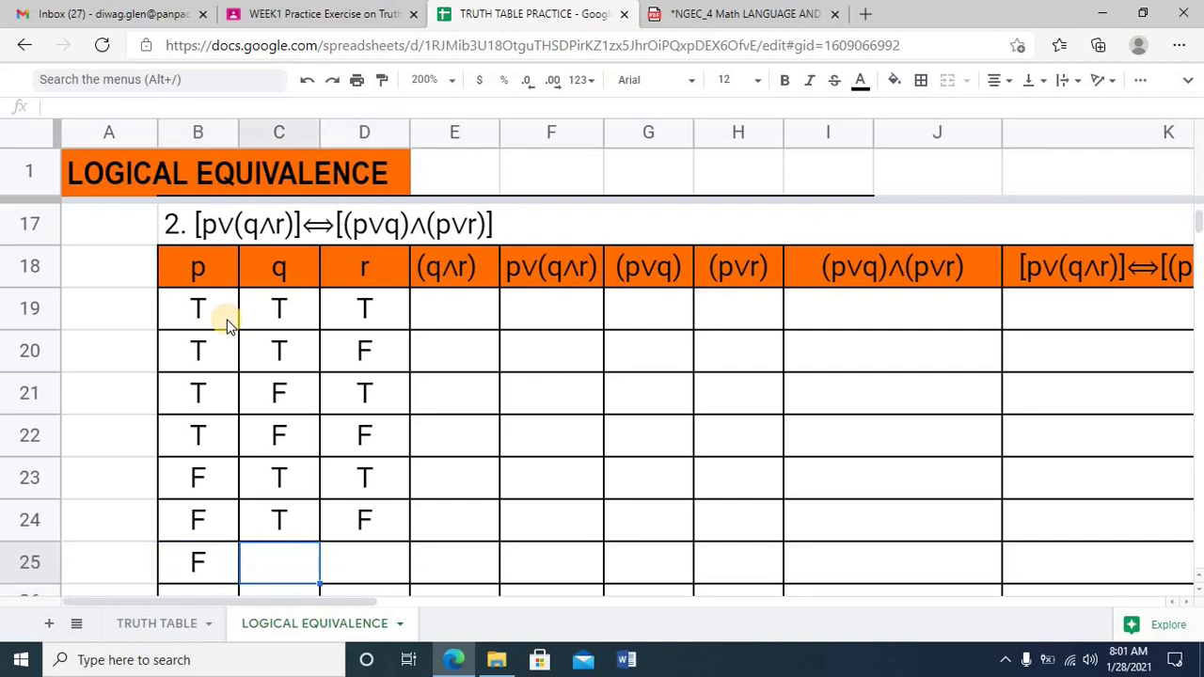
pyautogui.write('F')
pyautogui.press('Tab')
pyautogui.write('T')
pyautogui.press('Return')
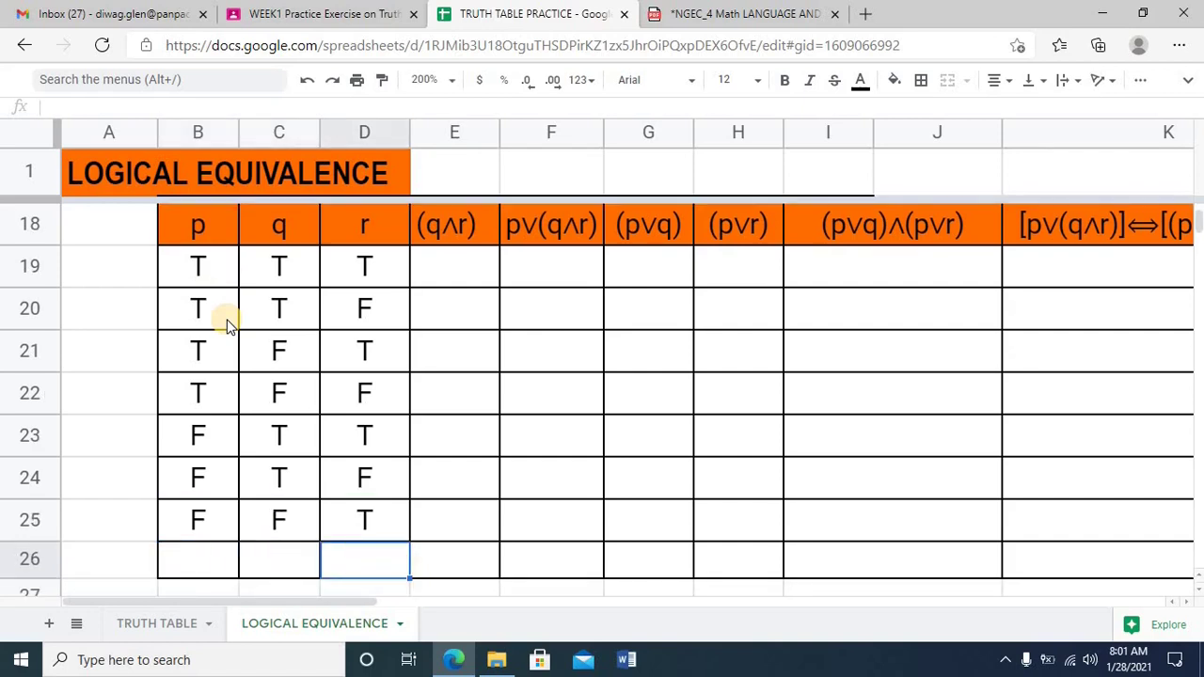
# Enter F, F, F for p, q and r in row 26
pyautogui.press('Left')
pyautogui.press('Left')
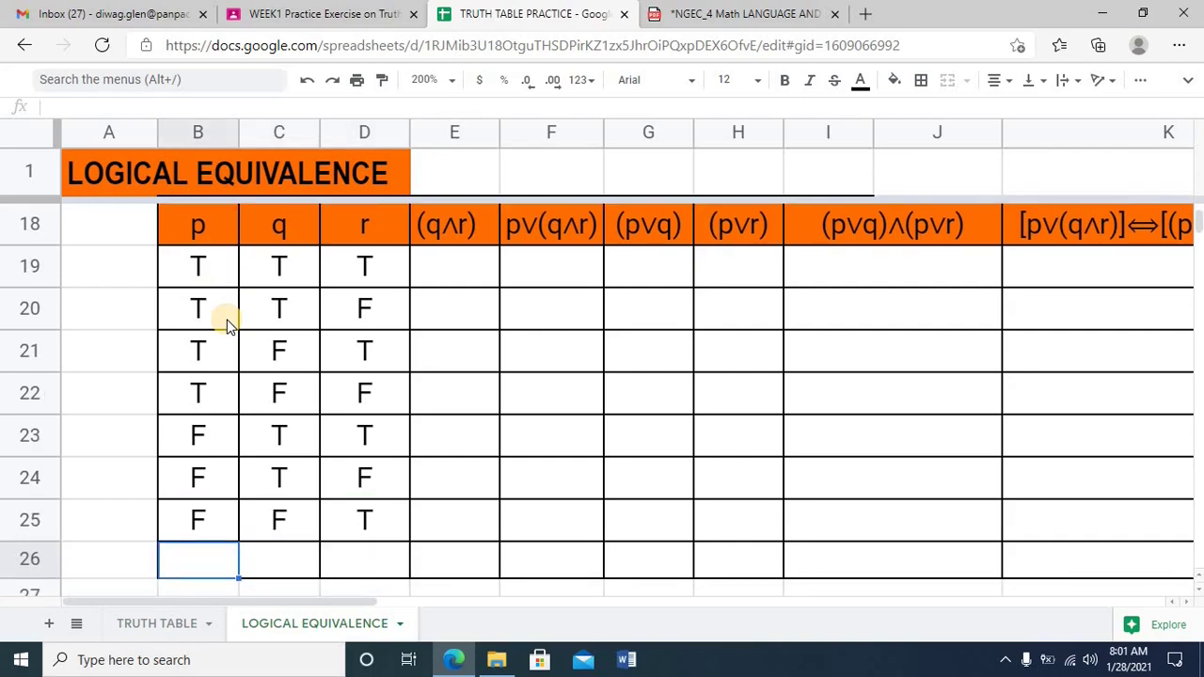
pyautogui.write('F')
pyautogui.press('Tab')
pyautogui.write('F')
pyautogui.press('Tab')
pyautogui.write('F')
pyautogui.press('Up')
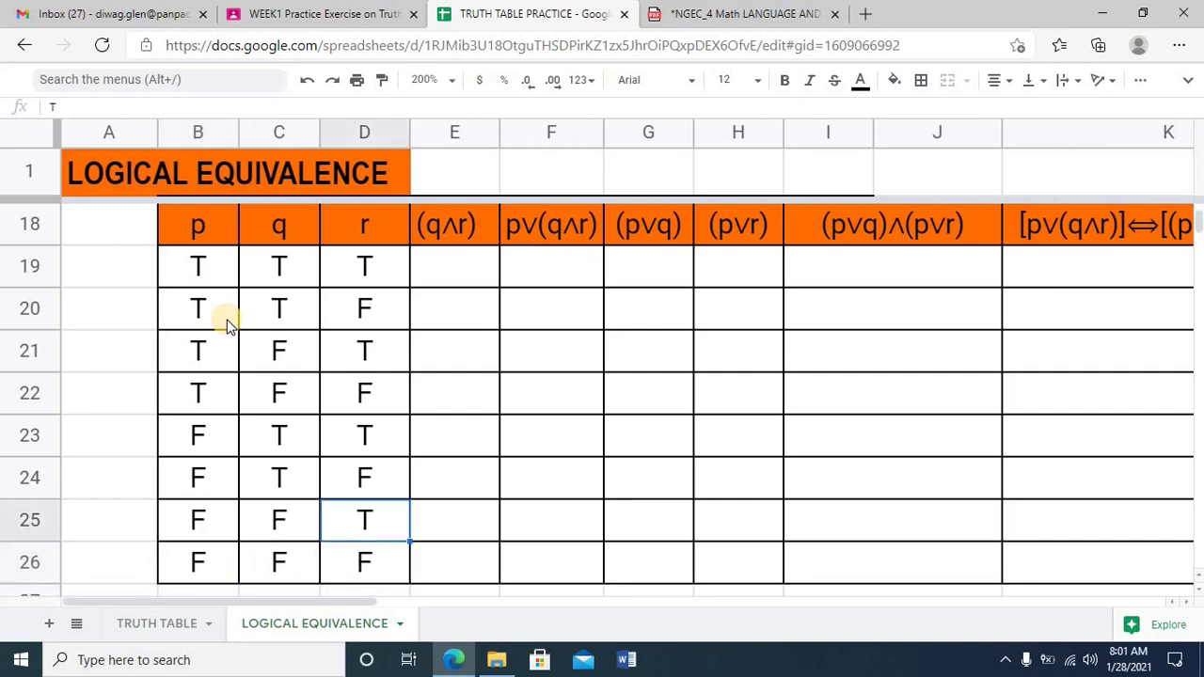
# Review the p, q and r combinations and the q and r columns that determine (q∧r)
pyautogui.press('Up')
pyautogui.press('Up')
pyautogui.press('Up')
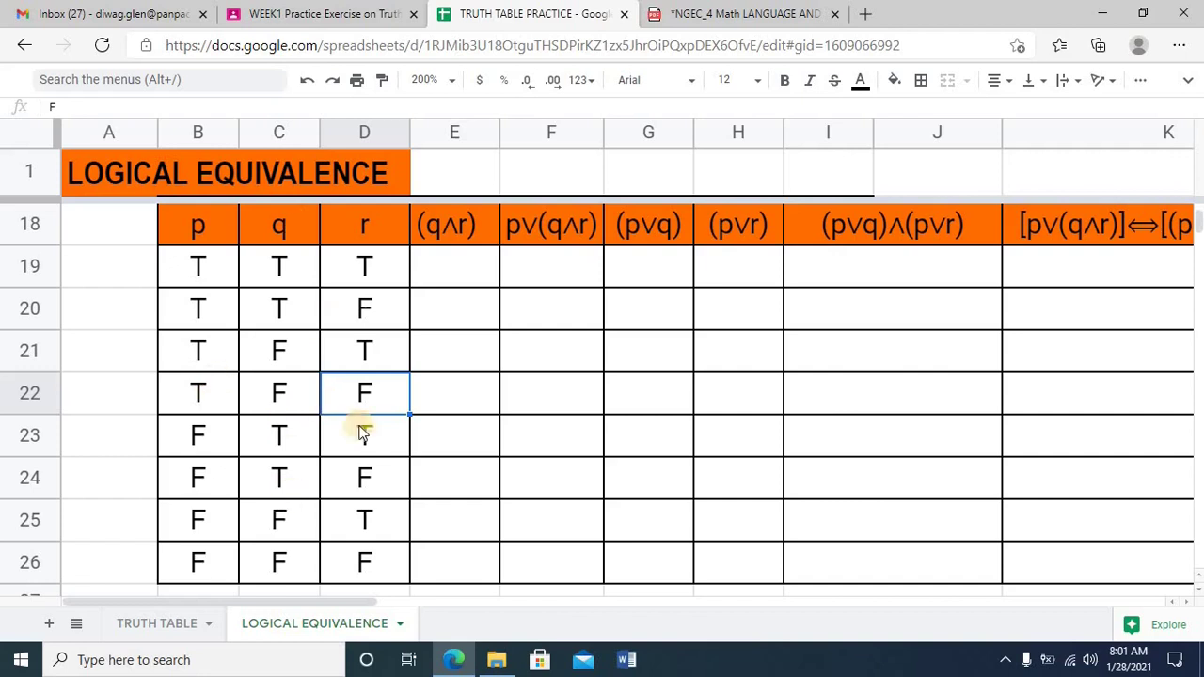
pyautogui.click(194, 264)
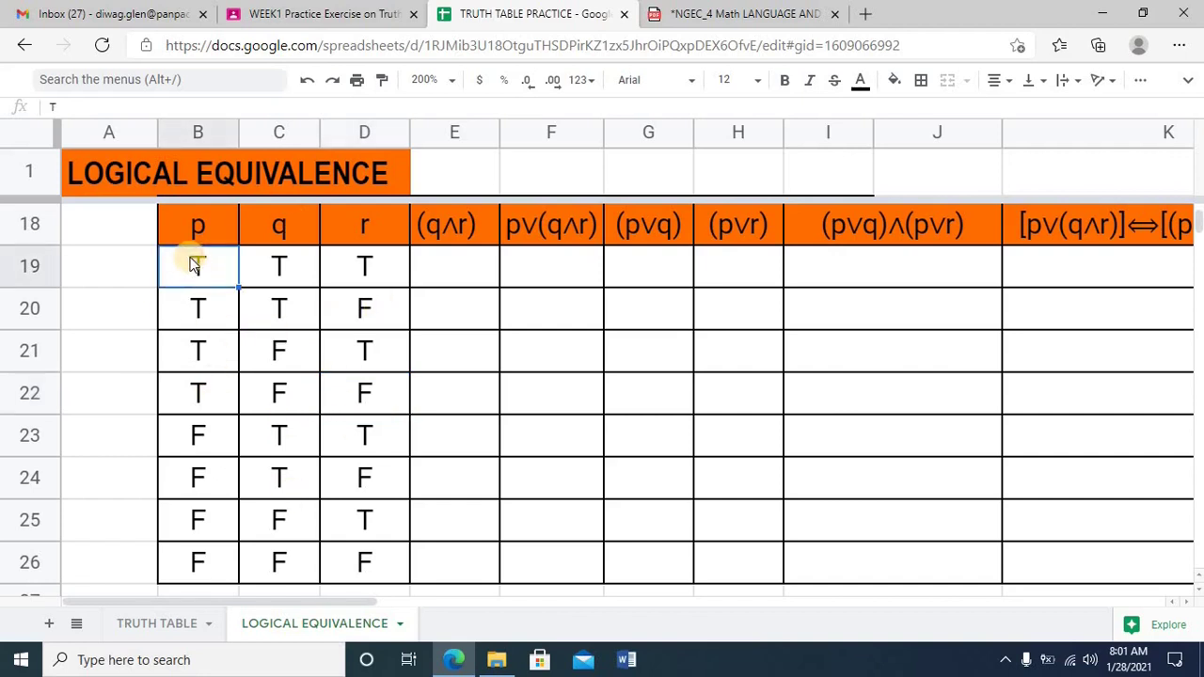
pyautogui.scroll(1, 488, 392)
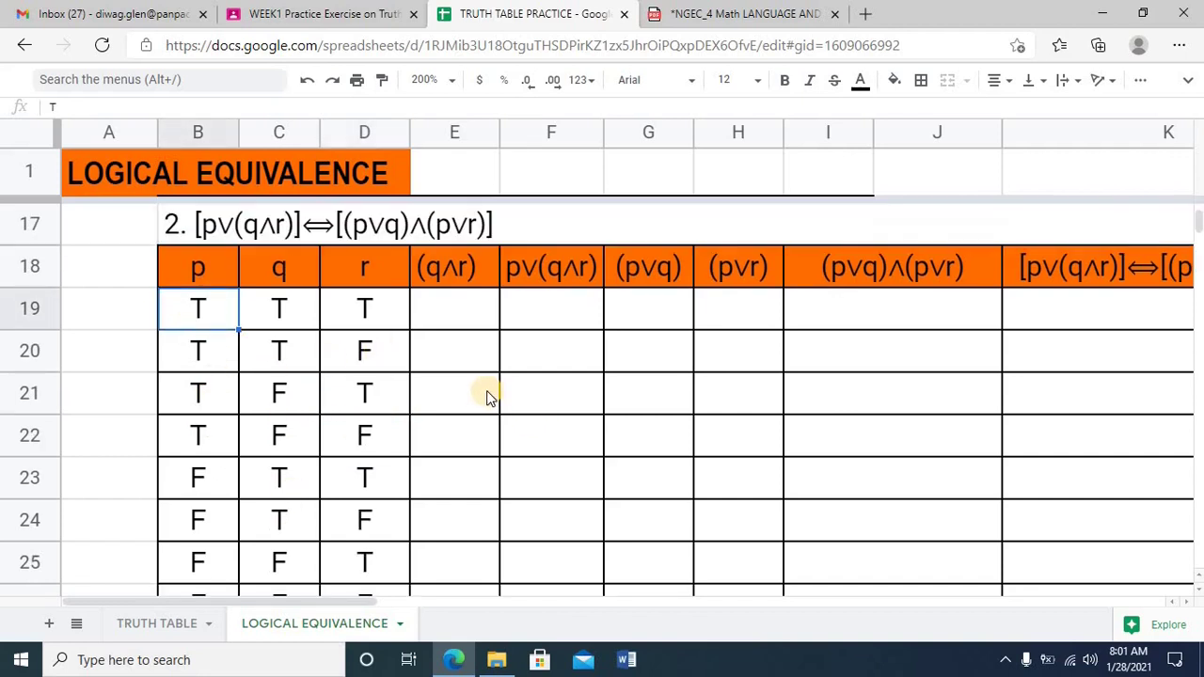
pyautogui.click(469, 265)
pyautogui.click(455, 326)
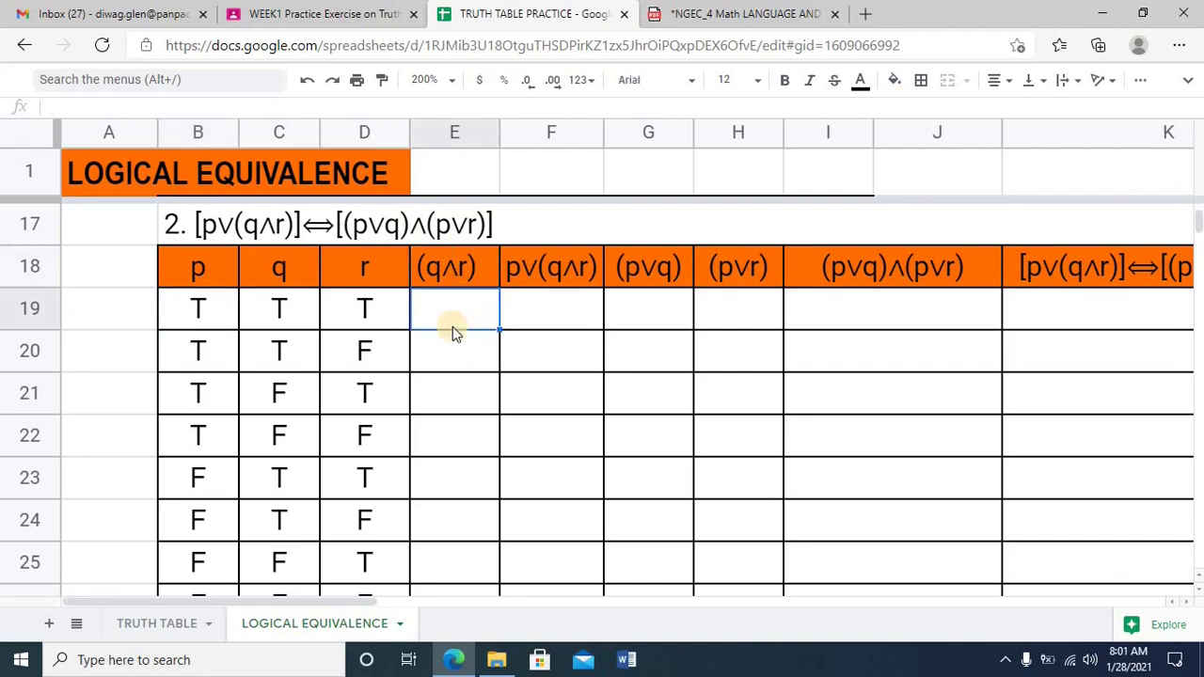
pyautogui.click(492, 274)
pyautogui.click(292, 272)
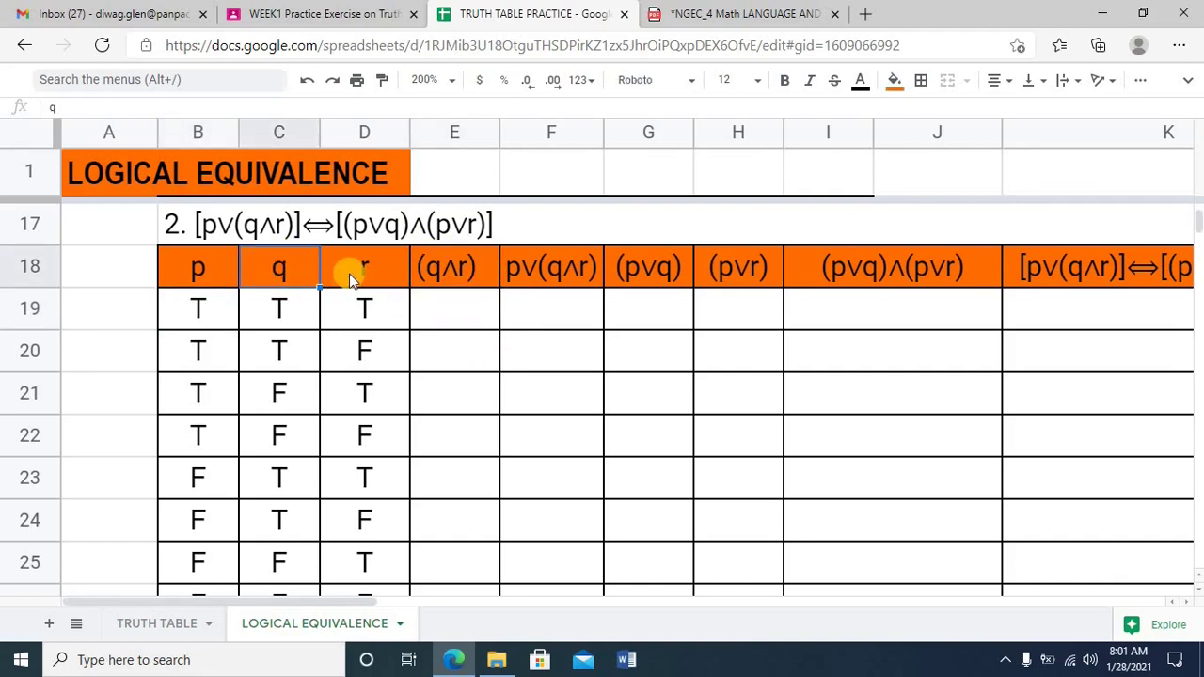
pyautogui.click(389, 276)
# Enter T in the (q∧r) column for rows 19 and 23
pyautogui.click(461, 312)
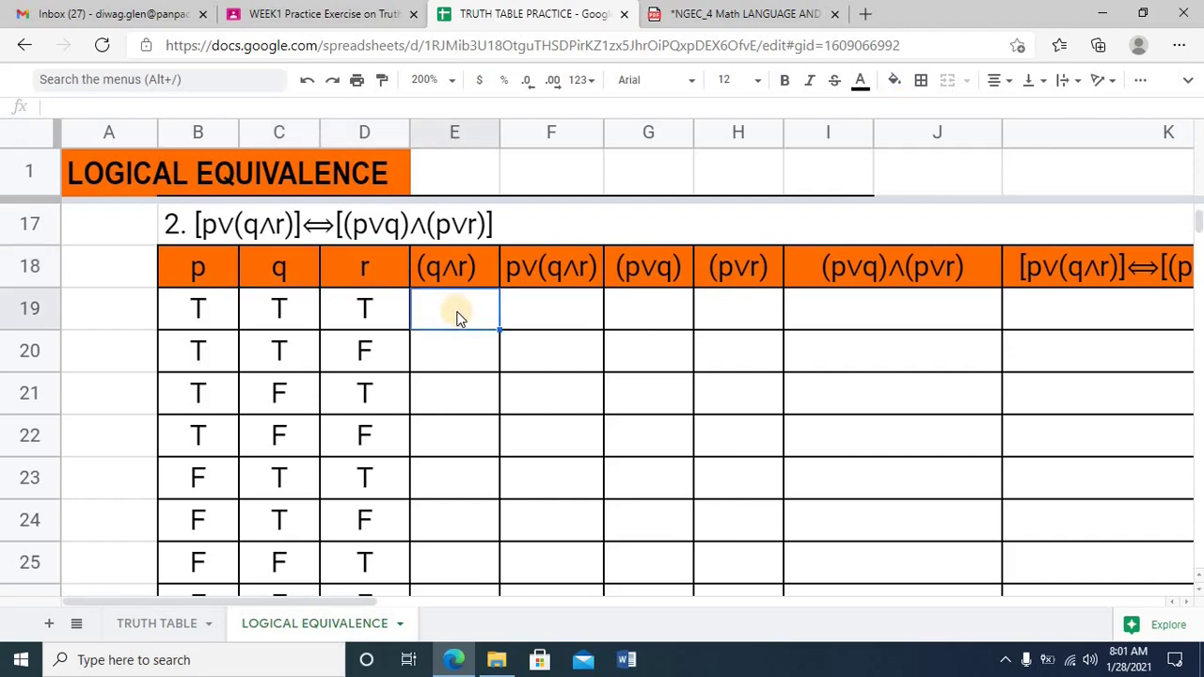
pyautogui.scroll(-1, 505, 325)
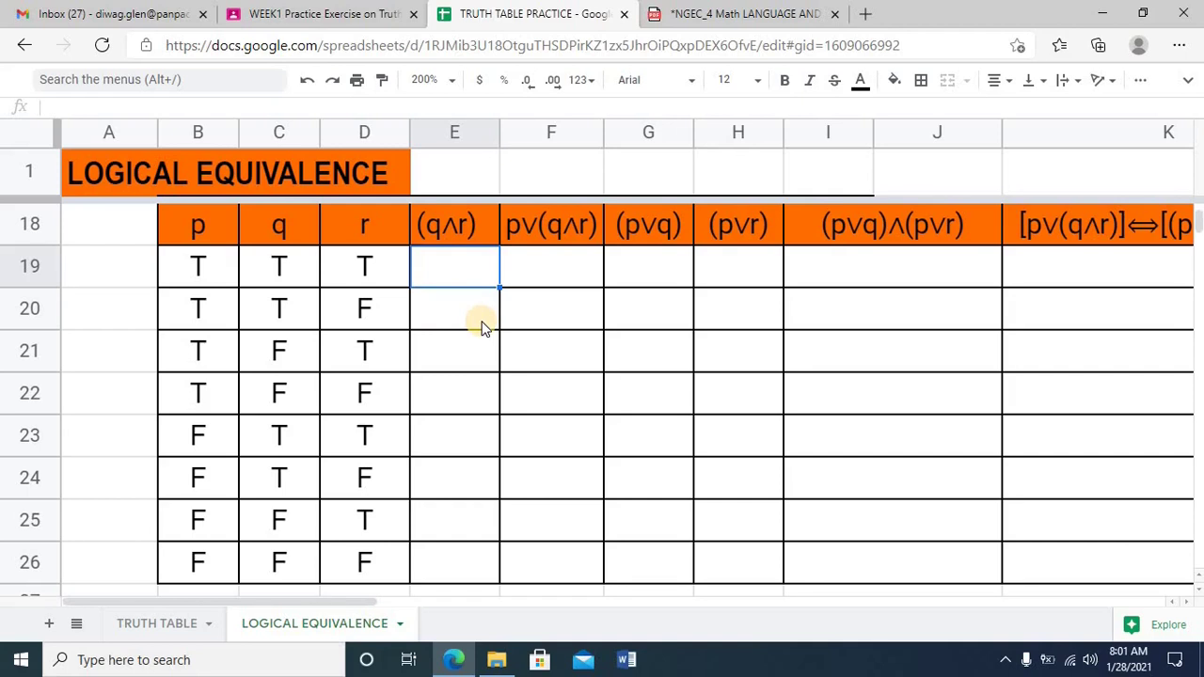
pyautogui.write('T')
pyautogui.press('Return')
pyautogui.press('Return')
pyautogui.press('Return')
pyautogui.press('Return')
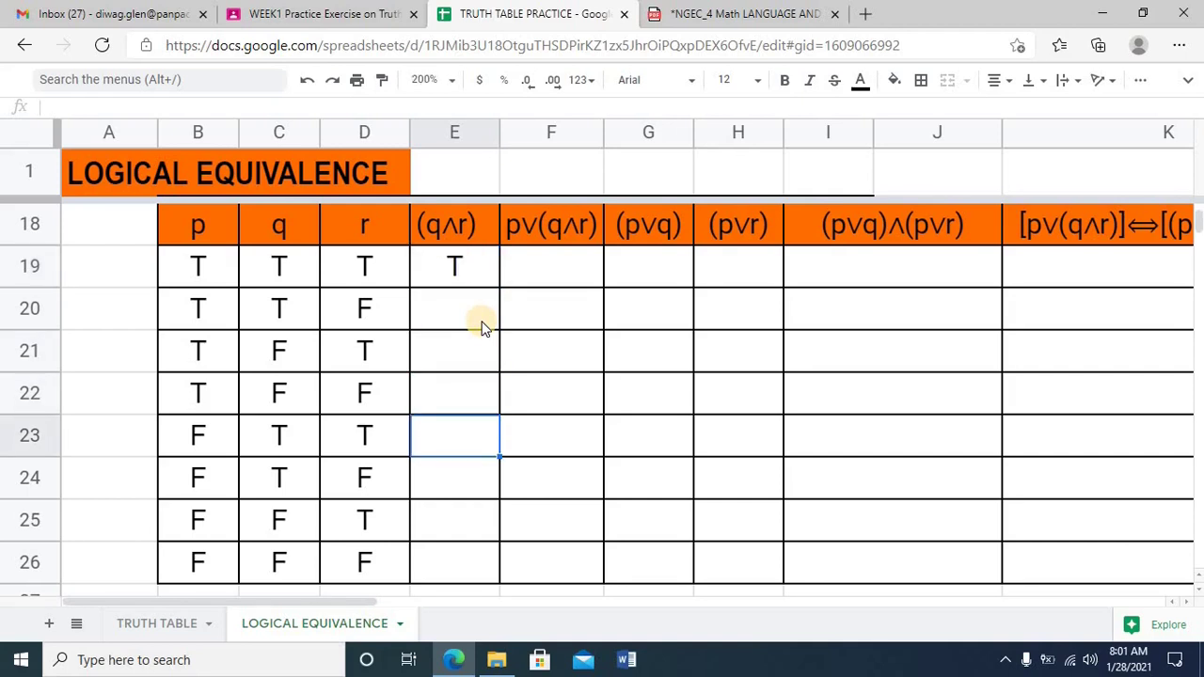
pyautogui.write('T')
pyautogui.press('Up')
# Enter F in the (q∧r) column for rows 20, 21 and 22
pyautogui.press('Up')
pyautogui.press('Up')
pyautogui.press('Left')
pyautogui.press('Left')
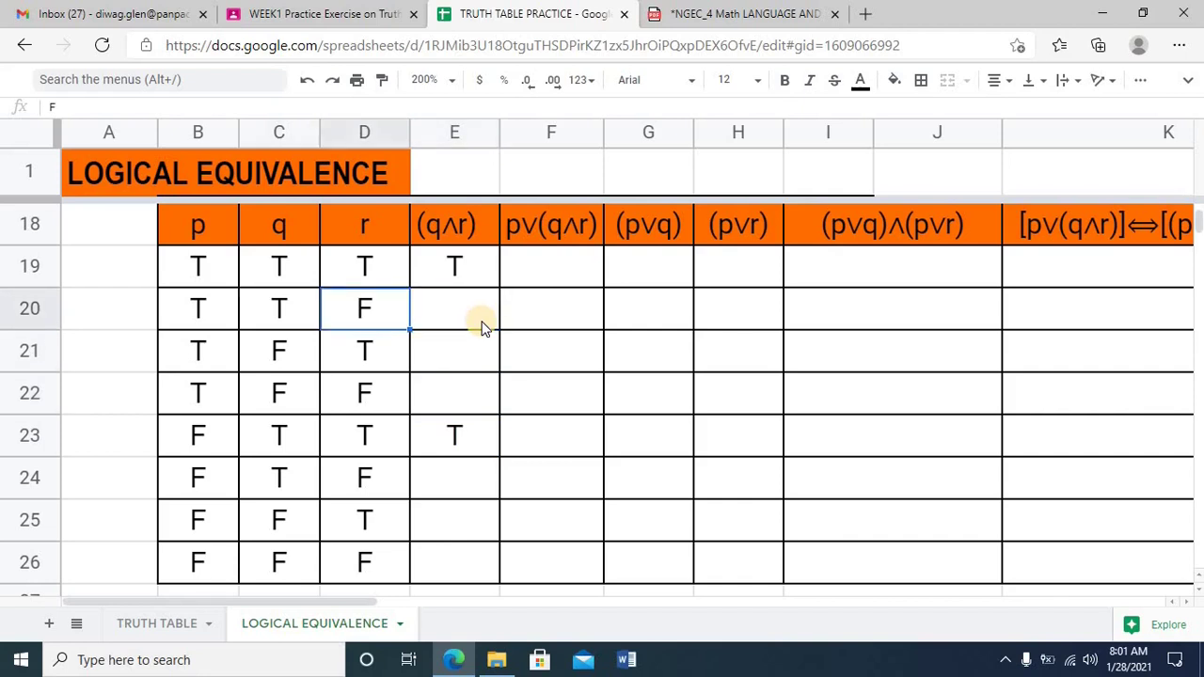
pyautogui.press('Right')
pyautogui.press('Right')
pyautogui.write('F')
pyautogui.press('Return')
pyautogui.write('F')
pyautogui.press('Return')
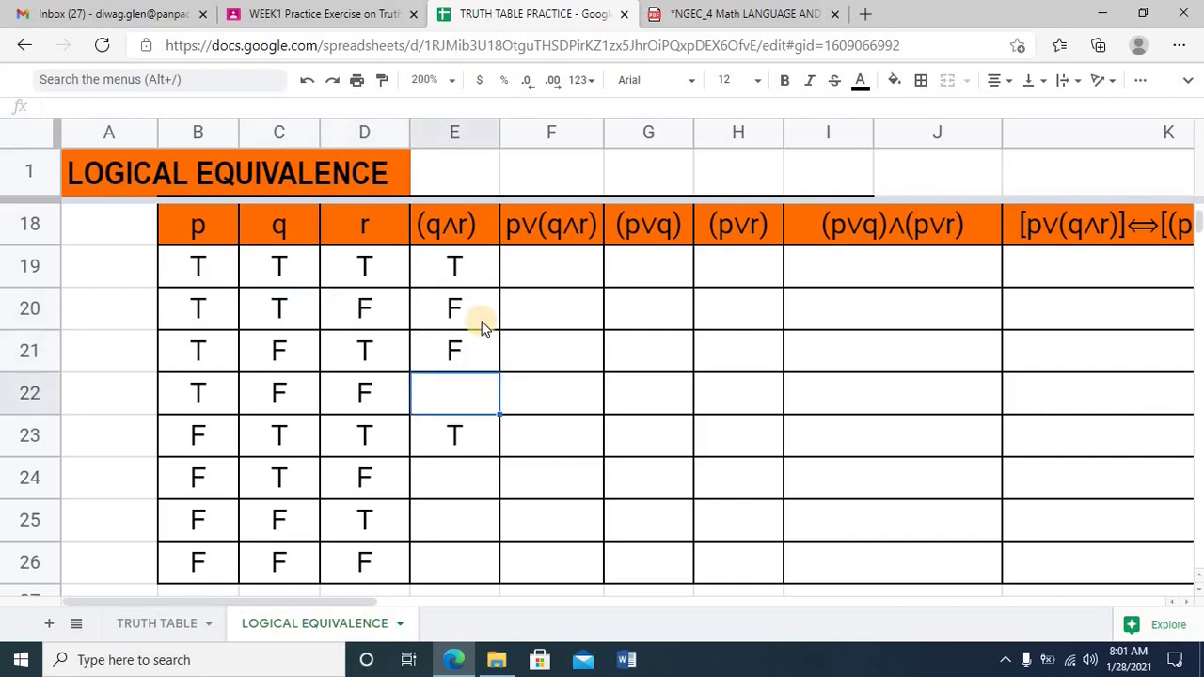
pyautogui.write('F')
pyautogui.press('Return')
# Enter F in the (q∧r) column for rows 24, 25 and 26
pyautogui.press('Return')
pyautogui.write('F')
pyautogui.press('Return')
pyautogui.write('F')
pyautogui.press('Return')
pyautogui.write('F')
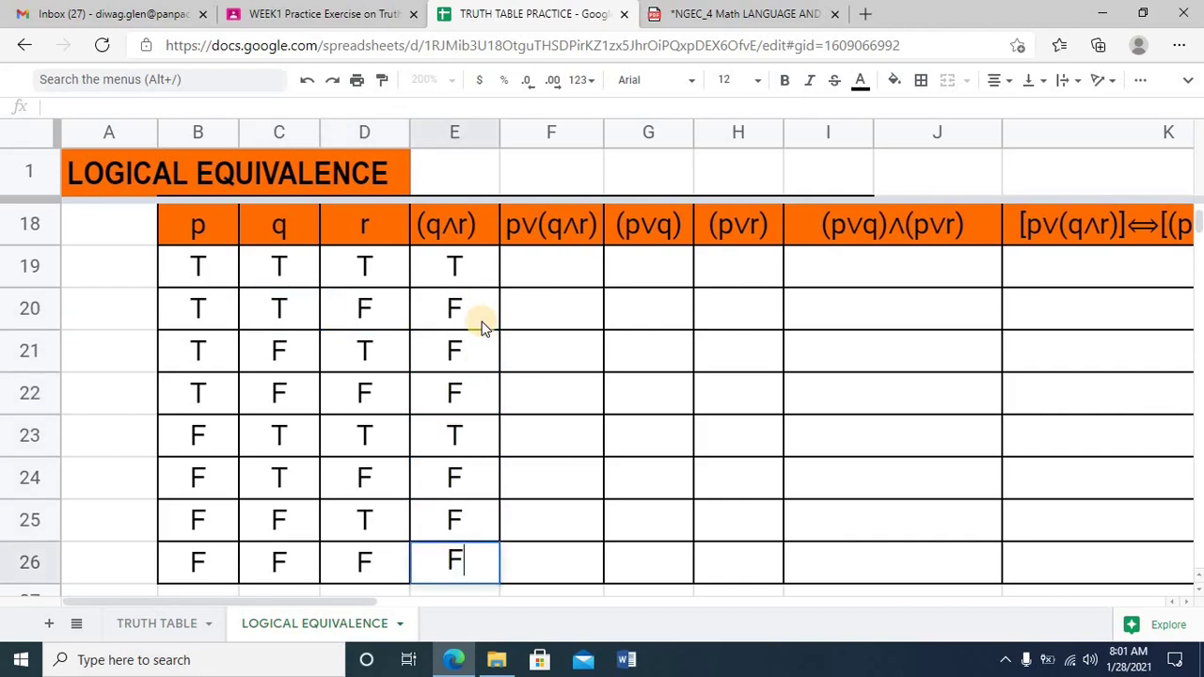
pyautogui.press('Up')
# Check the (q∧r) entries in rows 23 and 19 against their q and r values
pyautogui.press('Up')
pyautogui.press('Up')
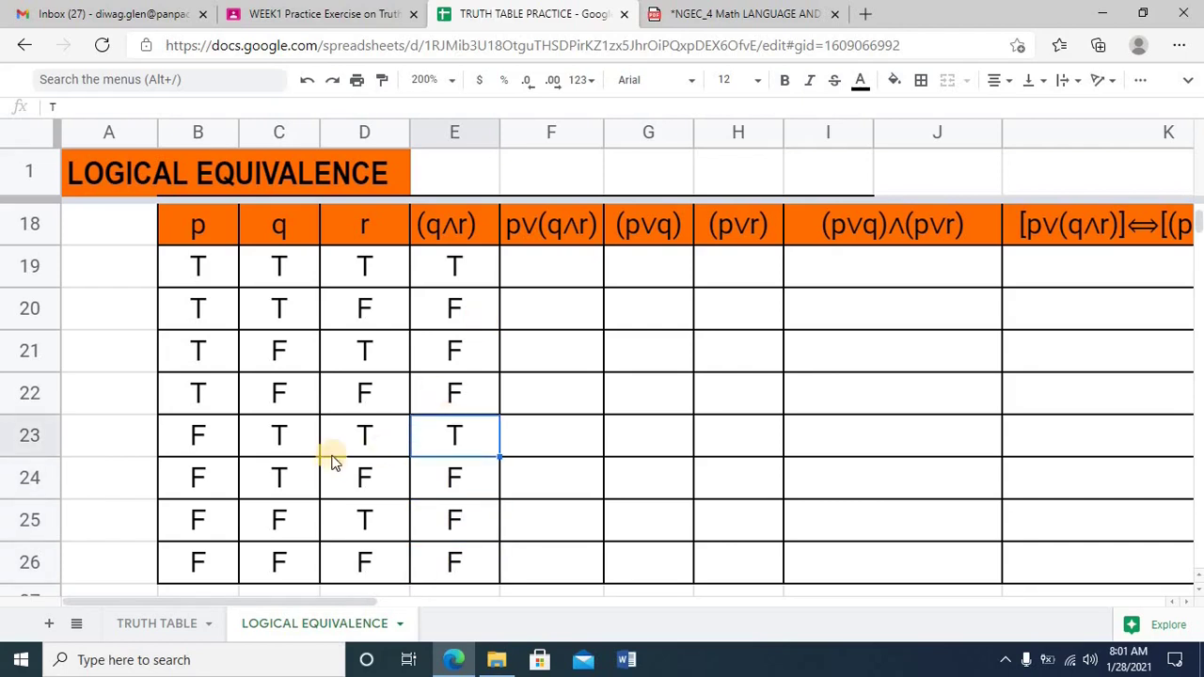
pyautogui.click(366, 229)
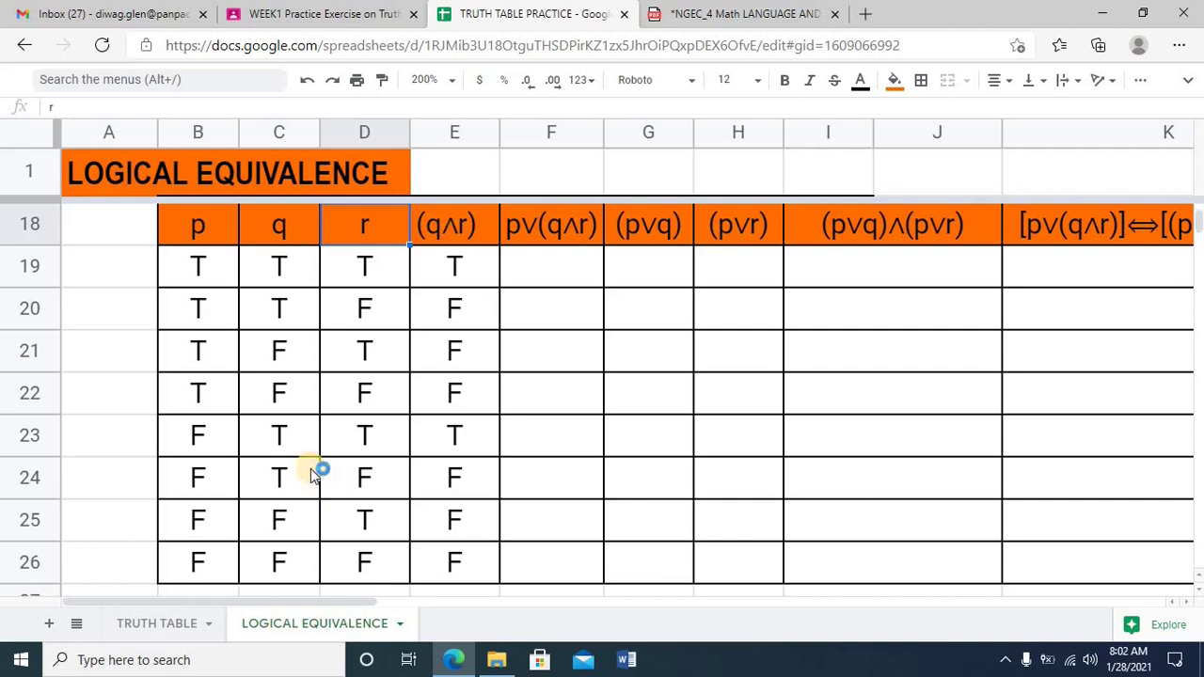
pyautogui.click(369, 443)
pyautogui.click(441, 444)
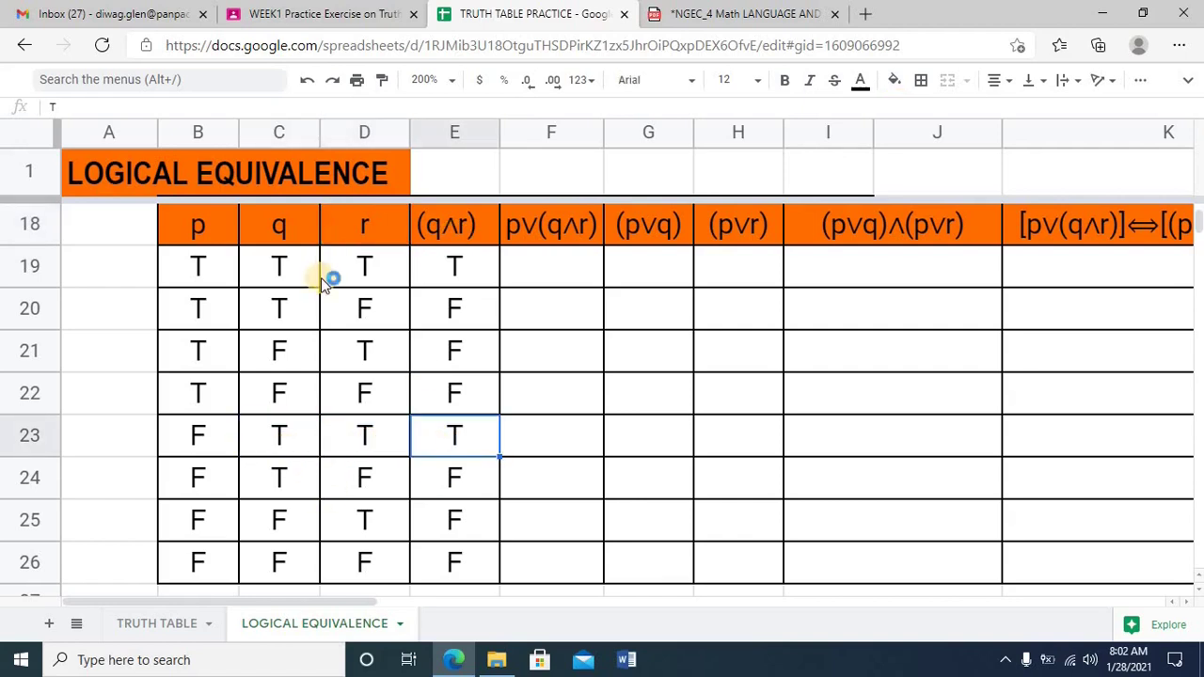
pyautogui.click(306, 269)
pyautogui.click(379, 272)
pyautogui.click(447, 266)
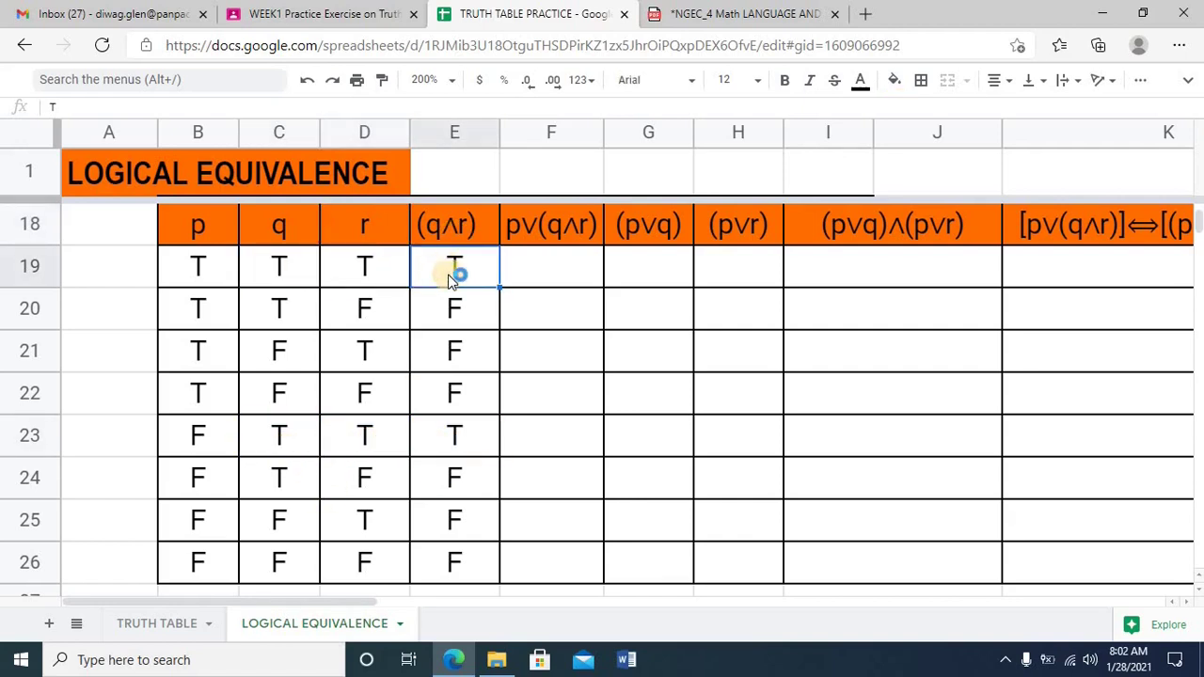
# Enter T in the p∨(q∧r) column for rows 19 through 23, based on the p and (q∧r) columns
pyautogui.click(538, 272)
pyautogui.click(529, 233)
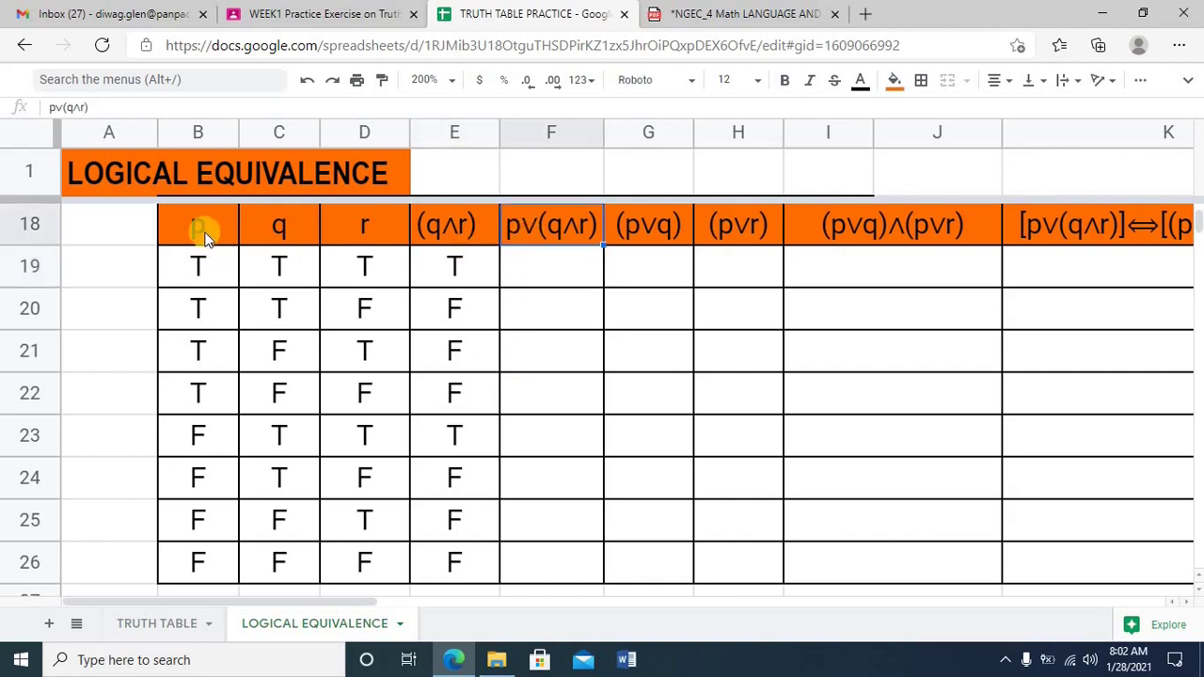
pyautogui.click(201, 231)
pyautogui.click(447, 232)
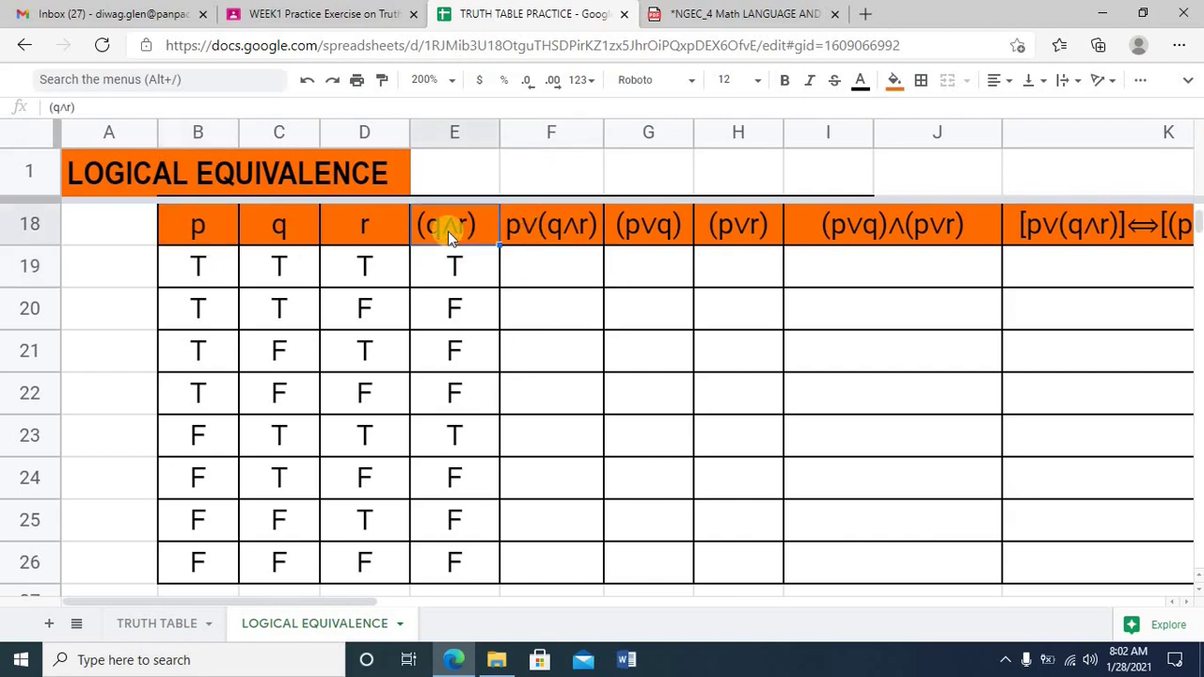
pyautogui.click(552, 279)
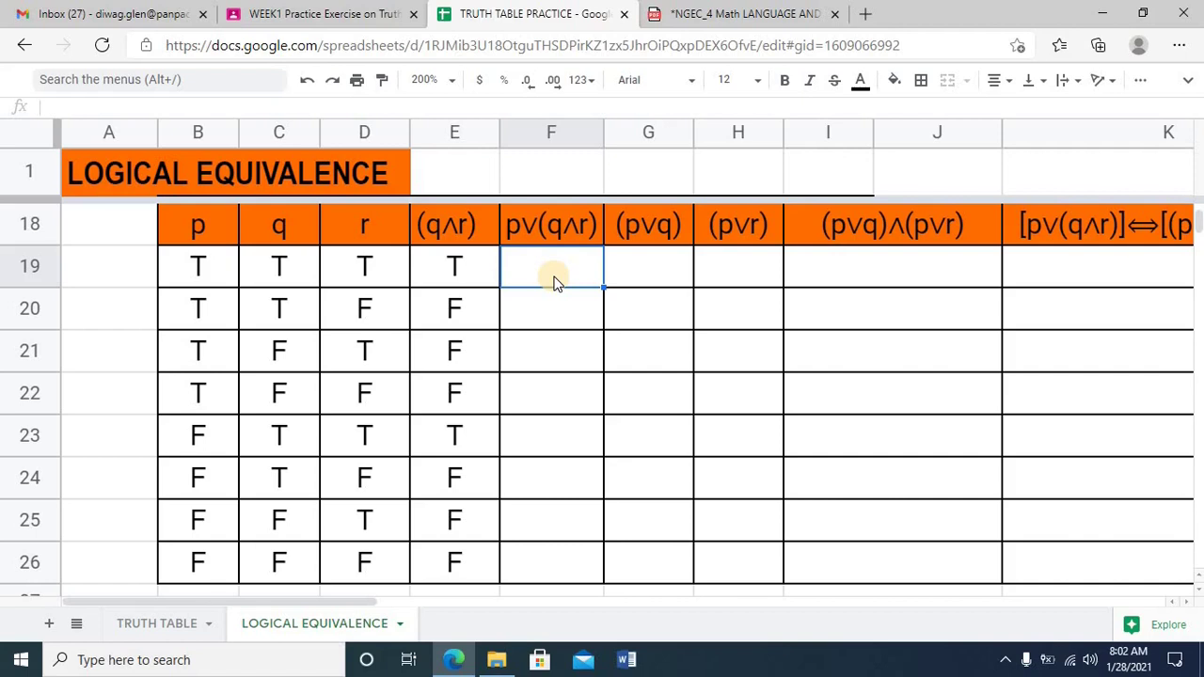
pyautogui.write('T')
pyautogui.press('Return')
pyautogui.write('T')
pyautogui.press('Return')
pyautogui.write('T')
pyautogui.press('Return')
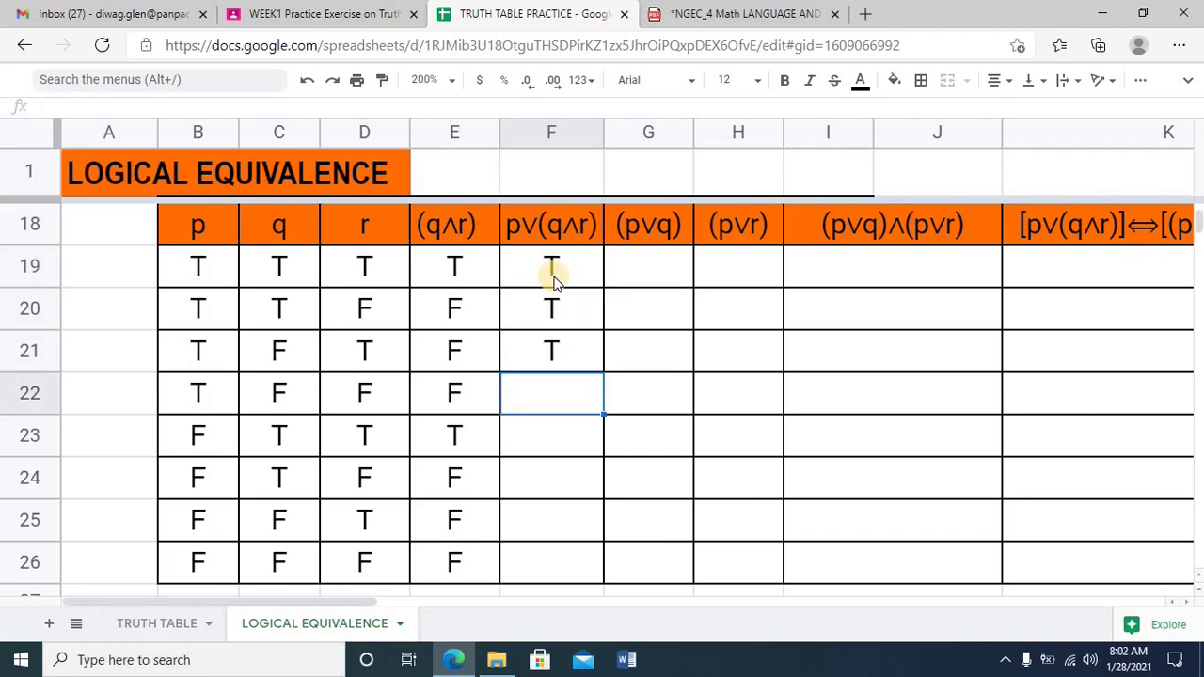
pyautogui.write('T')
pyautogui.press('Return')
pyautogui.write('T')
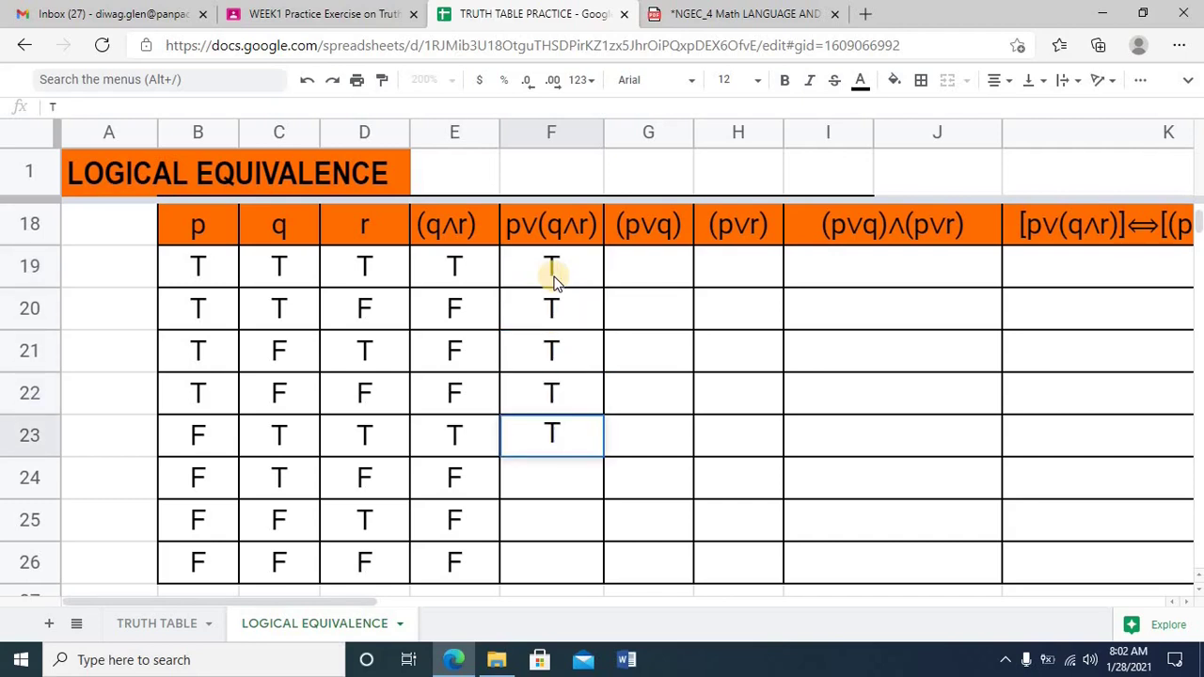
pyautogui.press('Return')
# Enter F in the p∨(q∧r) column for rows 24, 25 and 26
pyautogui.write('F')
pyautogui.press('Return')
pyautogui.write('F')
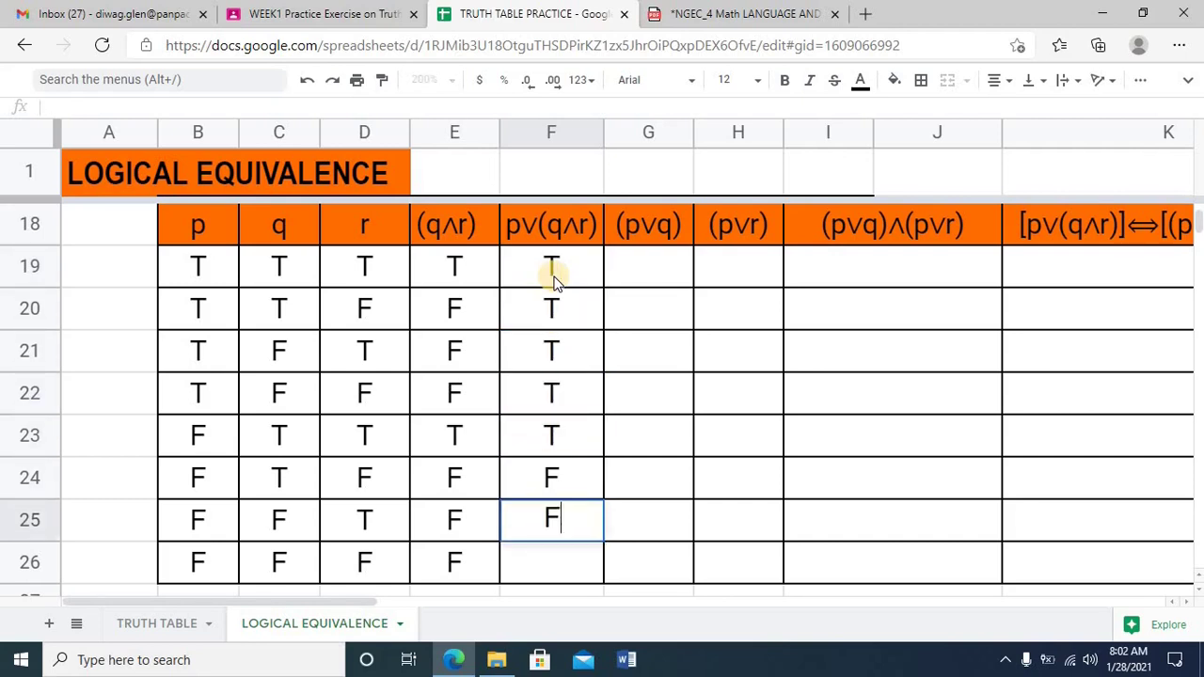
pyautogui.press('Return')
pyautogui.write('F')
pyautogui.press('Tab')
# Examine the p and q columns that determine the (p∨q) values
pyautogui.press('Up')
pyautogui.press('Up')
pyautogui.press('Up')
pyautogui.press('Up')
pyautogui.press('Up')
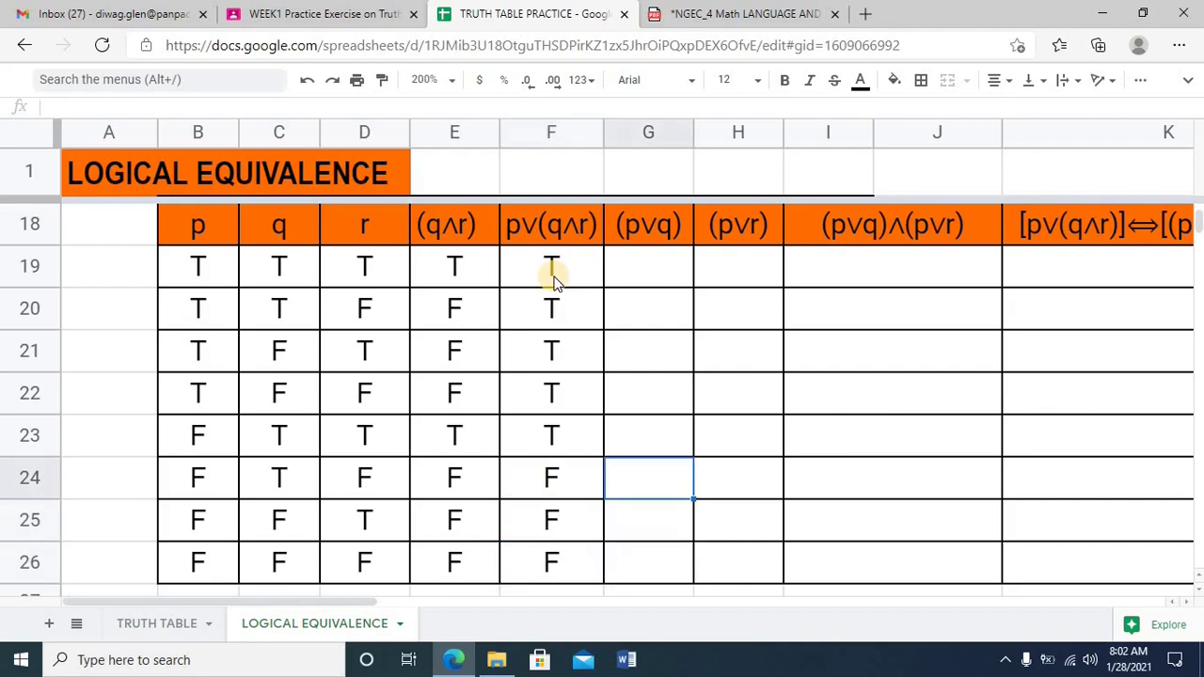
pyautogui.press('Up')
pyautogui.press('Up')
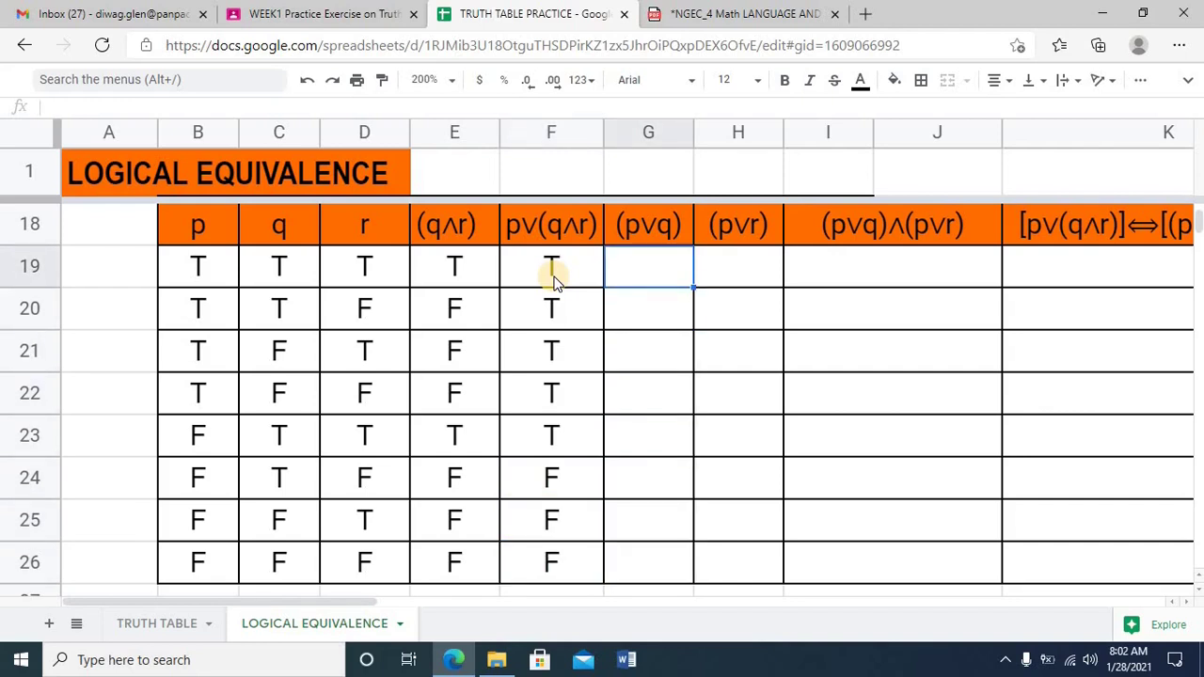
pyautogui.scroll(1, 553, 282)
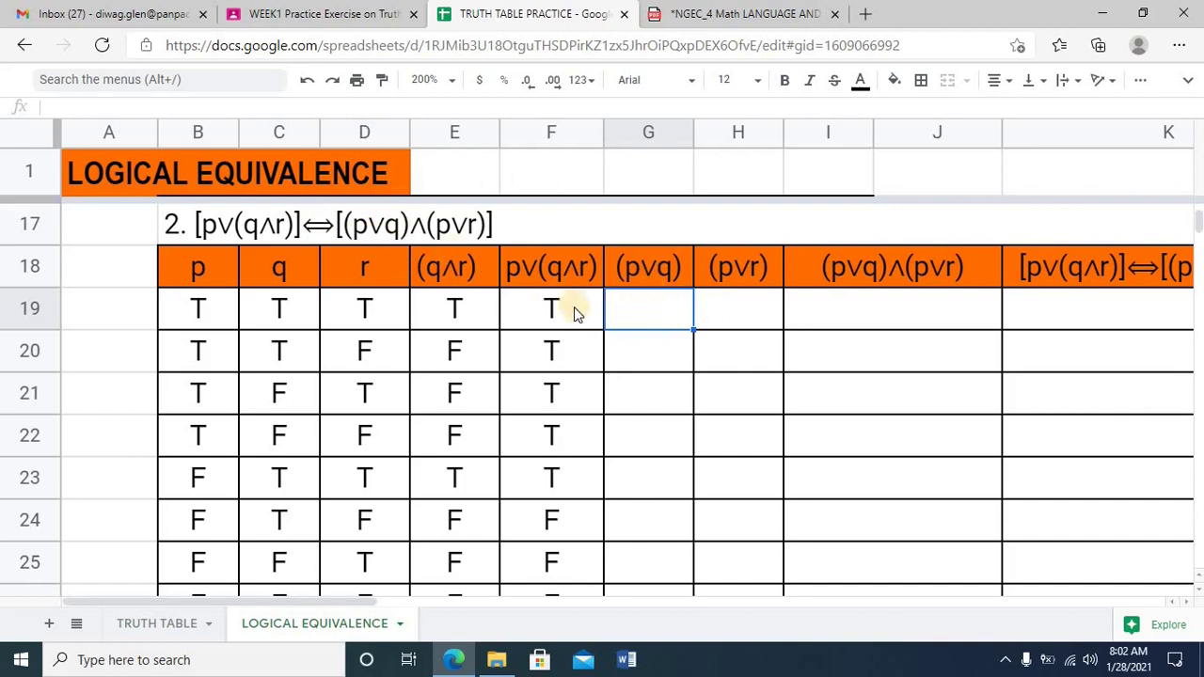
pyautogui.click(193, 271)
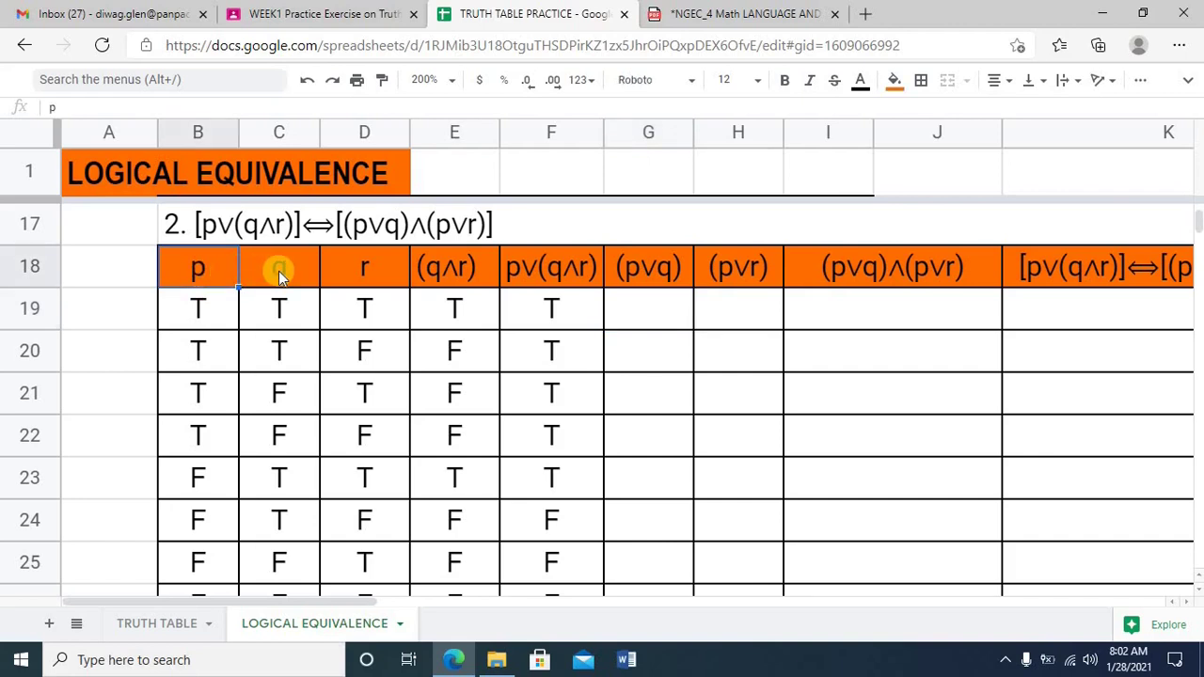
pyautogui.click(280, 273)
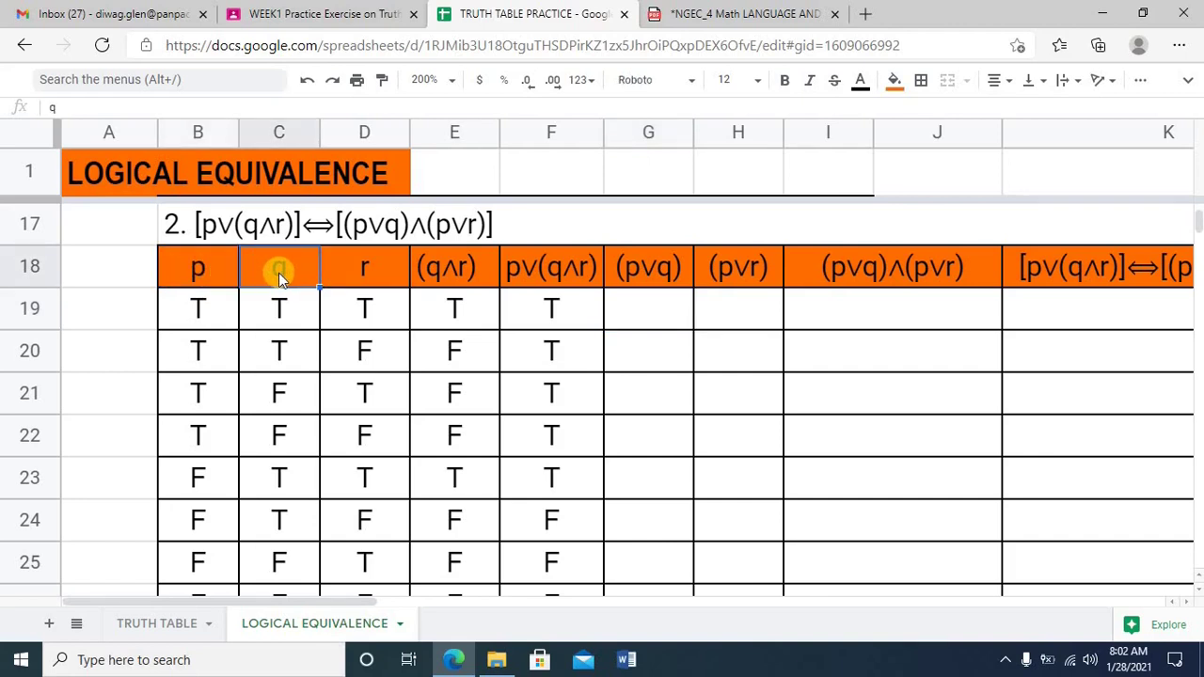
pyautogui.click(268, 301)
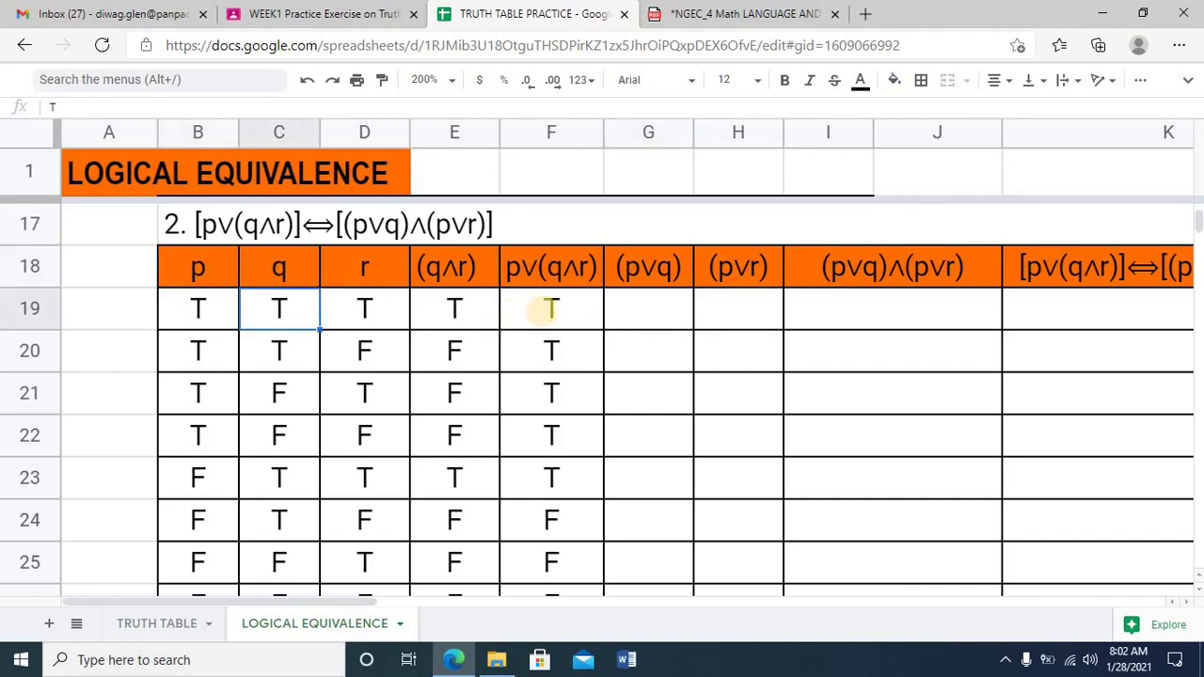
# Enter T in the (p∨q) column for rows 19 through 24, based on the p and q columns
pyautogui.click(647, 314)
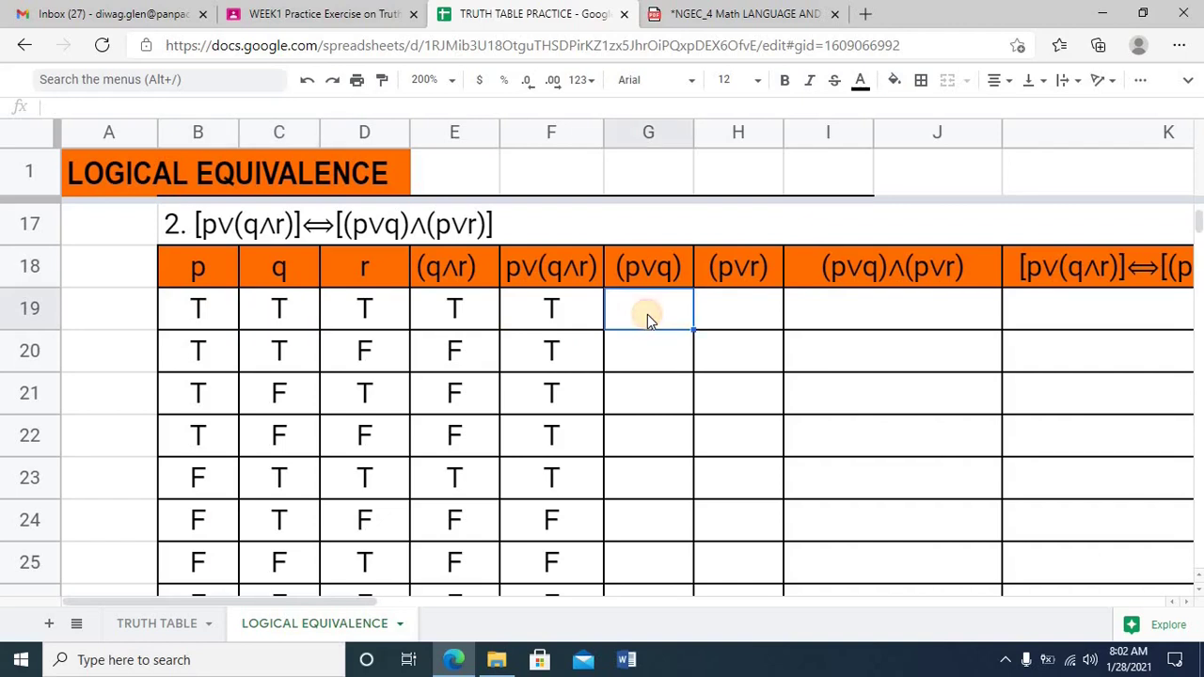
pyautogui.write('T')
pyautogui.press('Return')
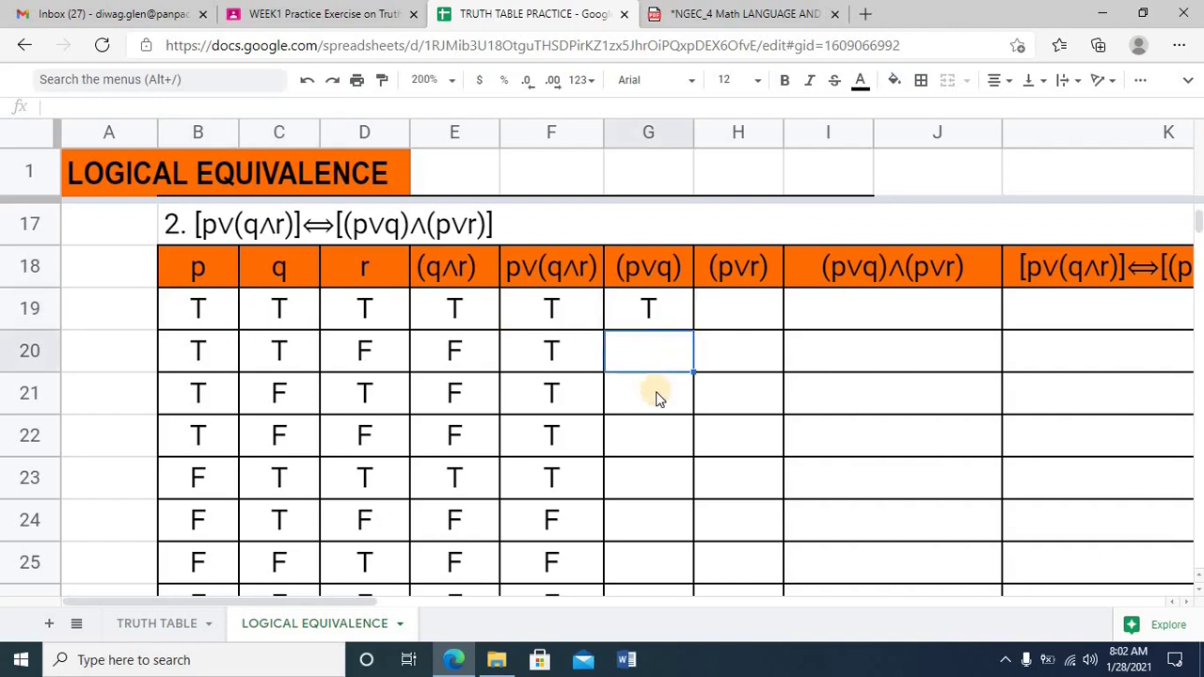
pyautogui.write('T')
pyautogui.press('Return')
pyautogui.write('T')
pyautogui.press('Return')
pyautogui.write('T')
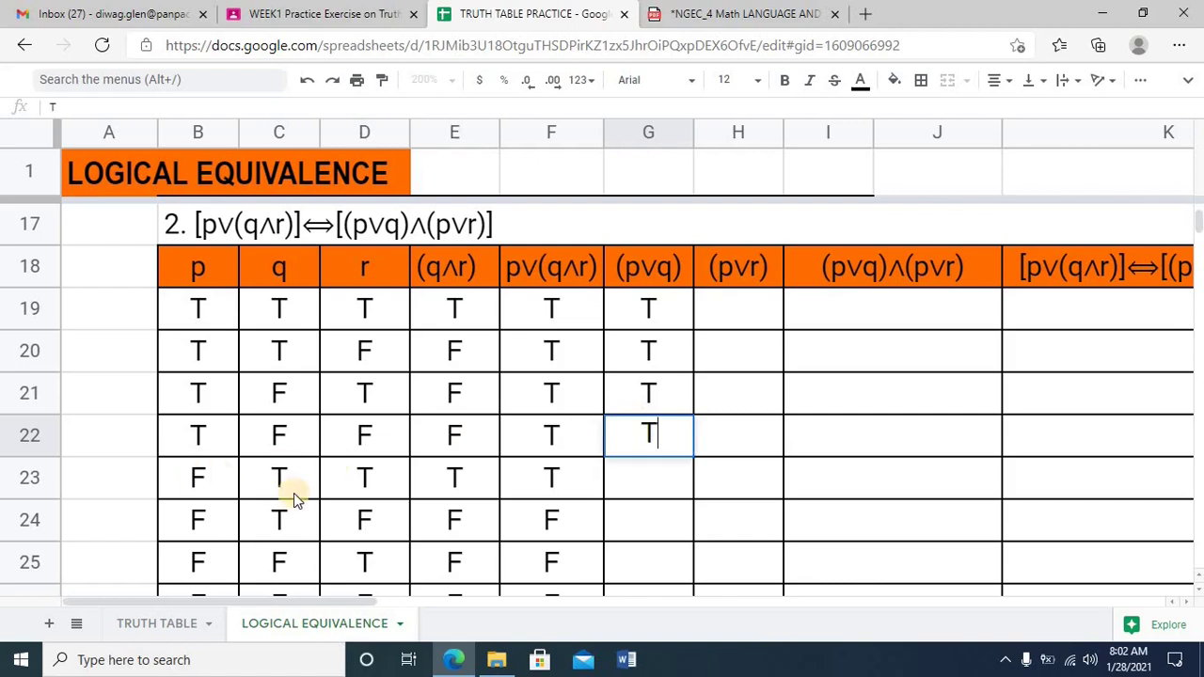
pyautogui.press('Return')
pyautogui.write('T')
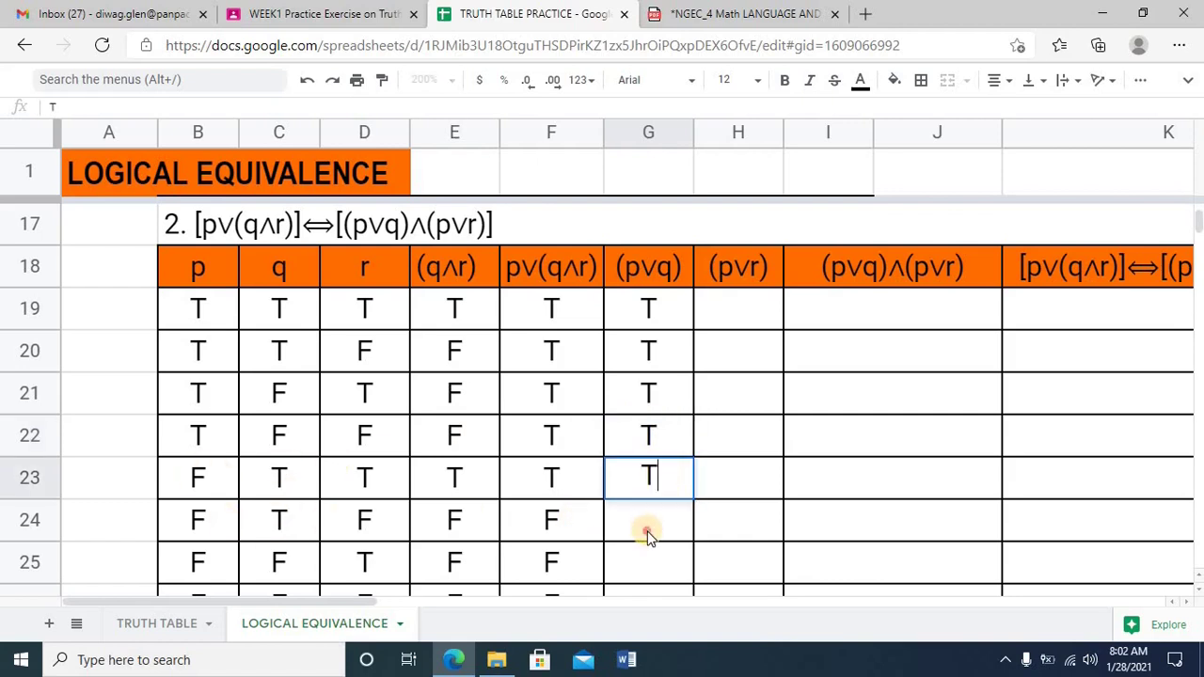
pyautogui.click(648, 534)
pyautogui.write('T')
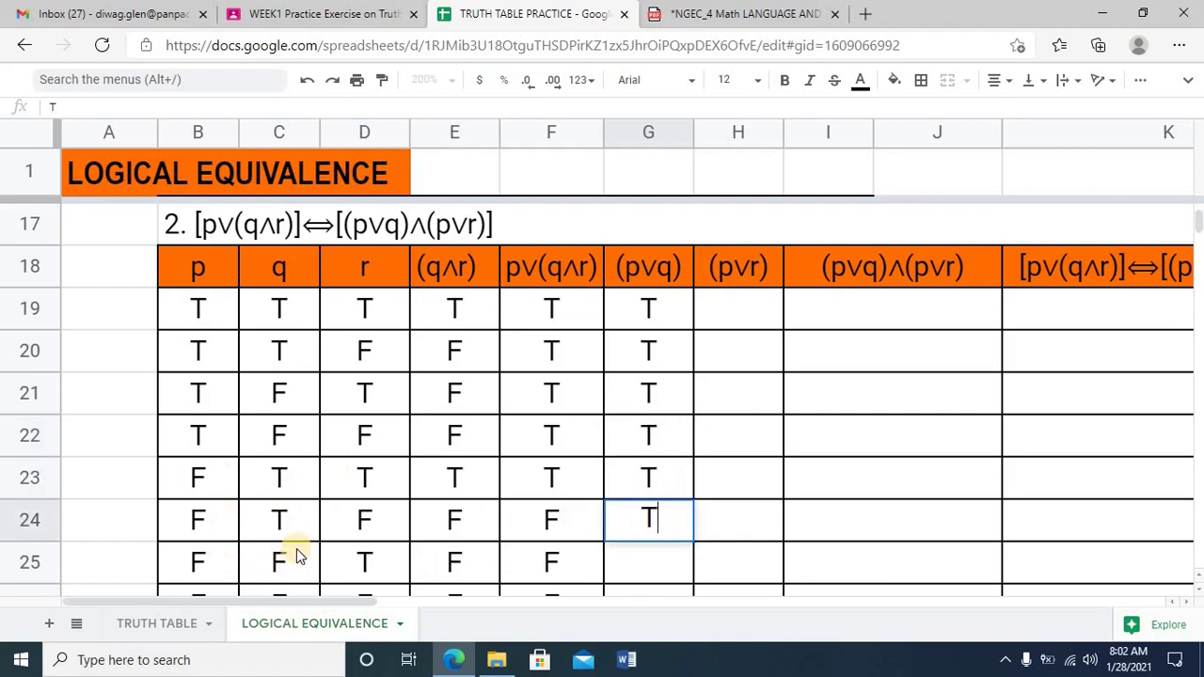
# Enter F in the (p∨q) column for rows 25 and 26
pyautogui.scroll(-1, 297, 548)
pyautogui.click(645, 564)
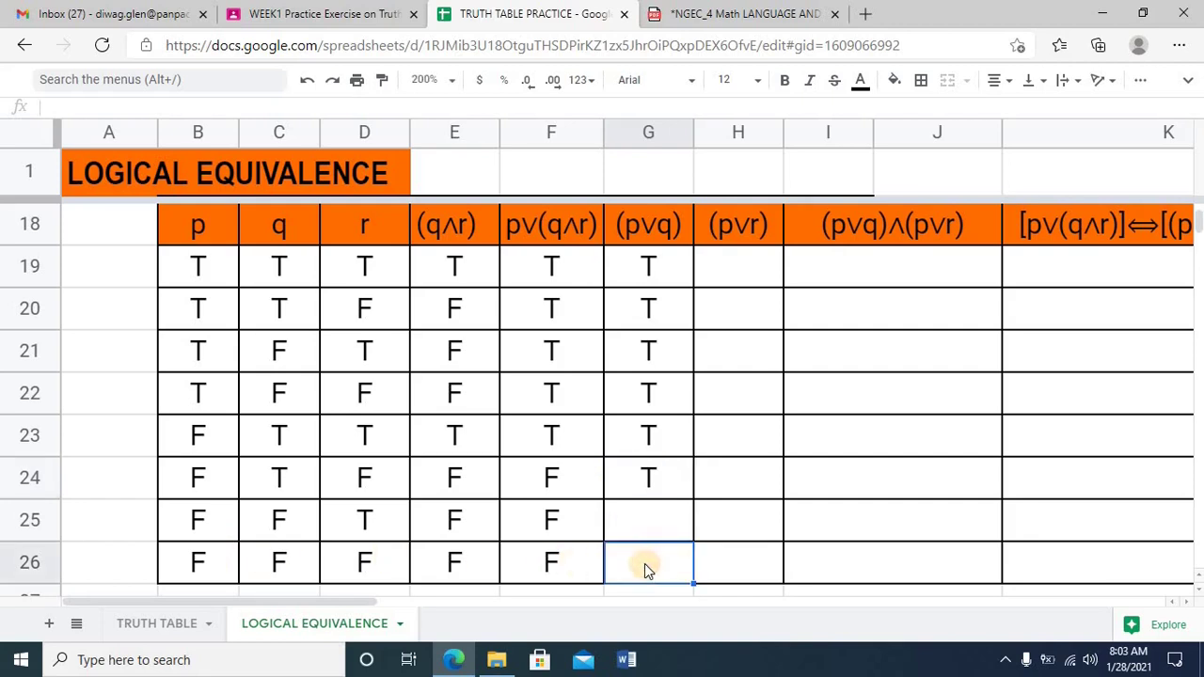
pyautogui.write('F')
pyautogui.click(656, 528)
pyautogui.write('F')
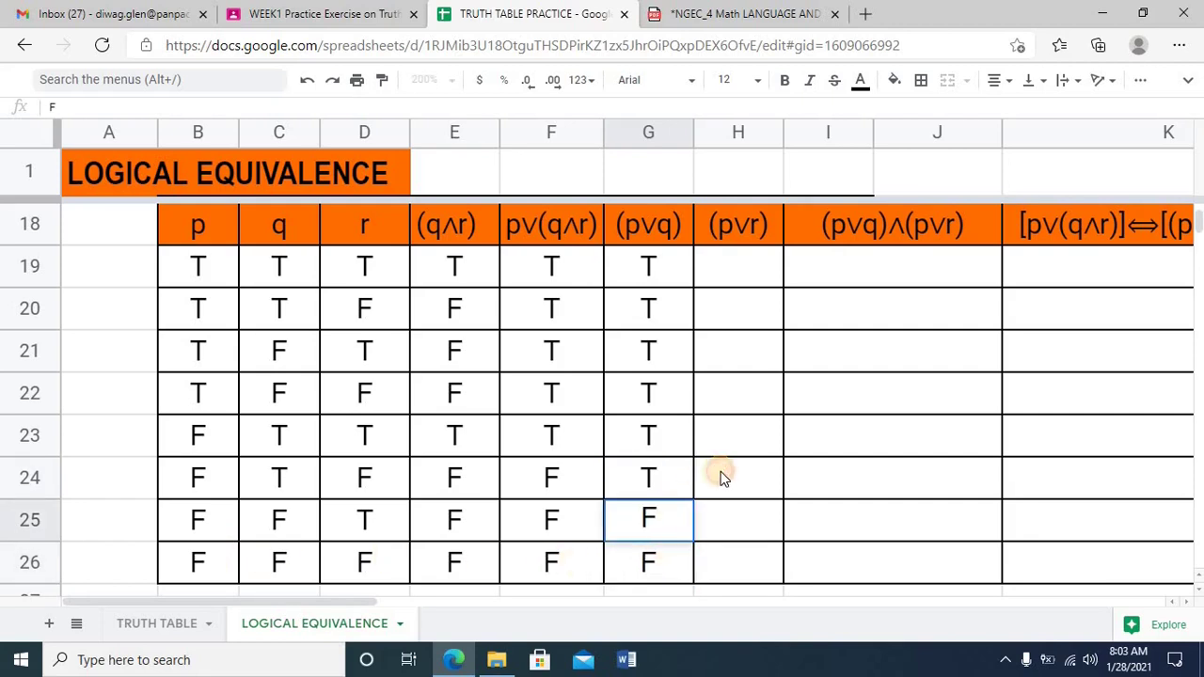
pyautogui.click(721, 478)
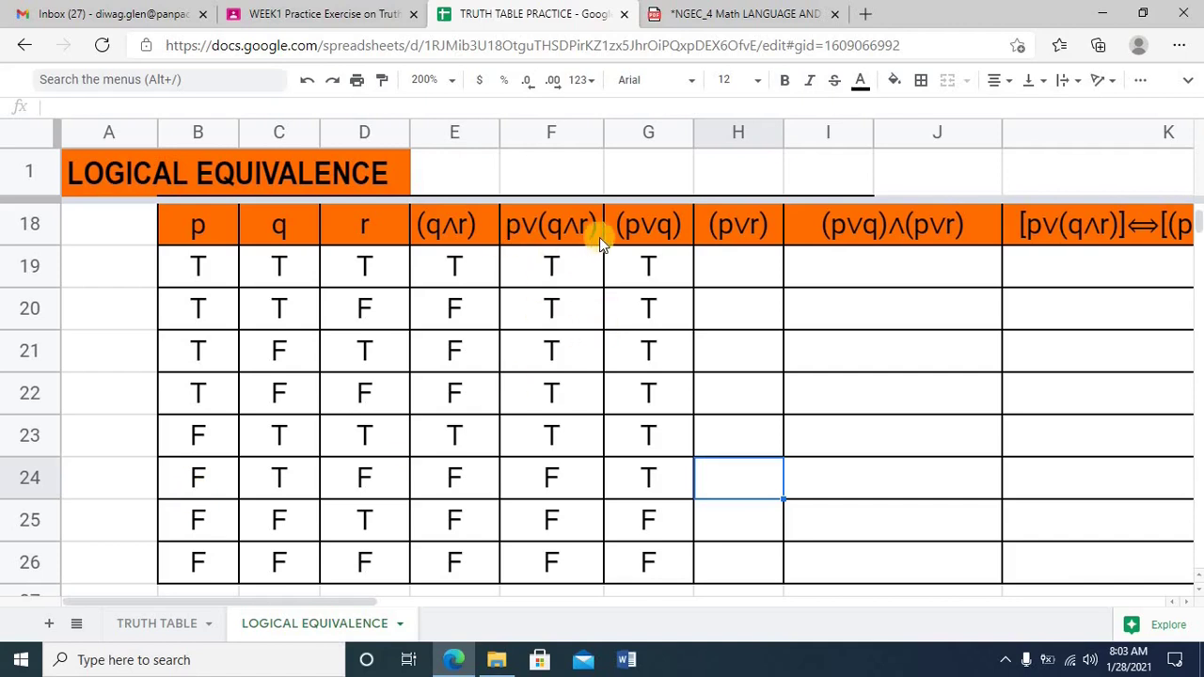
# Examine the p and r columns that determine the (p∨r) values
pyautogui.click(724, 272)
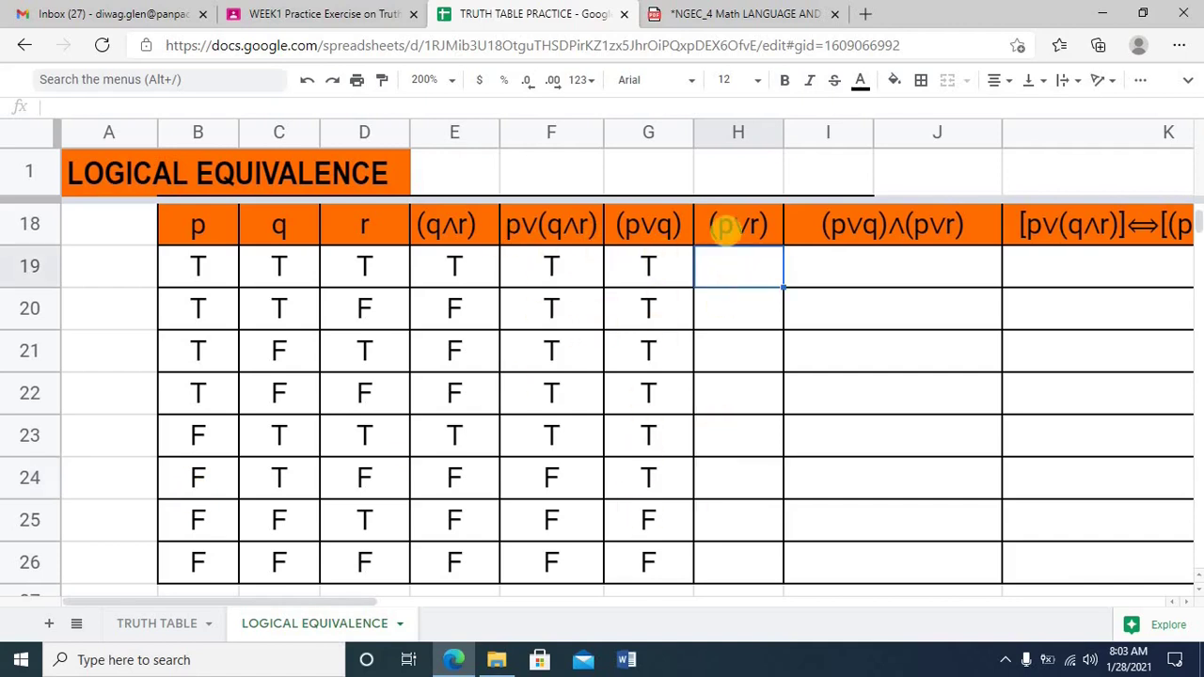
pyautogui.click(202, 231)
pyautogui.click(366, 231)
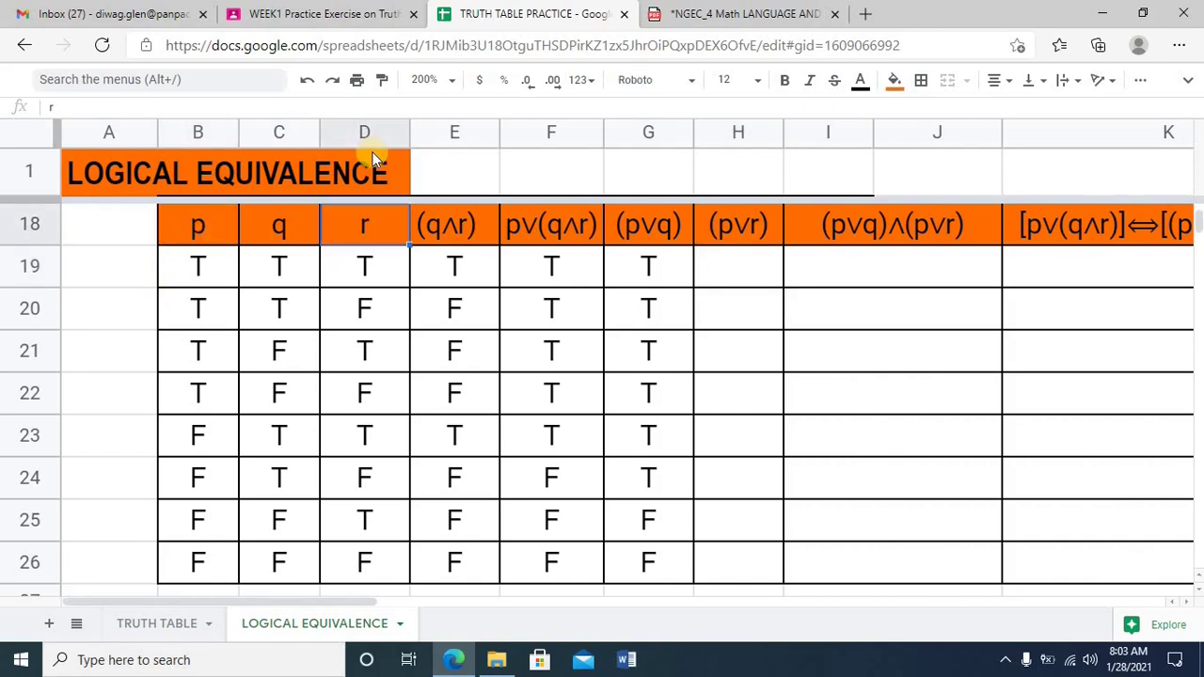
pyautogui.click(366, 133)
pyautogui.click(194, 134)
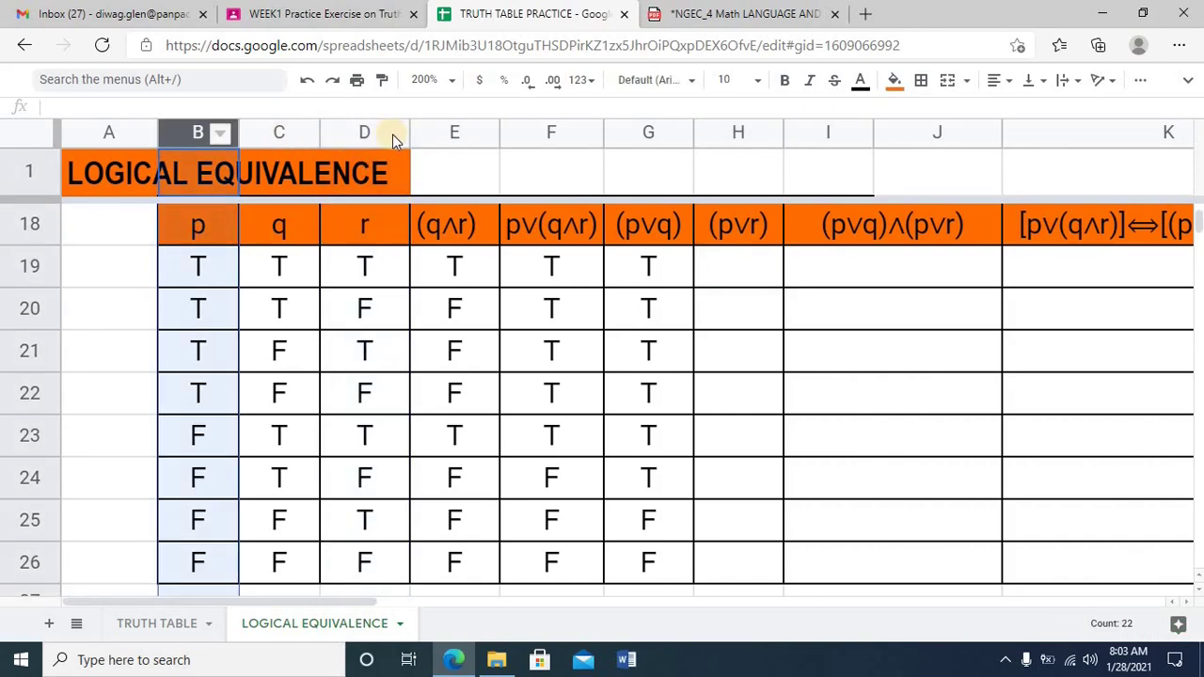
pyautogui.click(347, 134)
# Enter T in the (p∨r) column for rows 19 through 23 and row 25
pyautogui.click(738, 268)
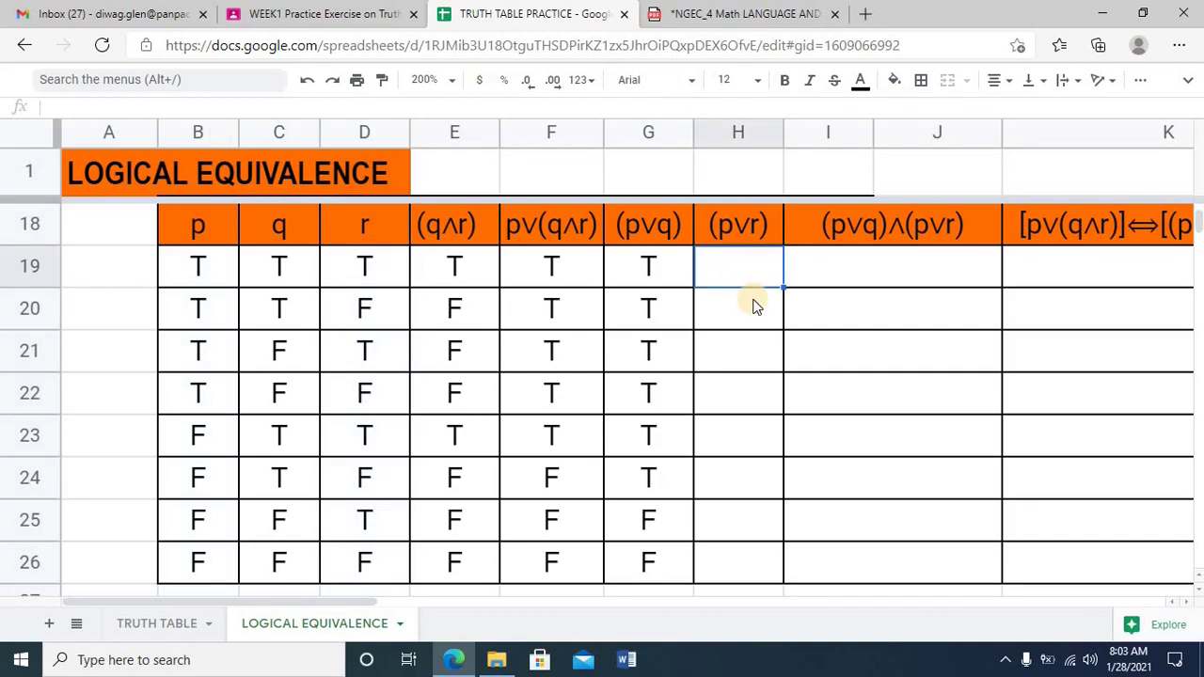
pyautogui.write('T')
pyautogui.press('Return')
pyautogui.write('T')
pyautogui.press('Return')
pyautogui.write('T')
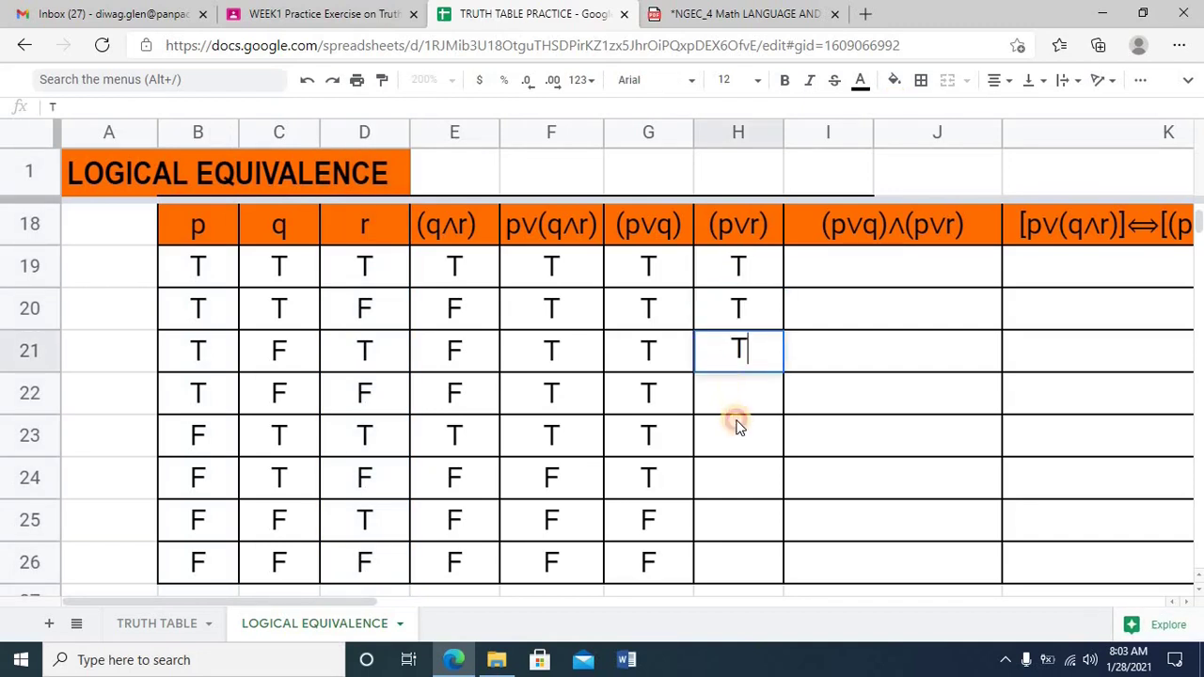
pyautogui.press('Return')
pyautogui.write('T')
pyautogui.press('Return')
pyautogui.write('T')
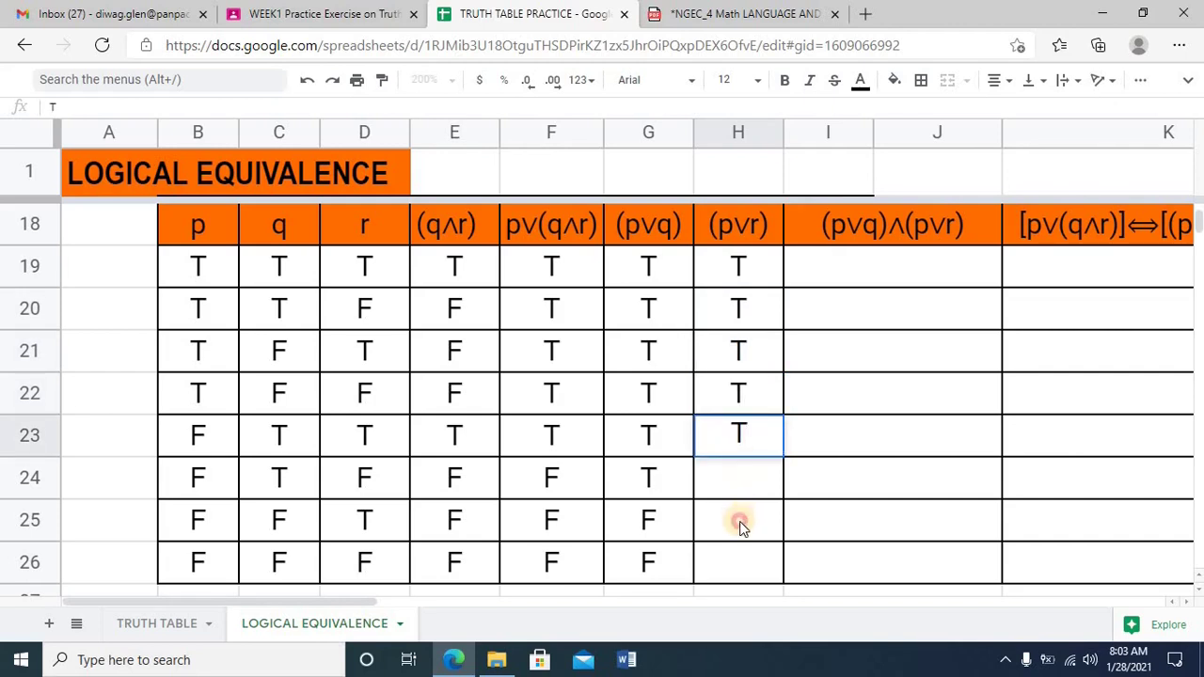
pyautogui.click(739, 522)
pyautogui.write('T')
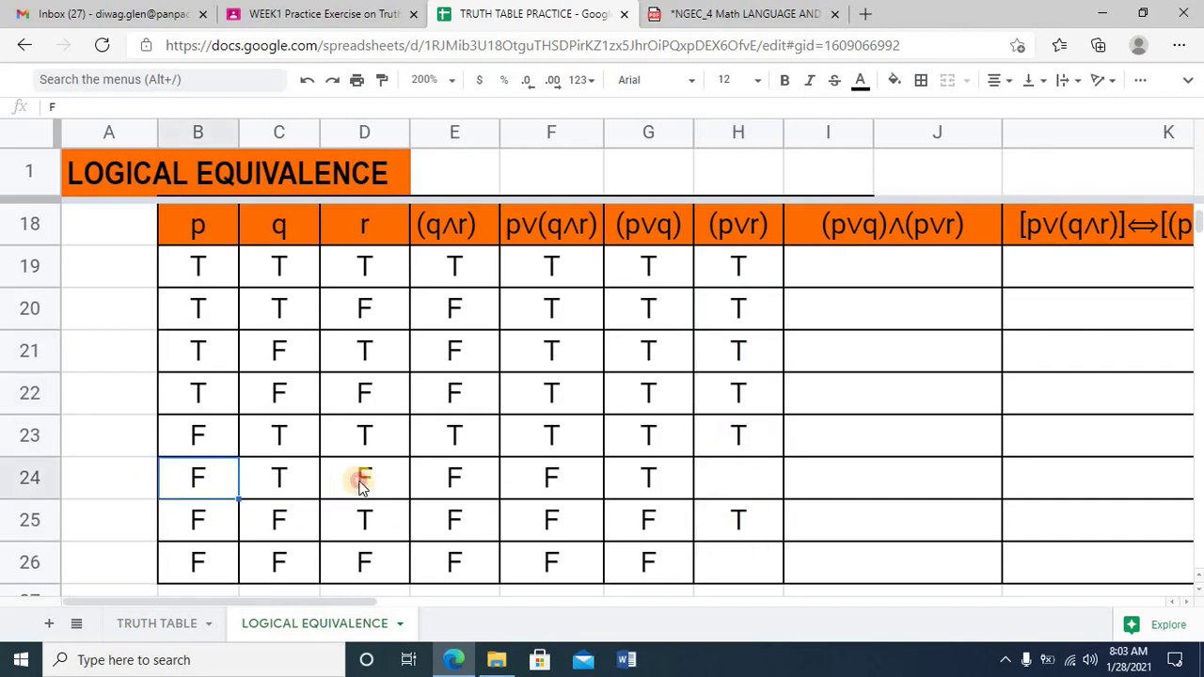
# Enter F in the (p∨r) column for rows 24 and 26, where both p and r are F
pyautogui.click(758, 475)
pyautogui.write('F')
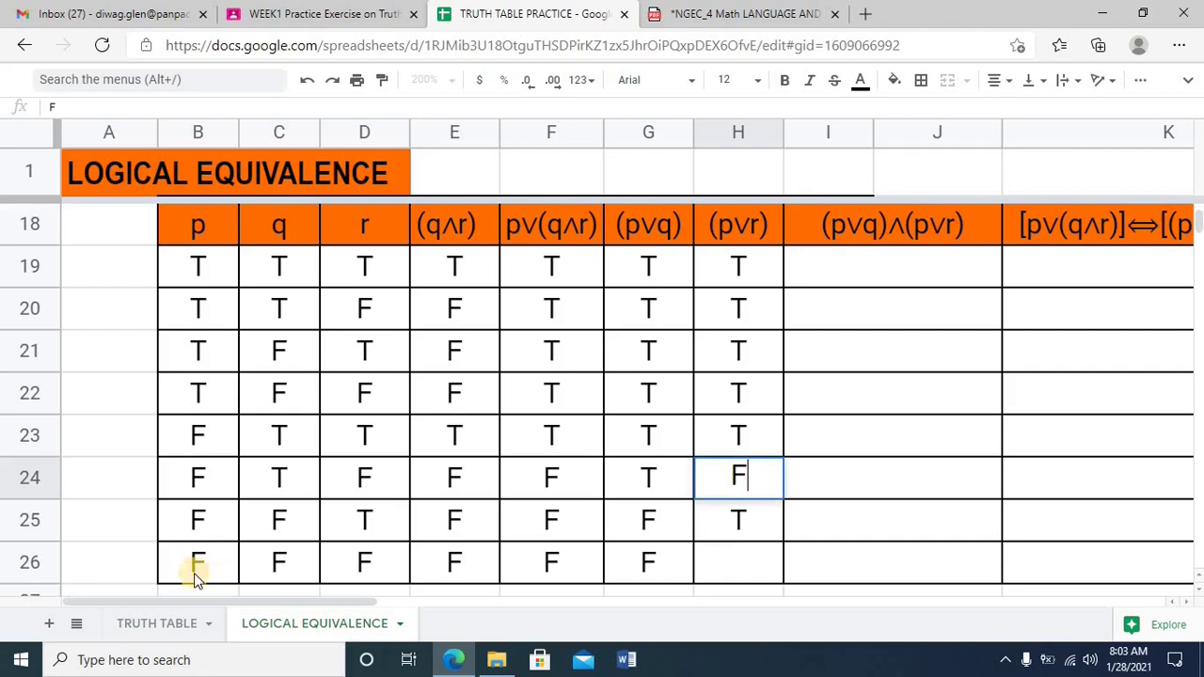
pyautogui.click(358, 565)
pyautogui.click(707, 555)
pyautogui.write('F')
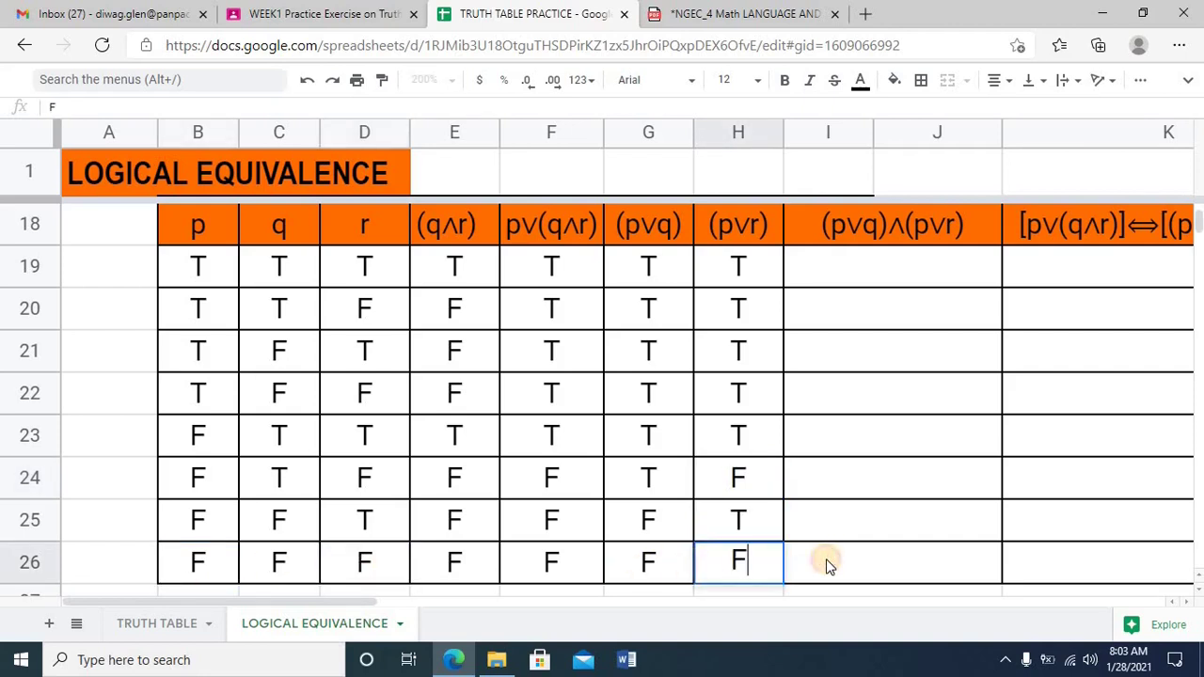
pyautogui.click(826, 559)
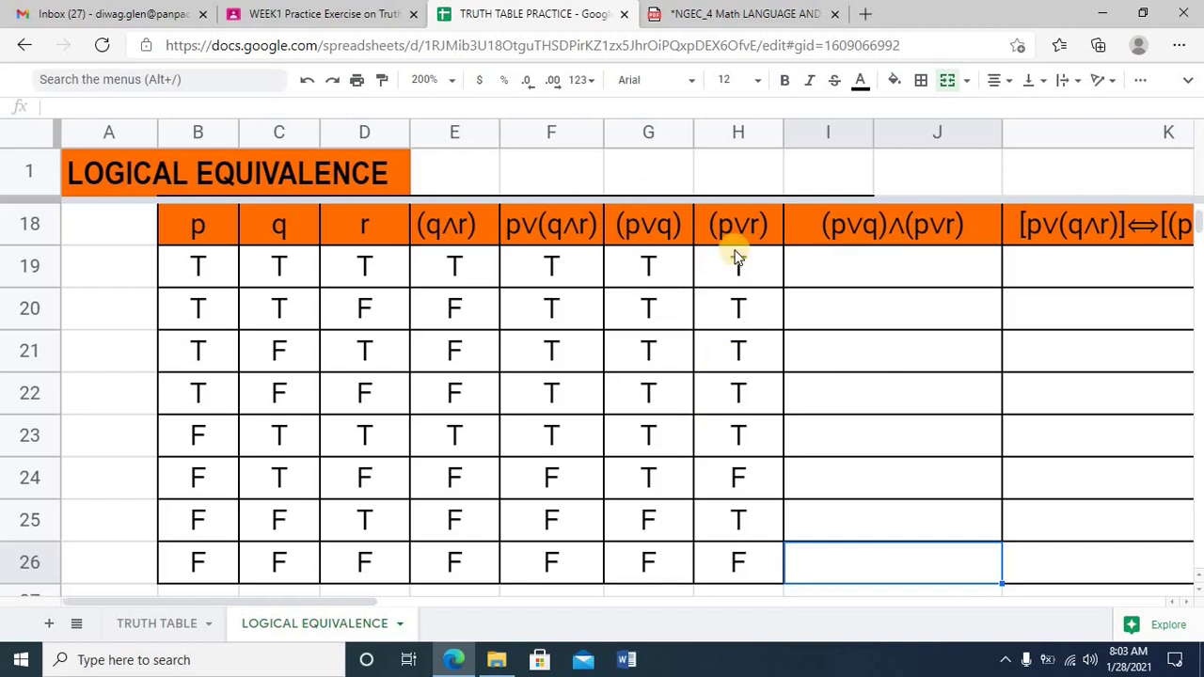
# Enter T in the (p∨q)∧(p∨r) column for rows 19 through 23, based on the (p∨q) and (p∨r) columns
pyautogui.click(719, 133)
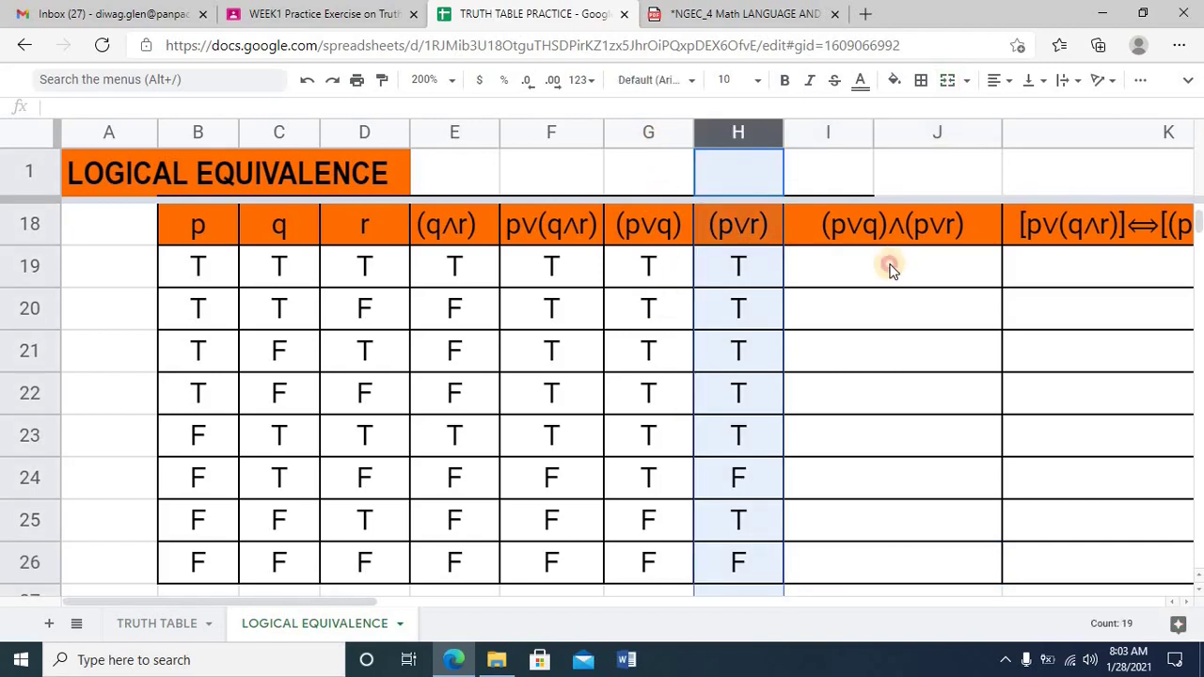
pyautogui.click(892, 270)
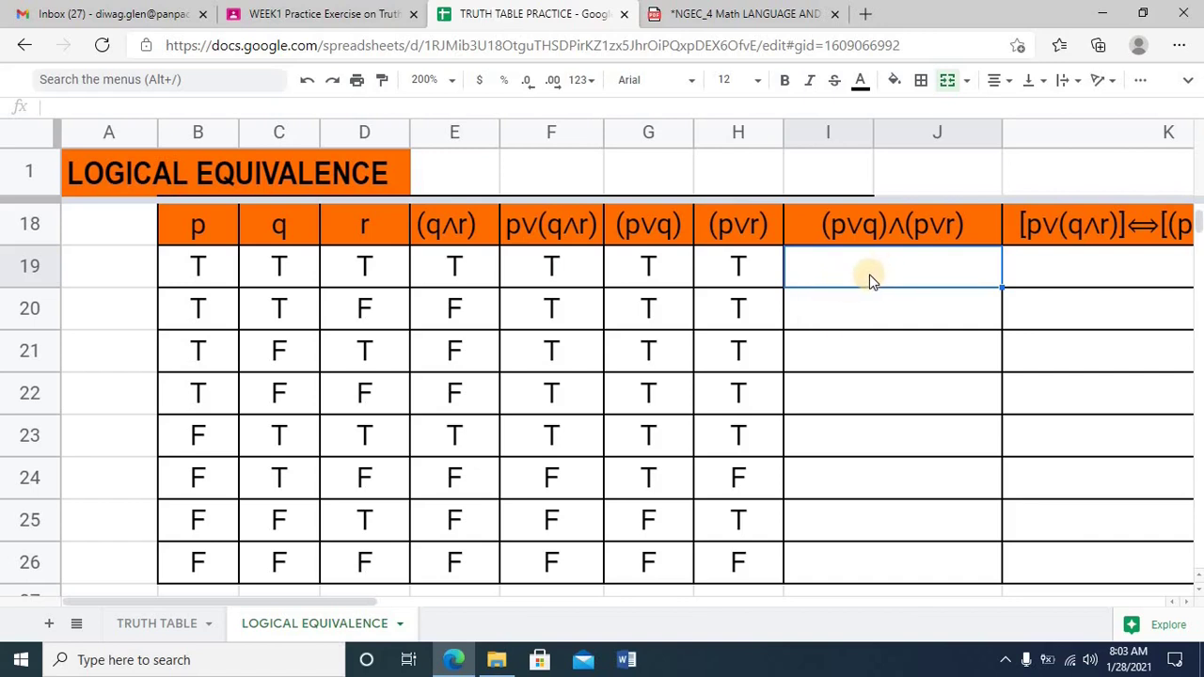
pyautogui.click(740, 265)
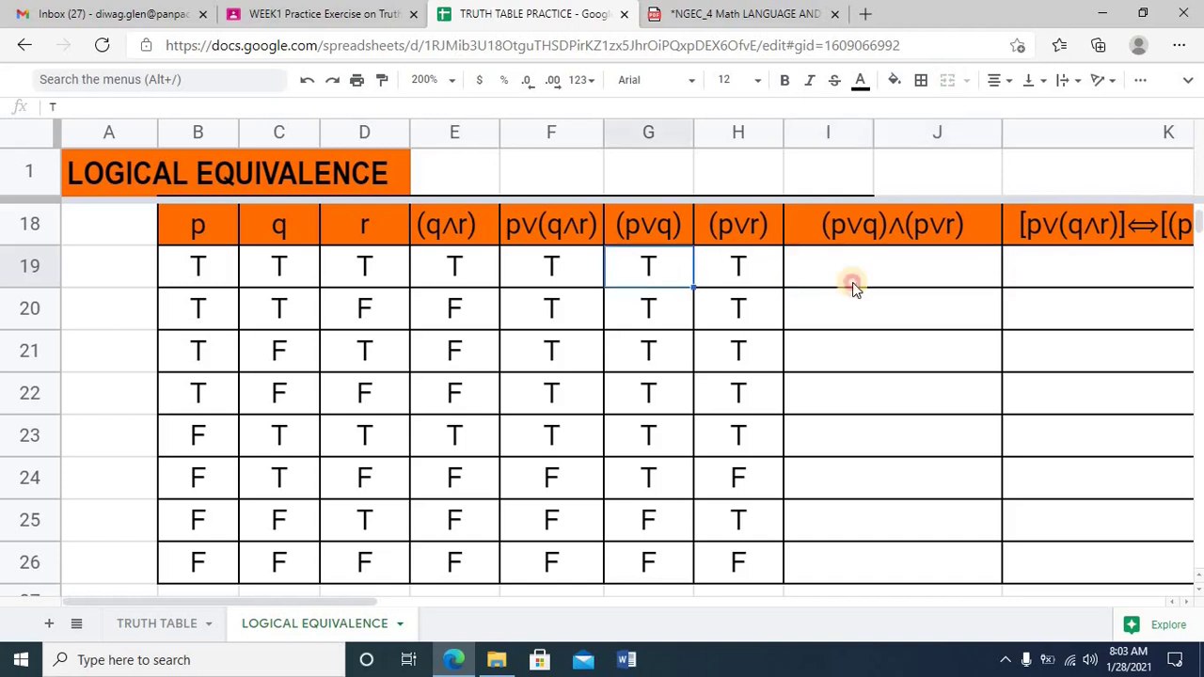
pyautogui.click(872, 270)
pyautogui.write('T')
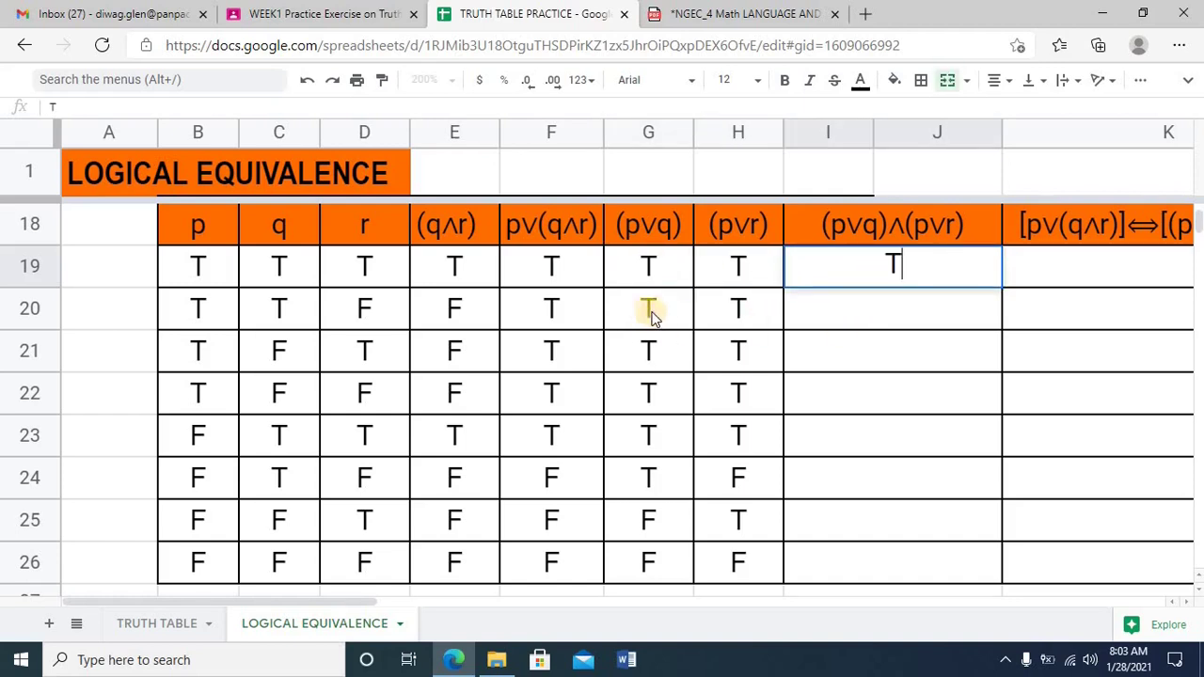
pyautogui.click(891, 314)
pyautogui.write('T')
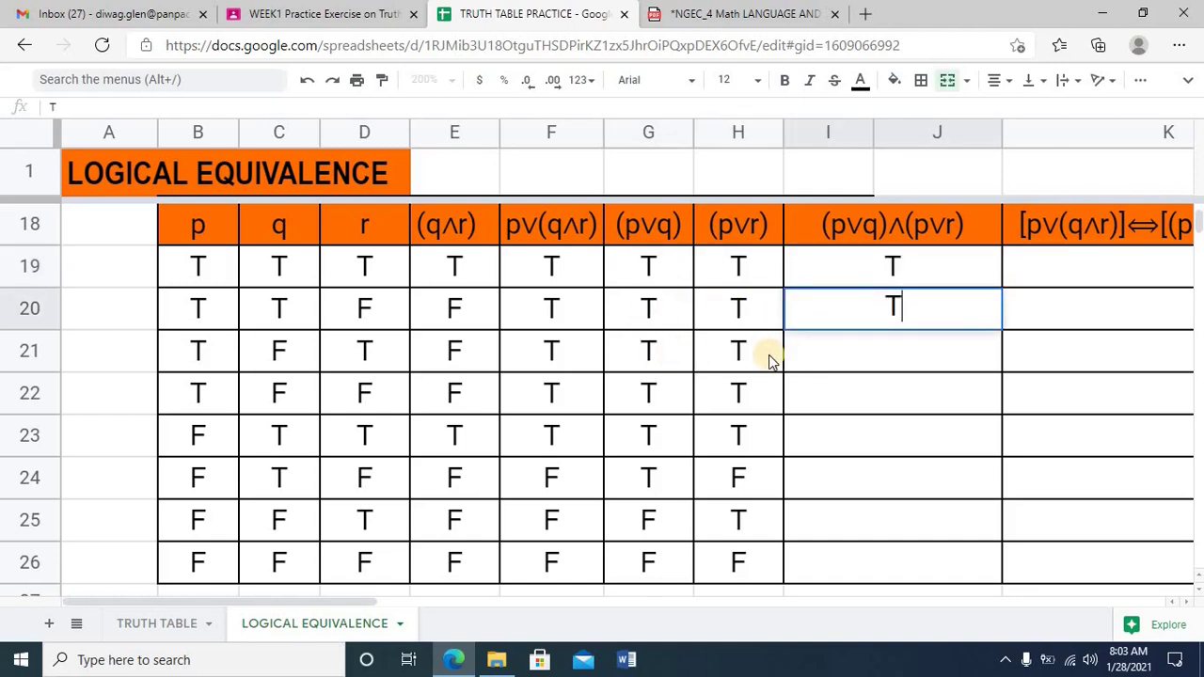
pyautogui.click(894, 358)
pyautogui.write('T')
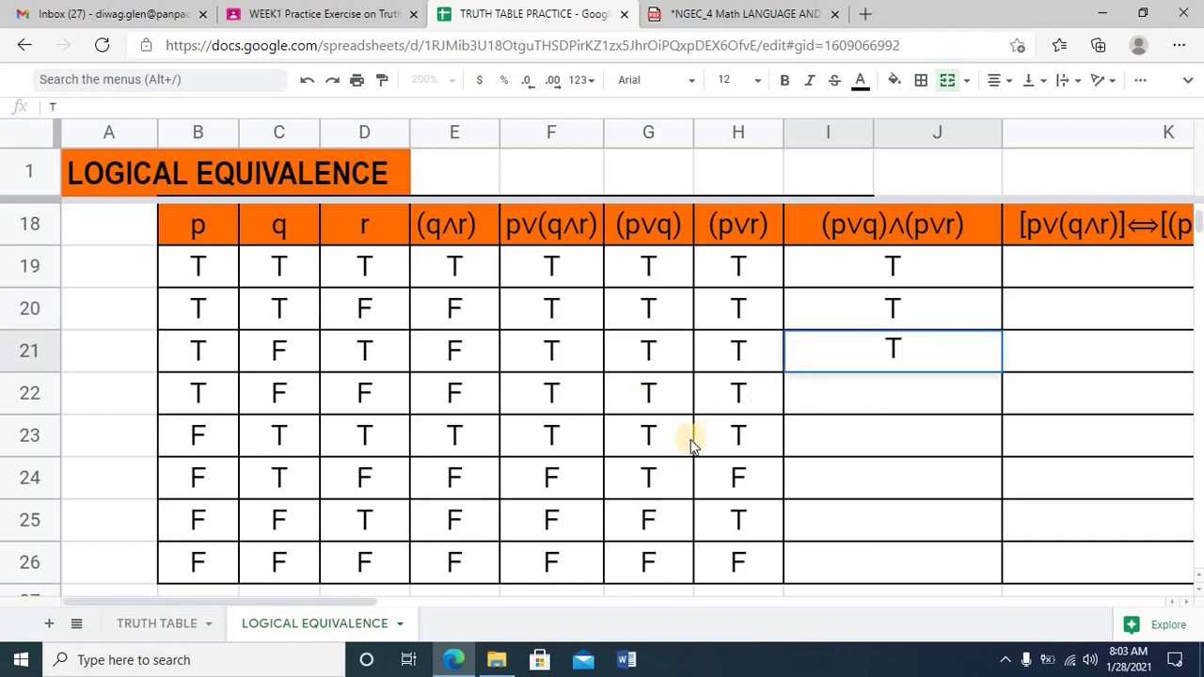
pyautogui.click(892, 403)
pyautogui.write('T')
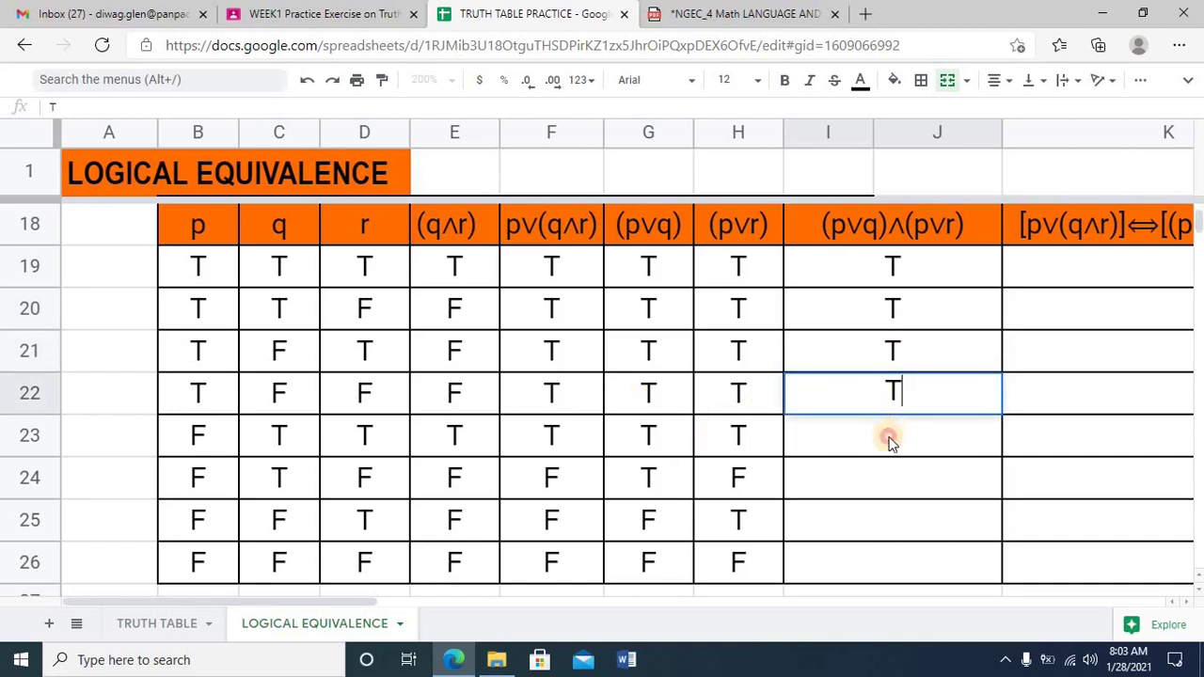
pyautogui.click(890, 438)
pyautogui.write('T')
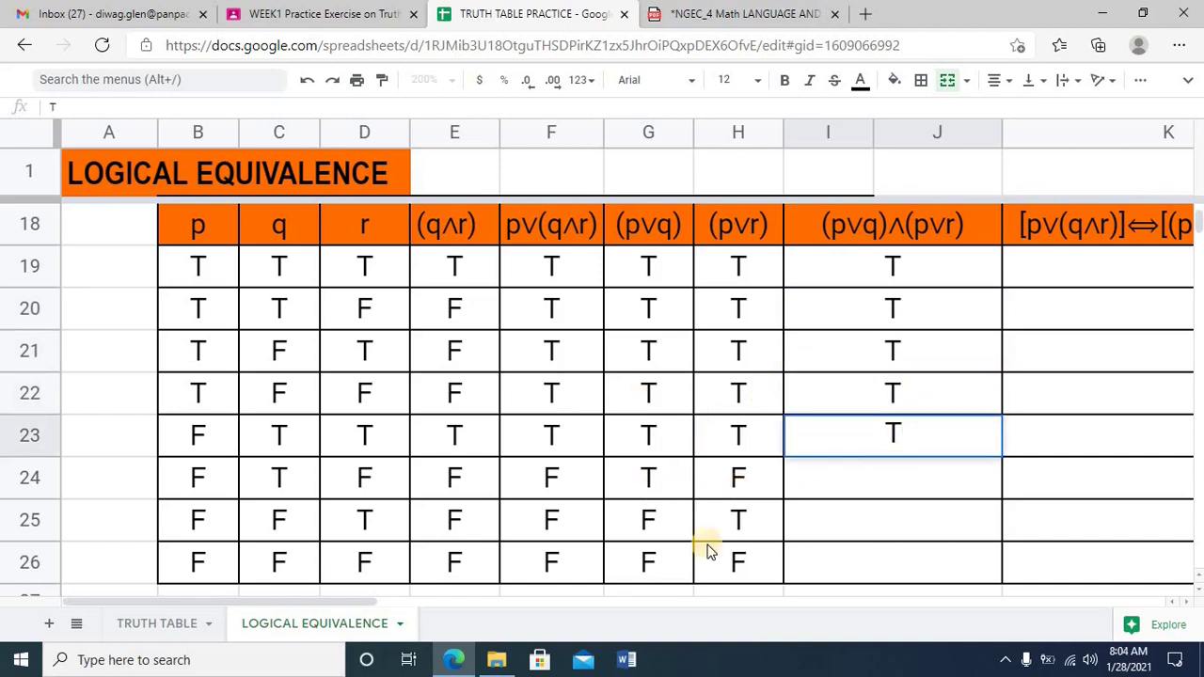
# Enter F in the (p∨q)∧(p∨r) column for rows 24, 25 and 26
pyautogui.click(882, 487)
pyautogui.write('F')
pyautogui.press('Return')
pyautogui.write('F')
pyautogui.press('Return')
pyautogui.write('F')
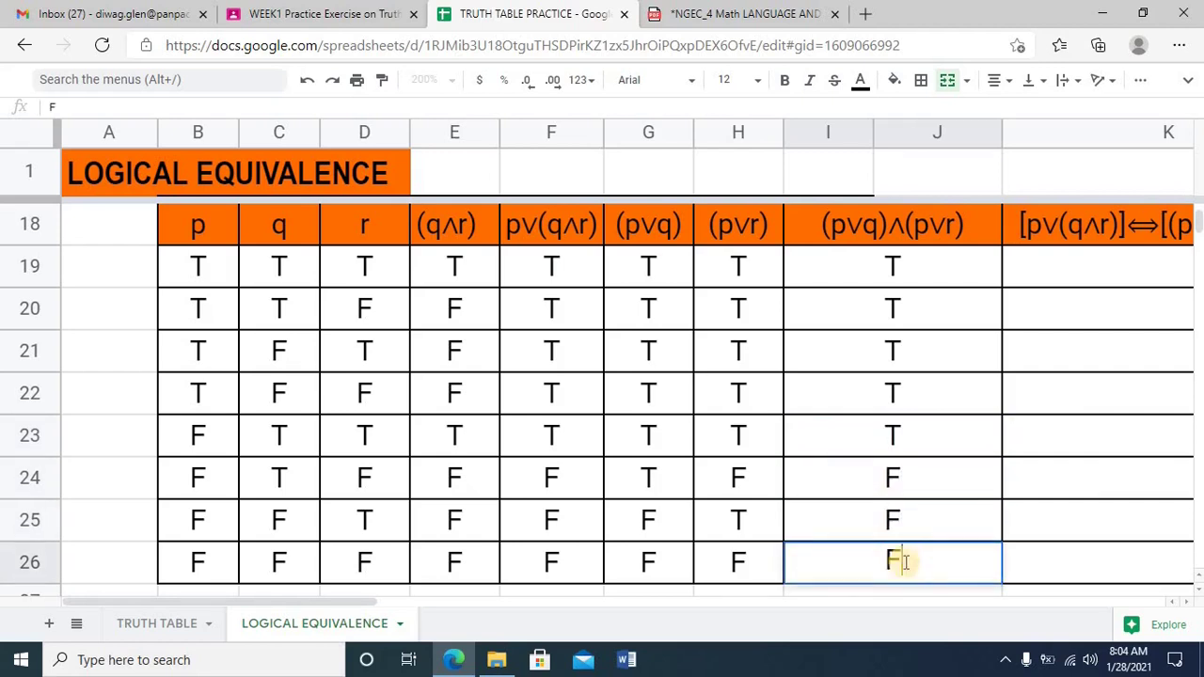
pyautogui.hscroll(1, 797, 529)
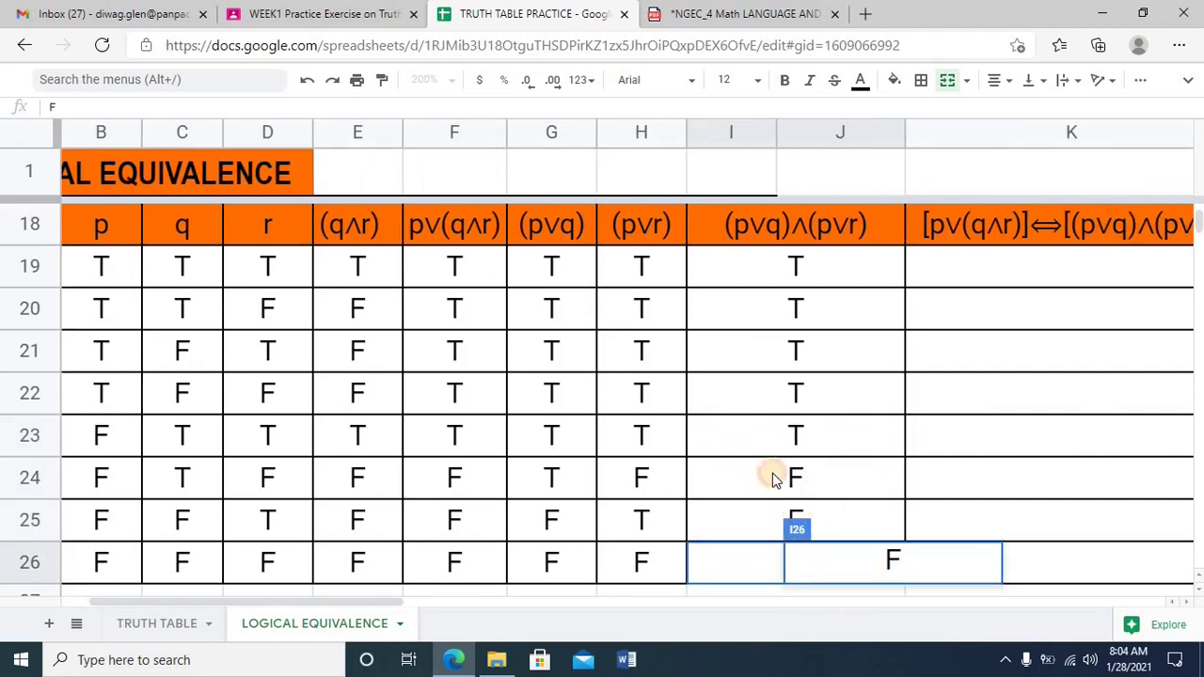
pyautogui.click(769, 445)
# Replace the (p∨q)∧(p∨r) entries with the formula =AND(G19="T",H19="T") in row 19 and fill it down through row 26
pyautogui.click(789, 271)
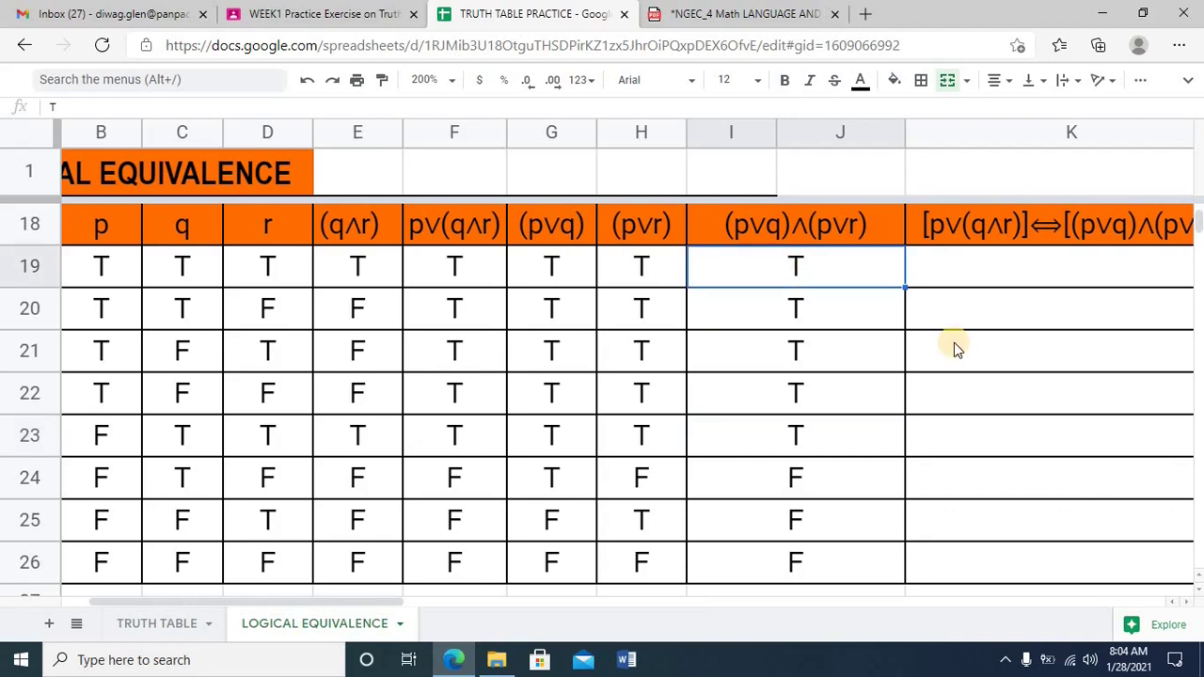
pyautogui.write('=')
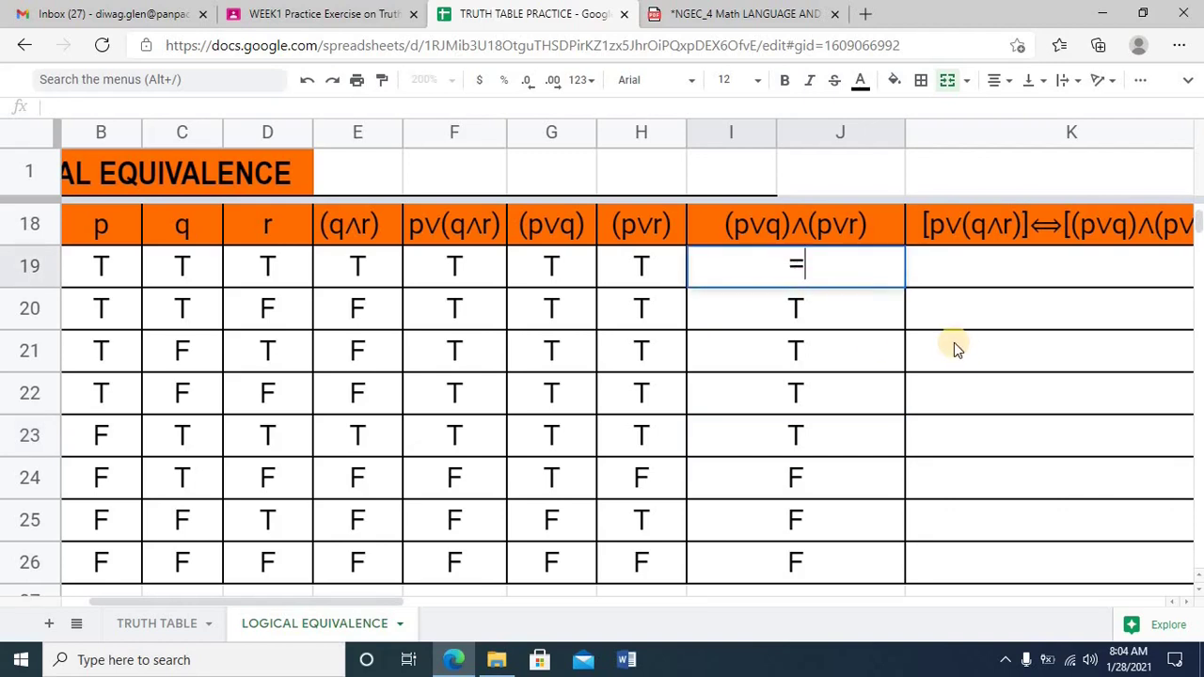
pyautogui.write('AND(')
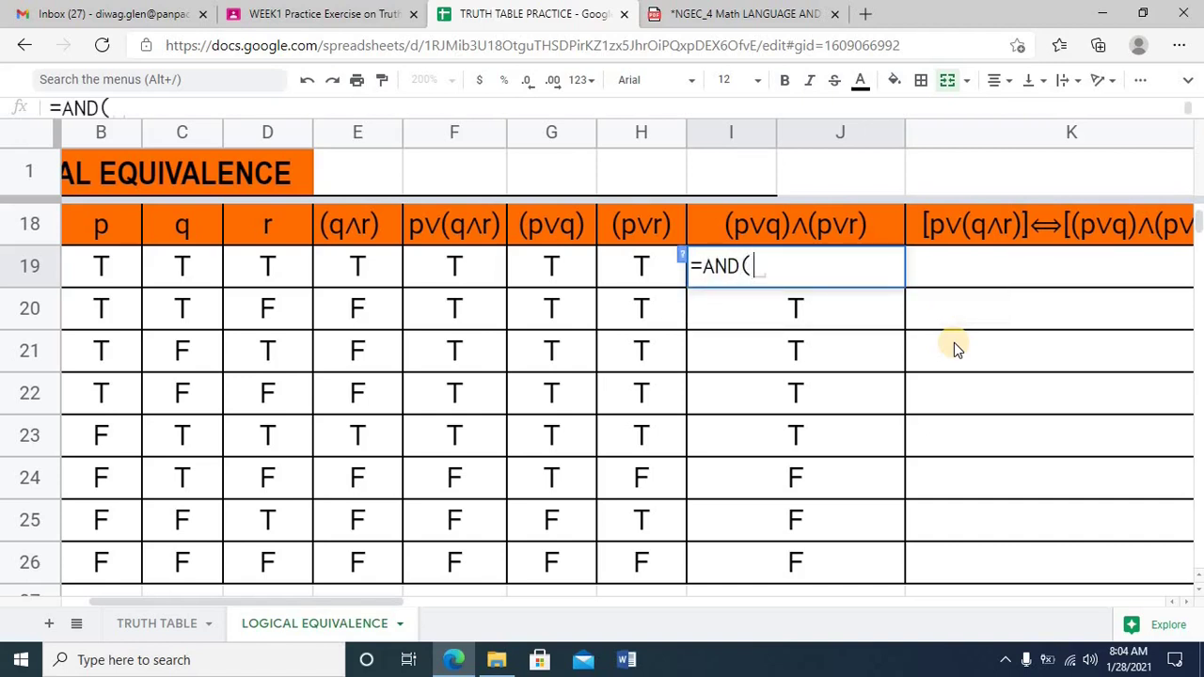
pyautogui.click(555, 273)
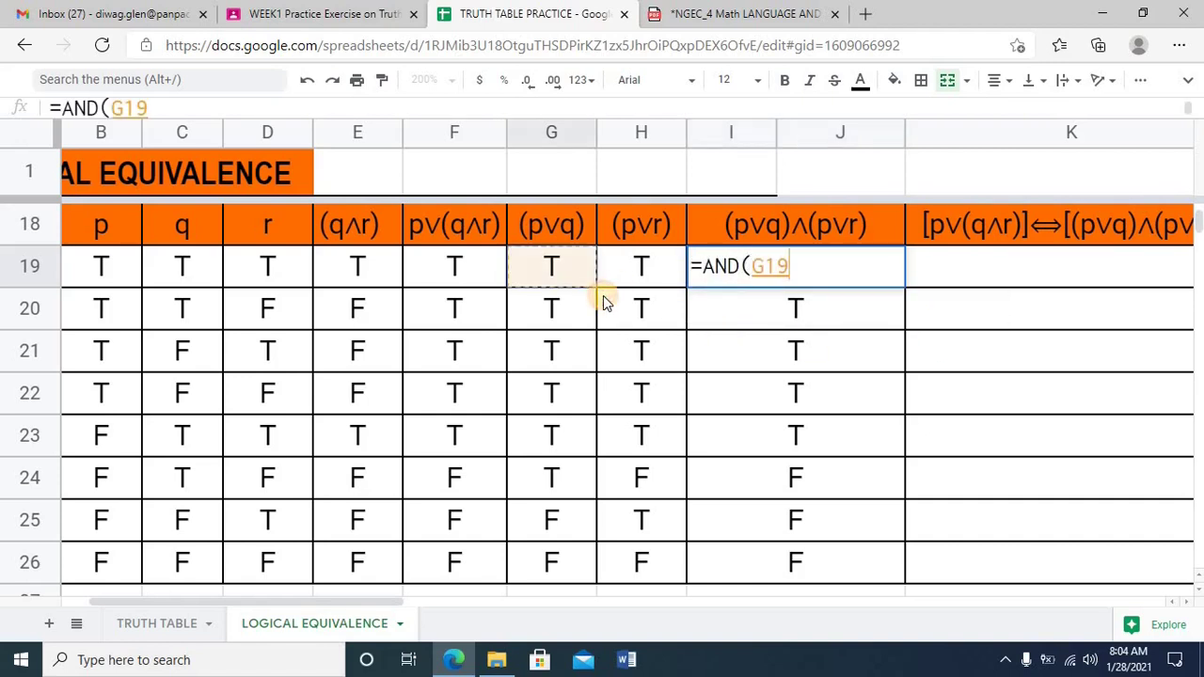
pyautogui.write('=')
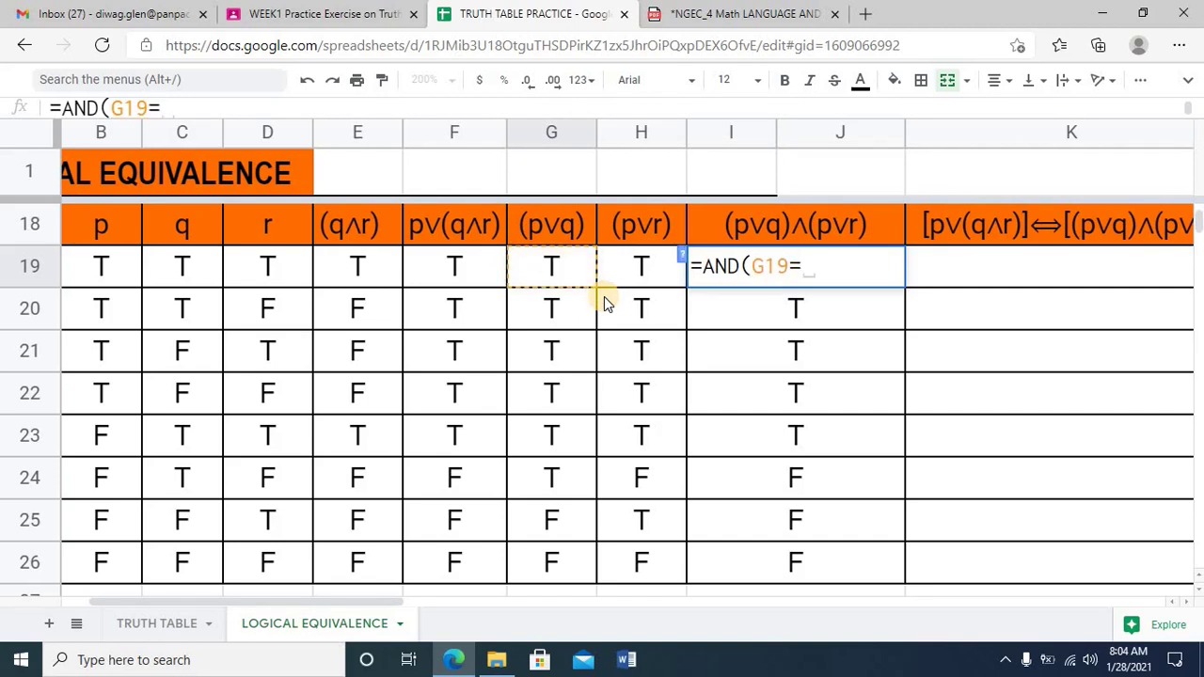
pyautogui.write('"T')
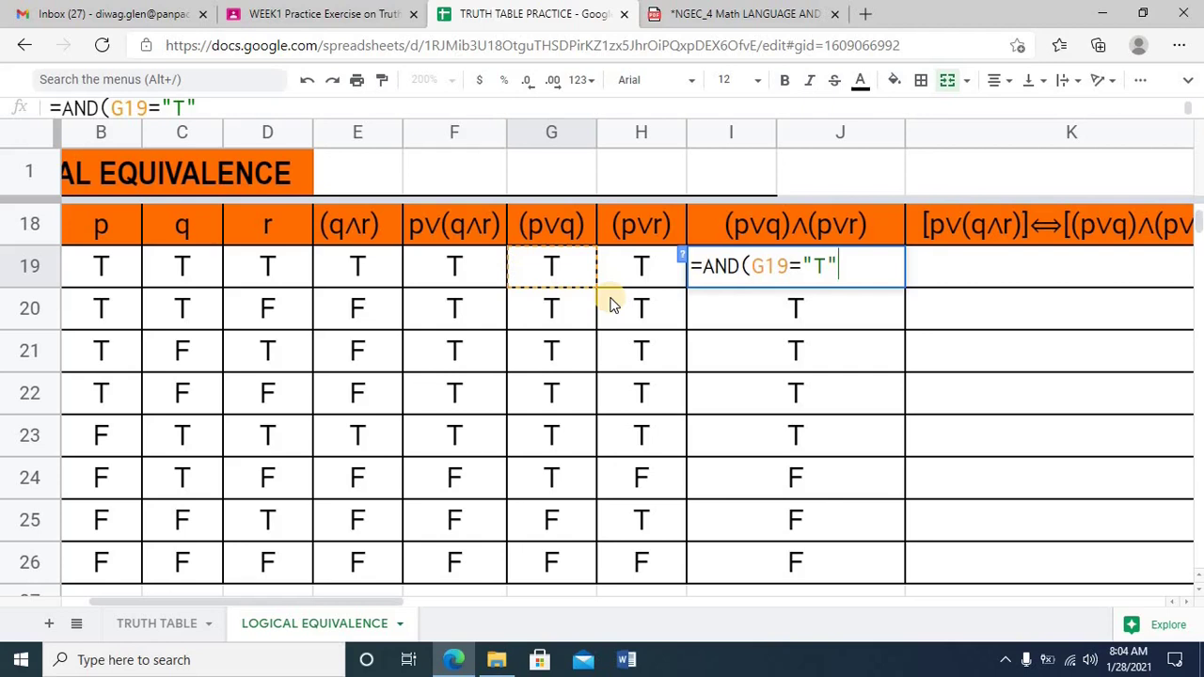
pyautogui.write('",')
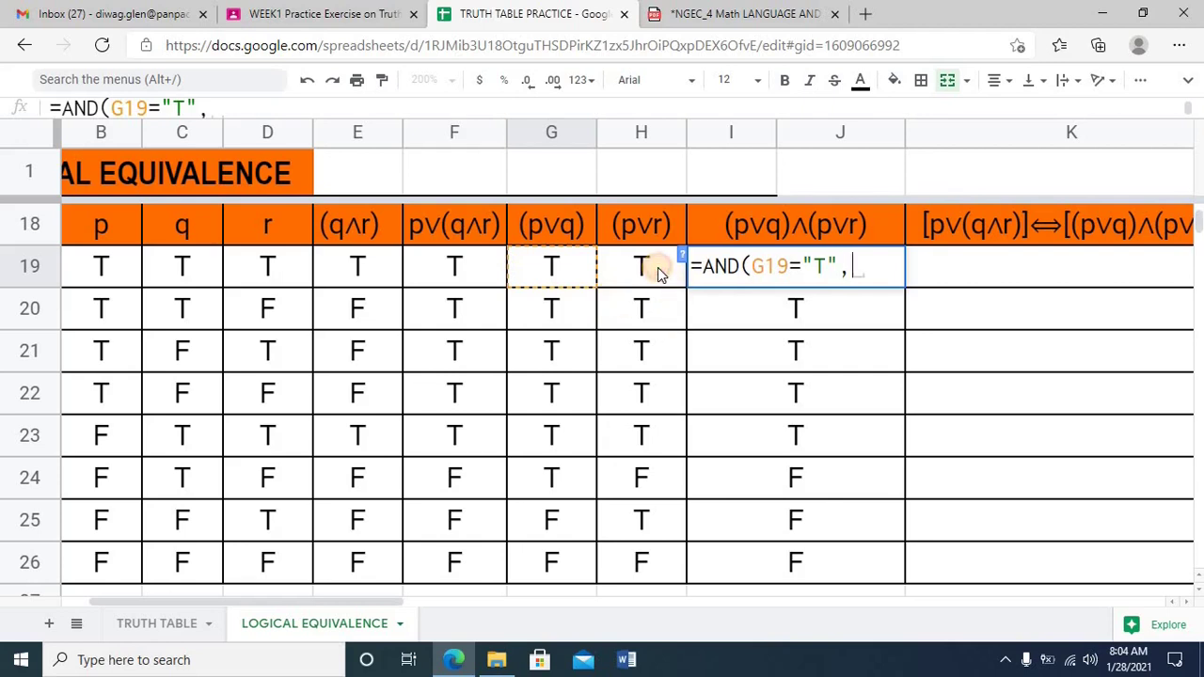
pyautogui.click(657, 267)
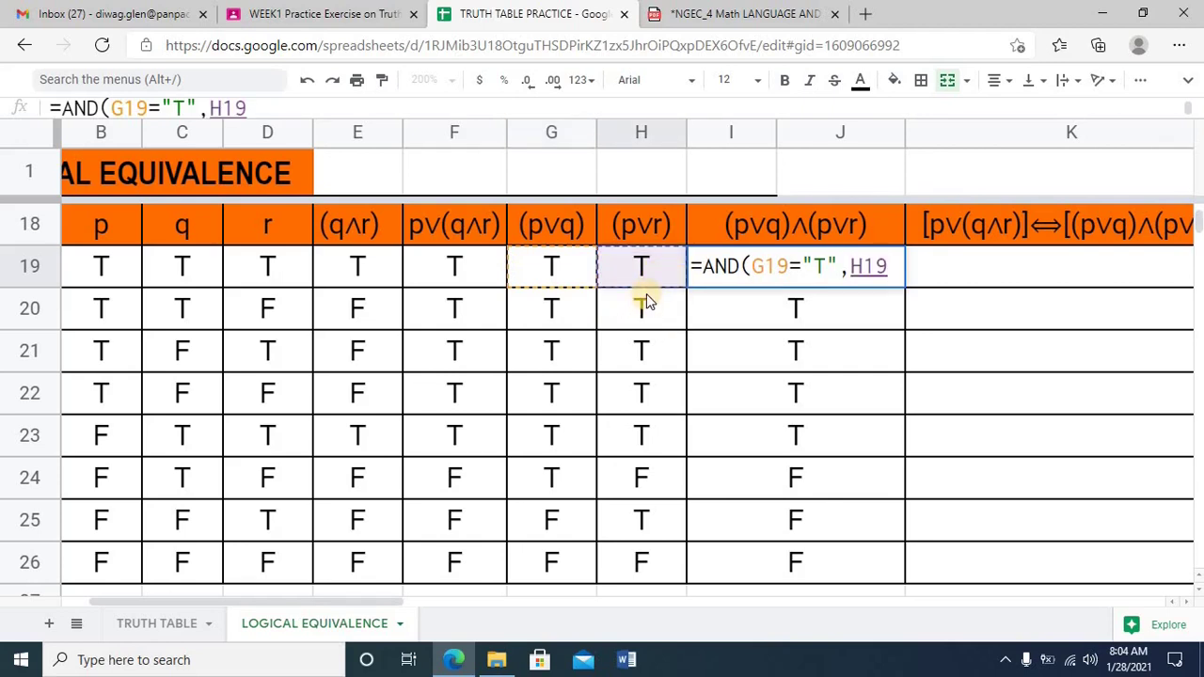
pyautogui.write('="')
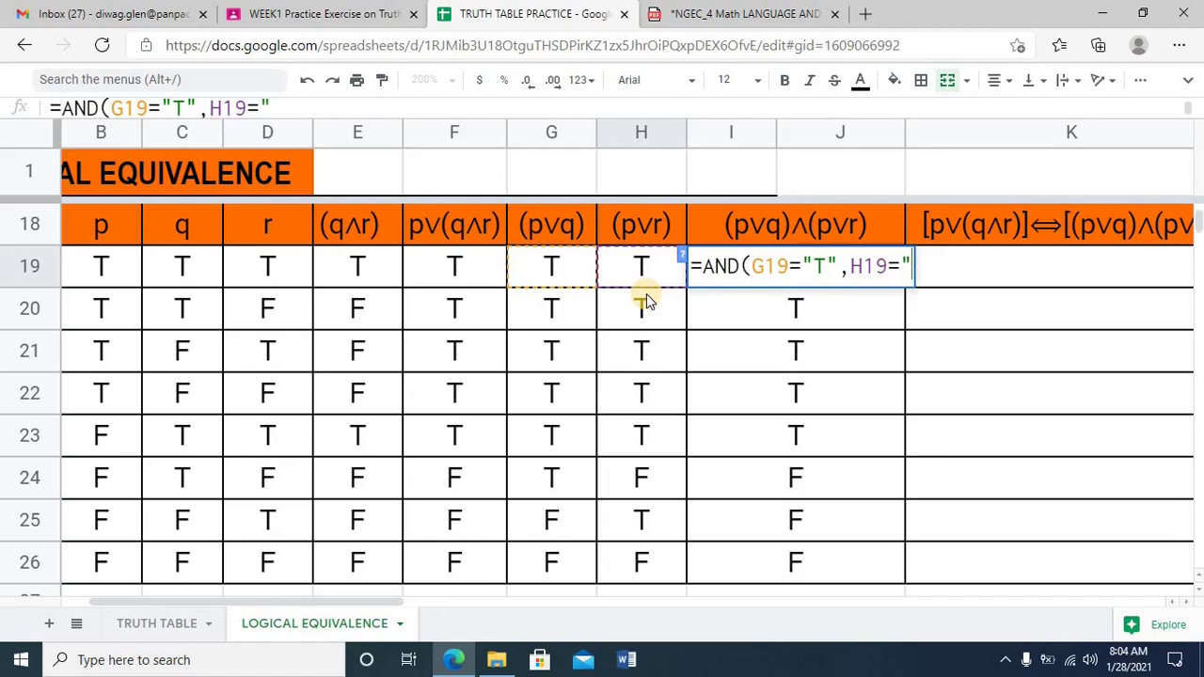
pyautogui.write('t')
pyautogui.press('BackSpace')
pyautogui.write('T"')
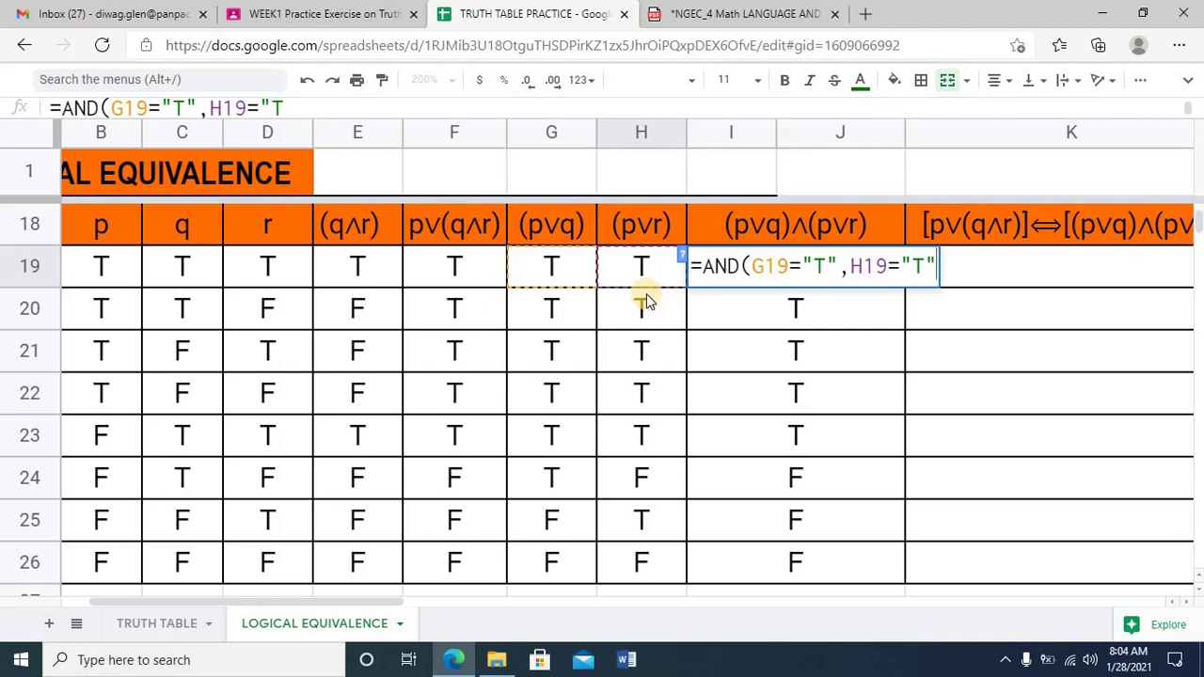
pyautogui.press('Return')
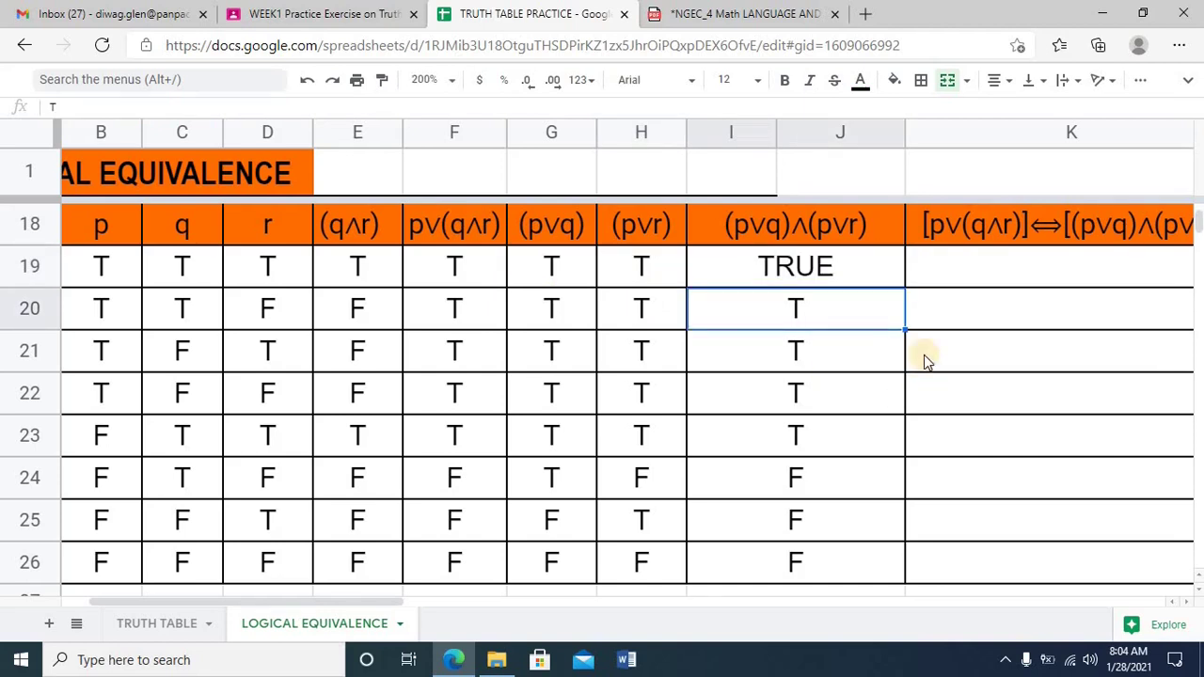
pyautogui.click(842, 268)
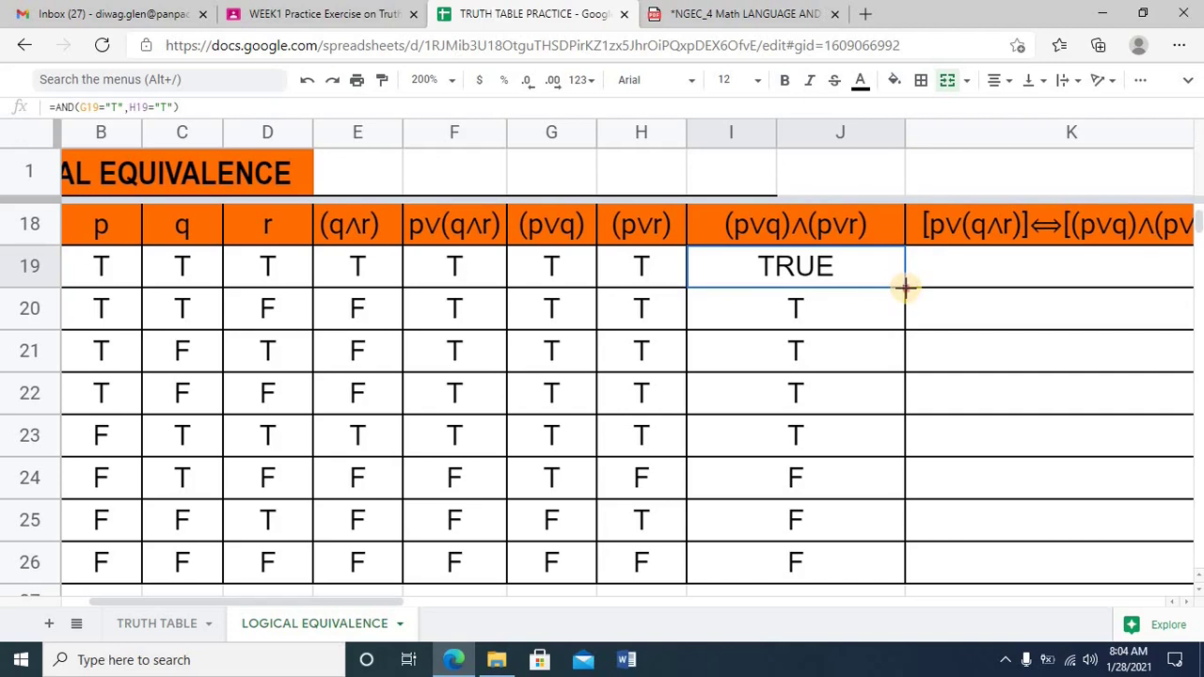
pyautogui.moveTo(905, 287); pyautogui.dragTo(897, 571)
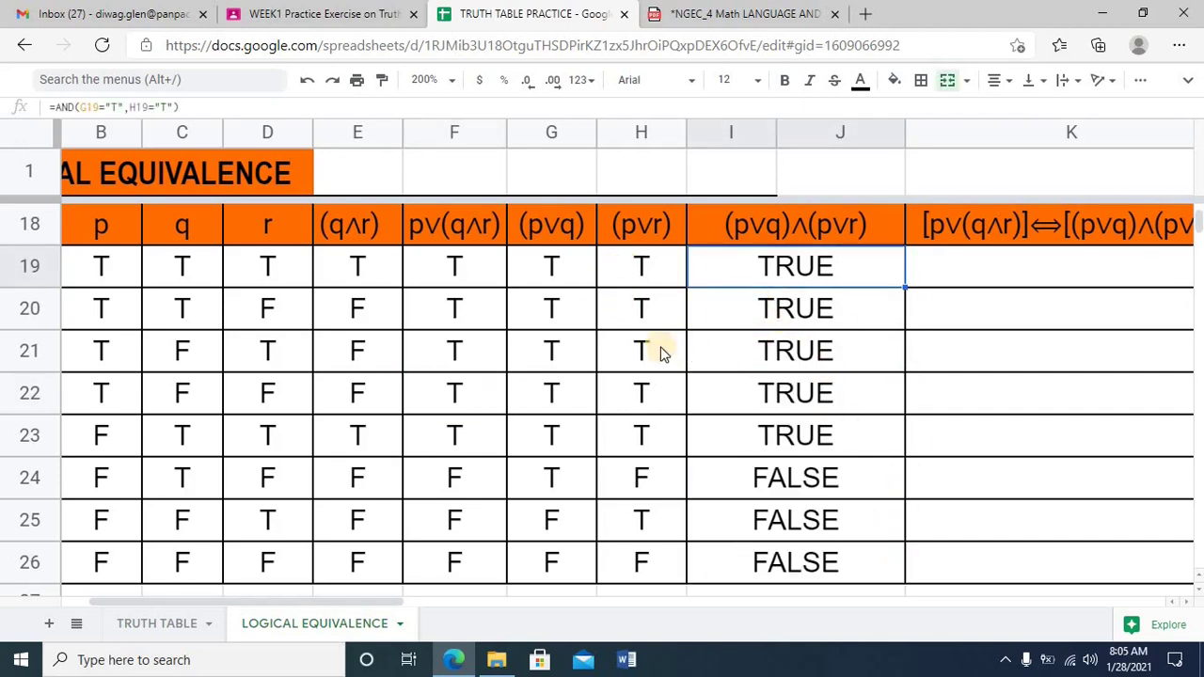
# Replace the p∨(q∧r) entries with the formula =OR(B19="T",E19="T") in row 19 and fill it down through row 26
pyautogui.click(450, 275)
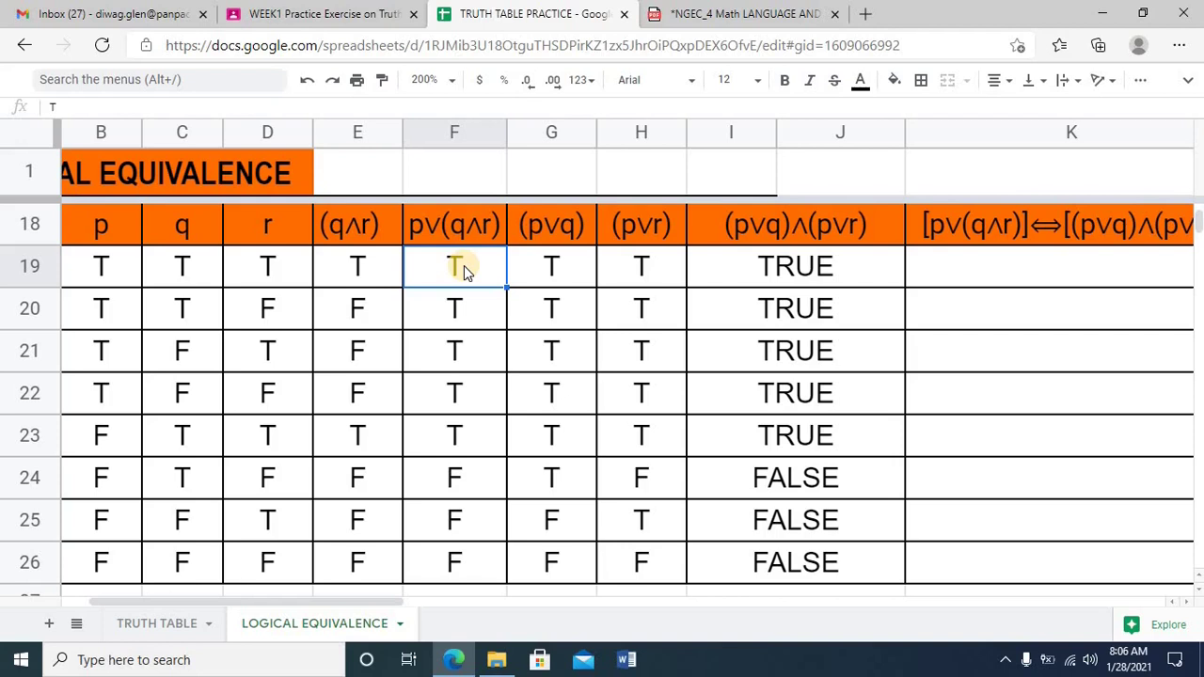
pyautogui.write('=O')
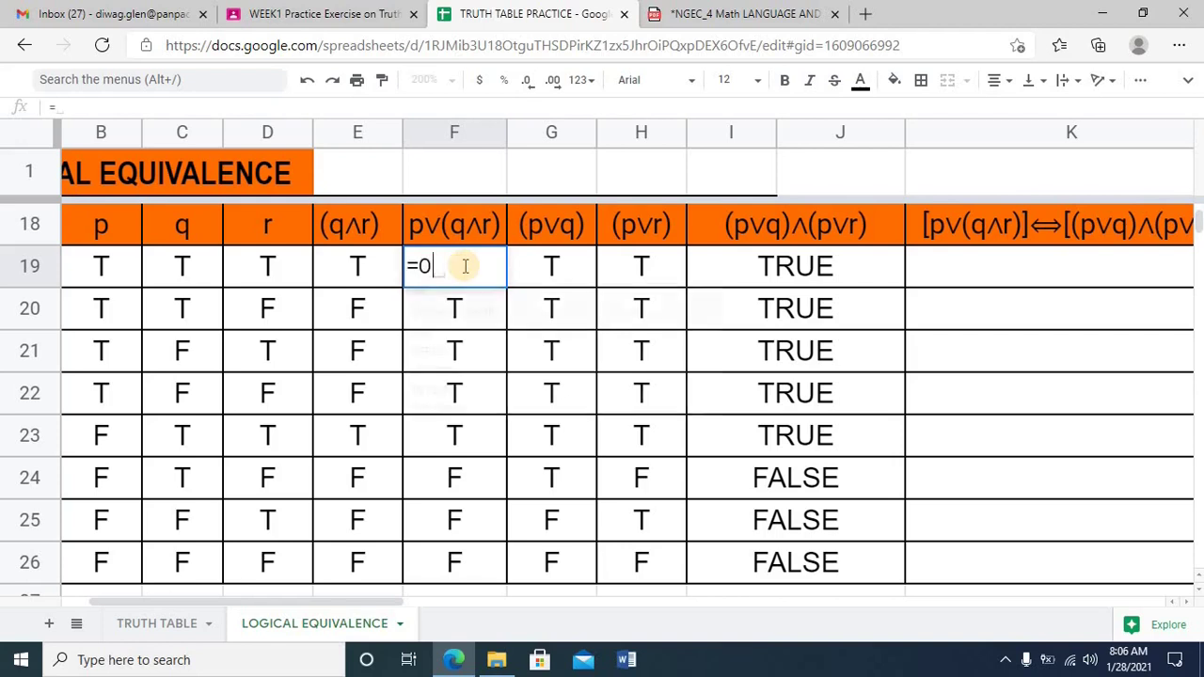
pyautogui.write('R(')
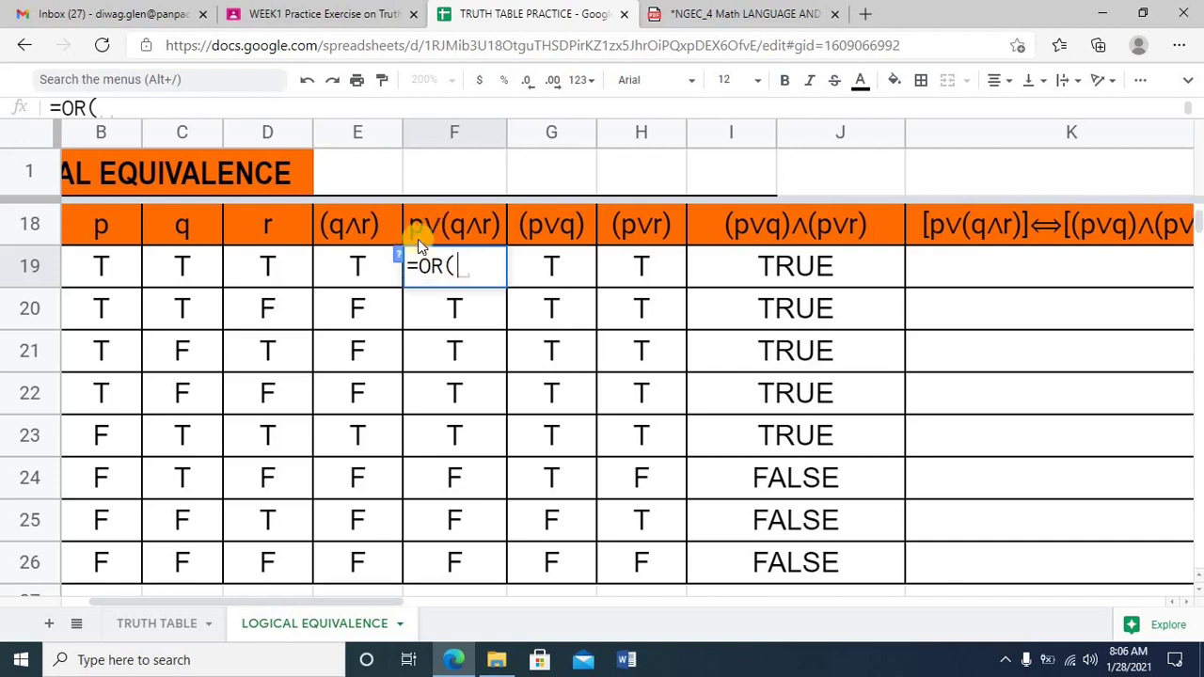
pyautogui.click(114, 269)
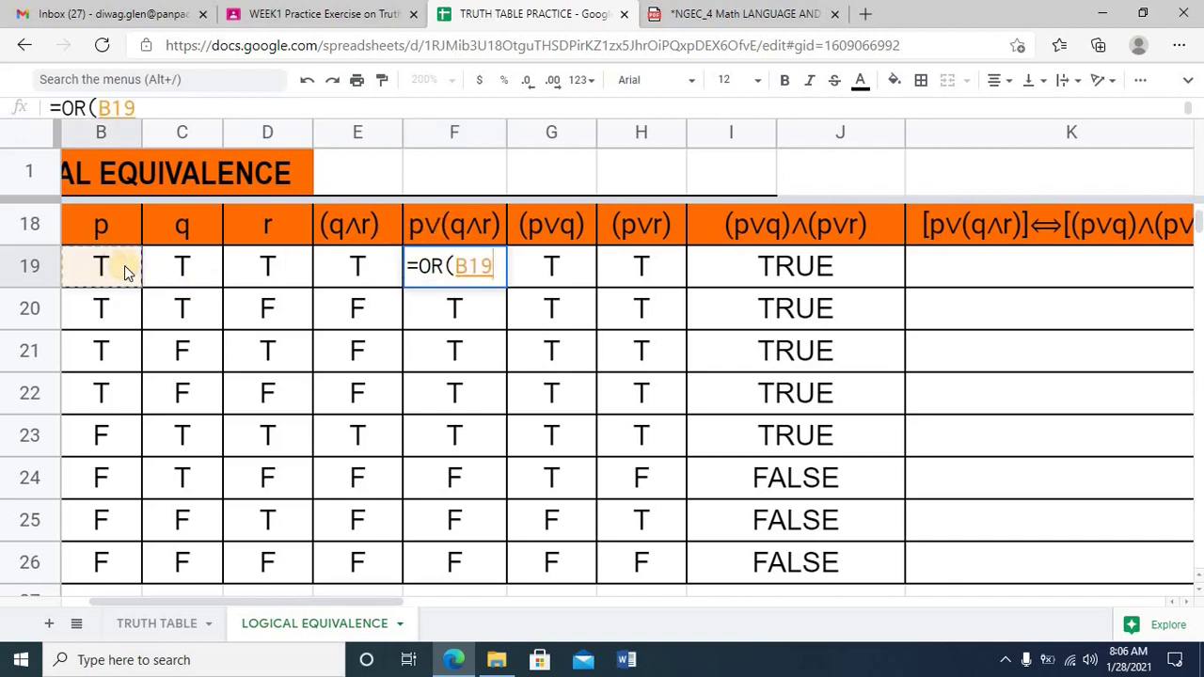
pyautogui.write('=')
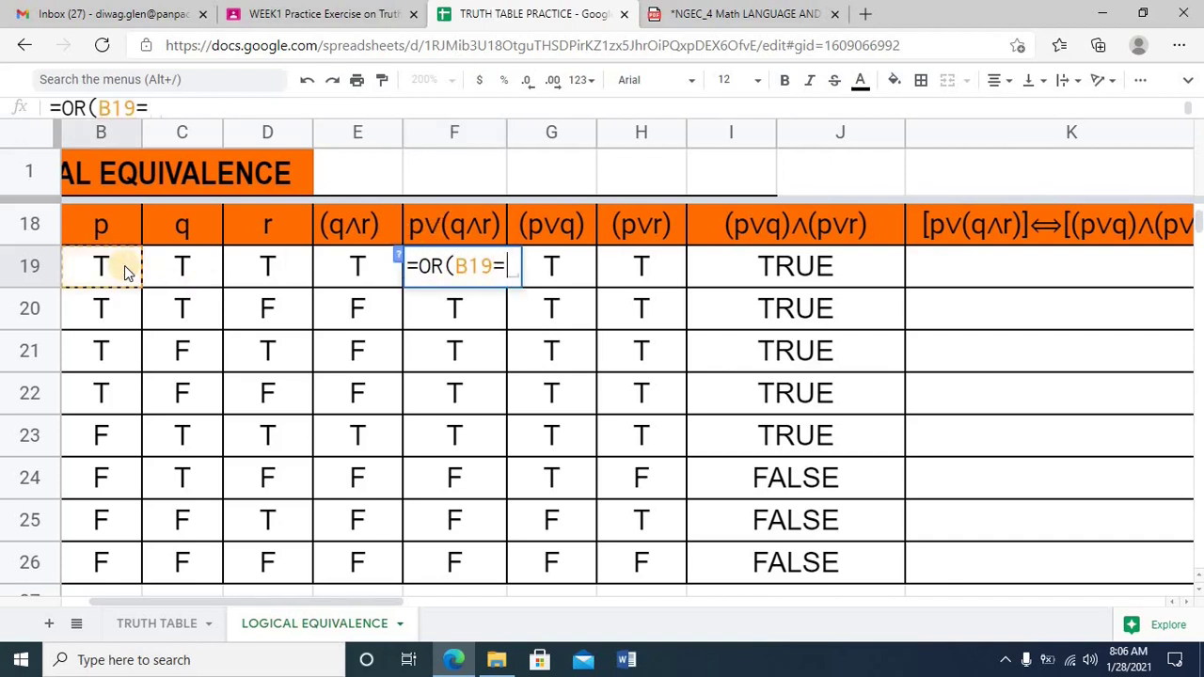
pyautogui.write('"T')
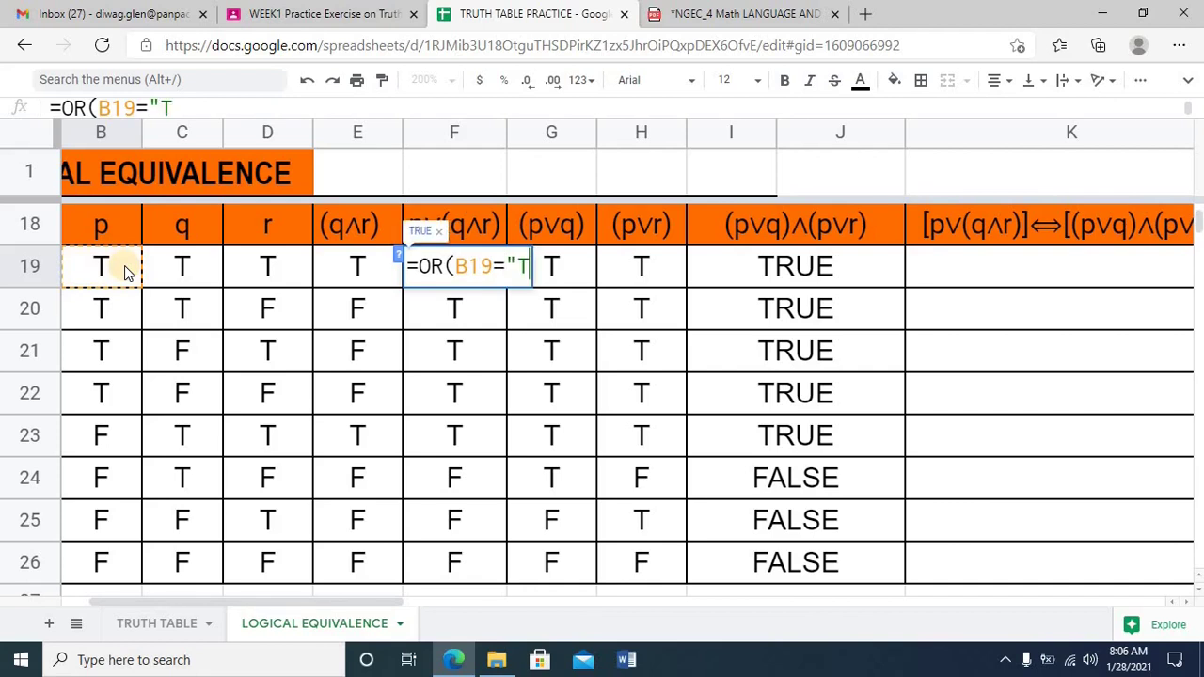
pyautogui.write('",')
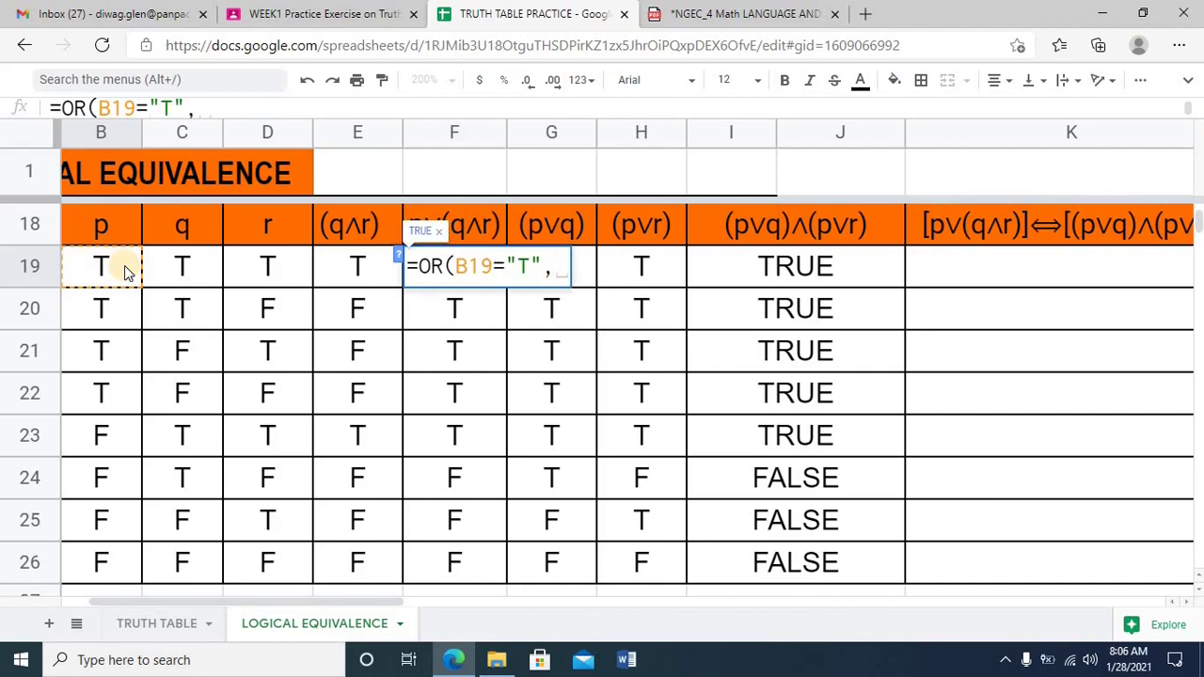
pyautogui.click(353, 280)
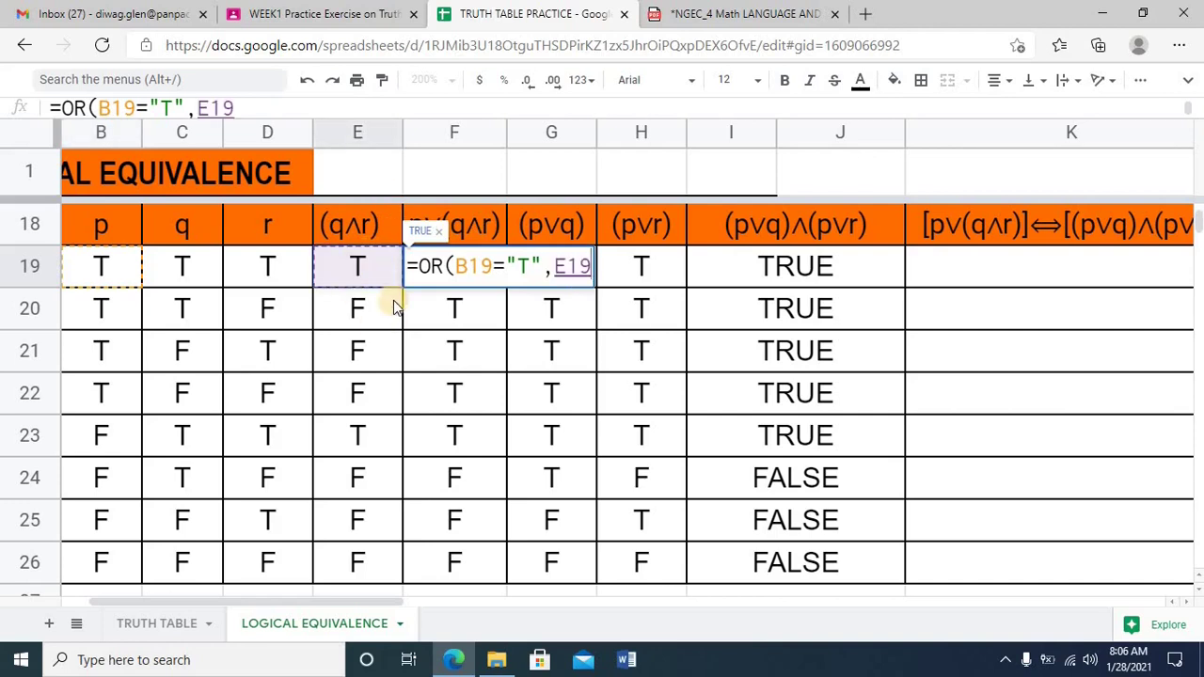
pyautogui.write('=')
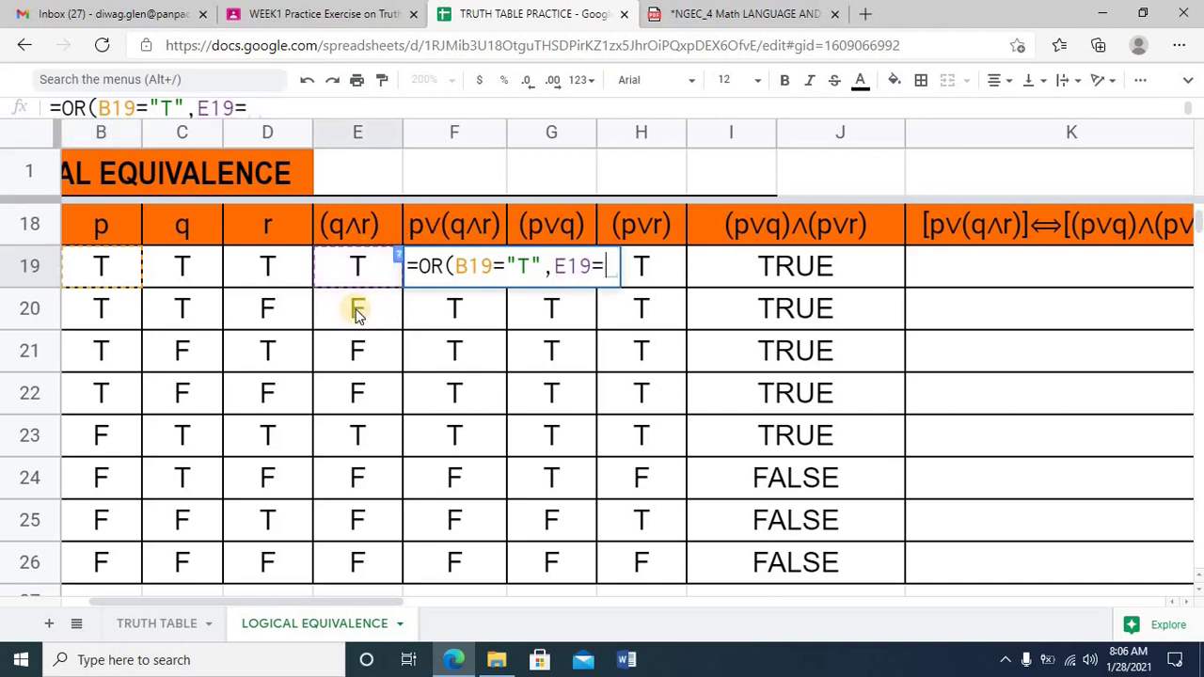
pyautogui.write('"T')
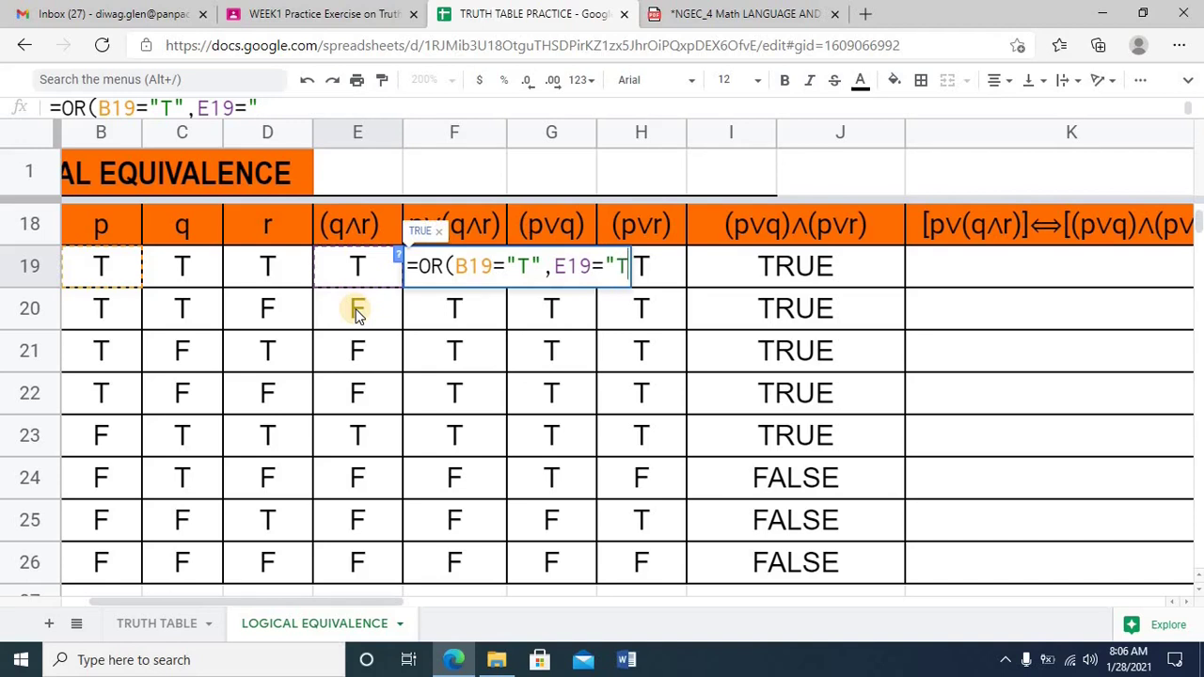
pyautogui.write('"')
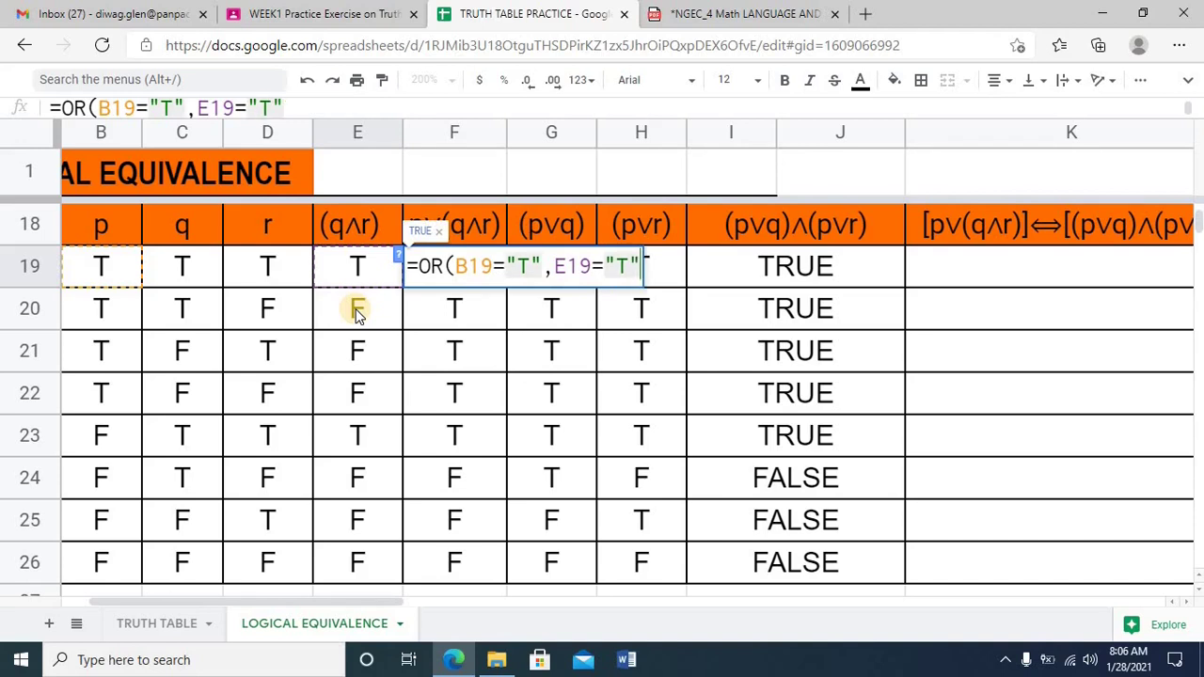
pyautogui.press('Return')
pyautogui.click(481, 272)
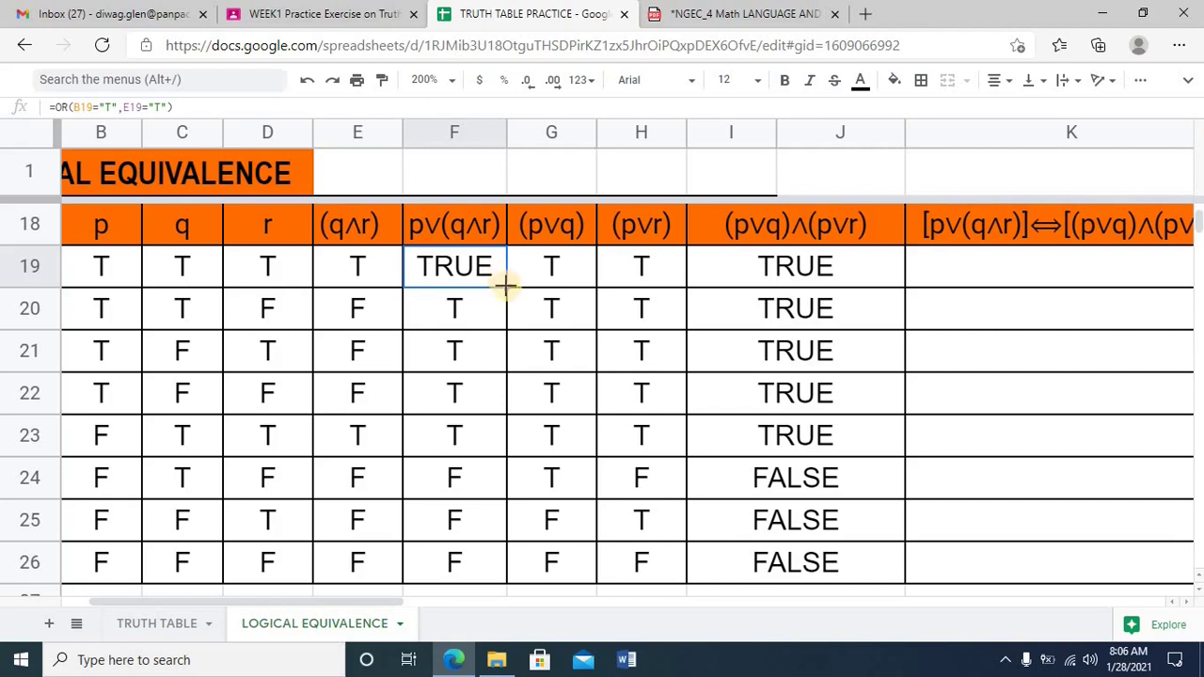
pyautogui.moveTo(506, 288); pyautogui.dragTo(499, 565)
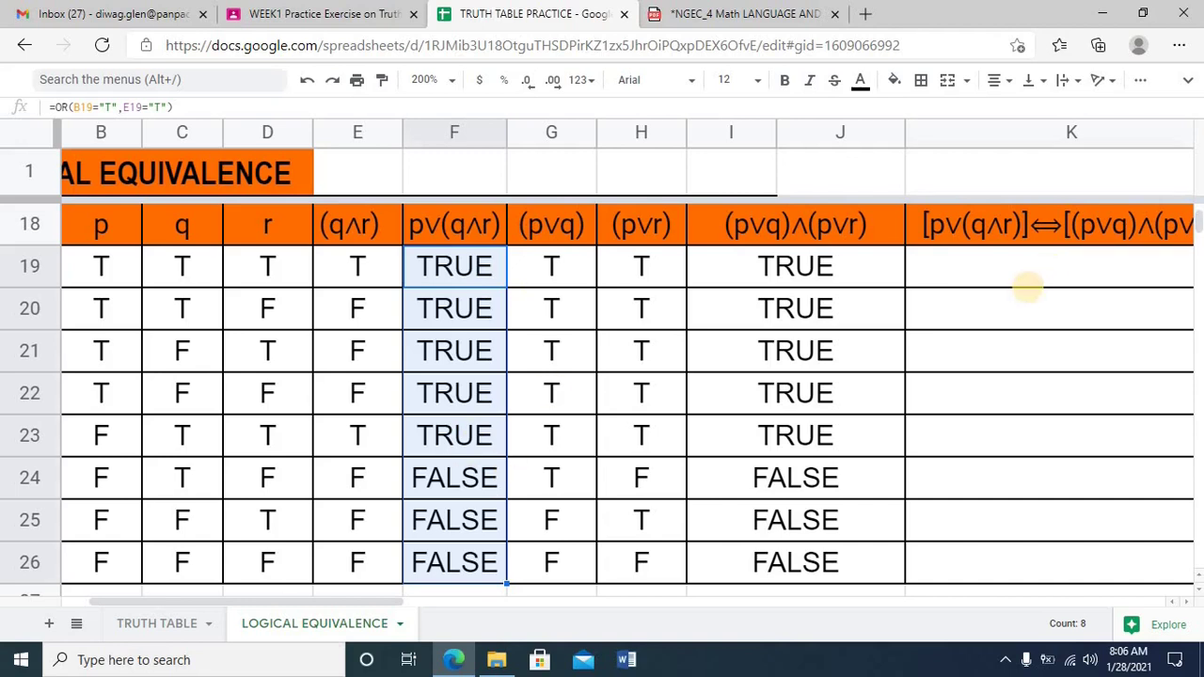
# Enter T in the [p∨(q∧r)]⇔[(p∨q)∧(p∨r)] column for rows 19 through 26, comparing the p∨(q∧r) and (p∨q)∧(p∨r) columns
pyautogui.click(1018, 275)
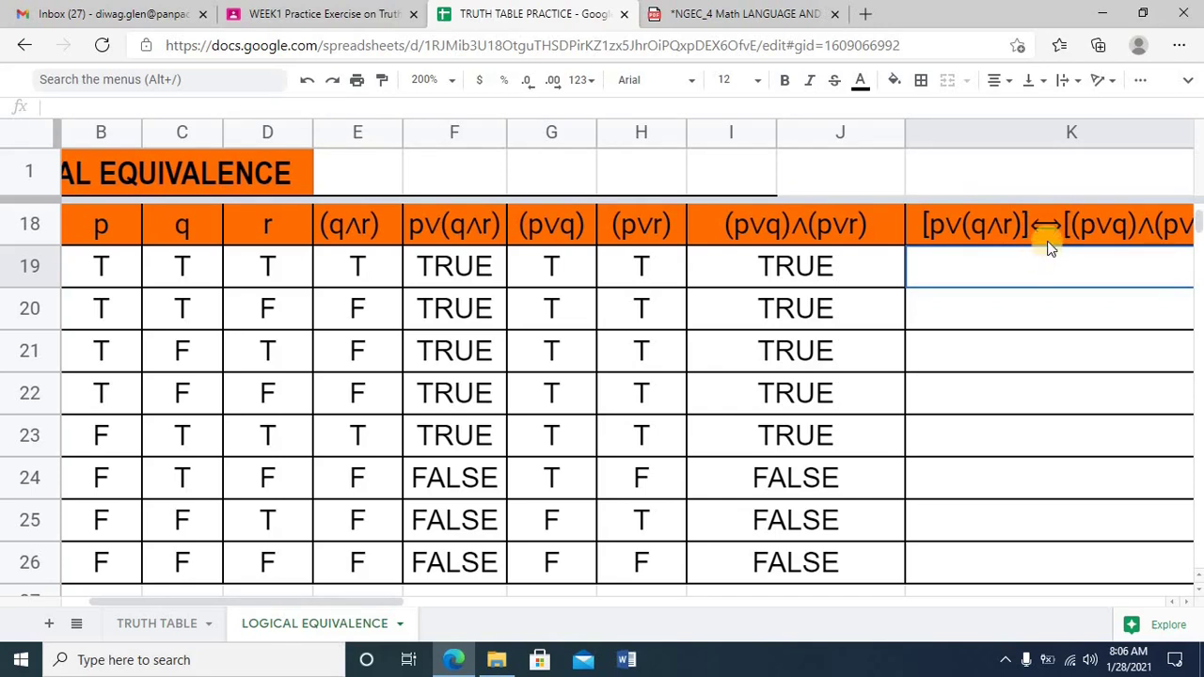
pyautogui.click(453, 283)
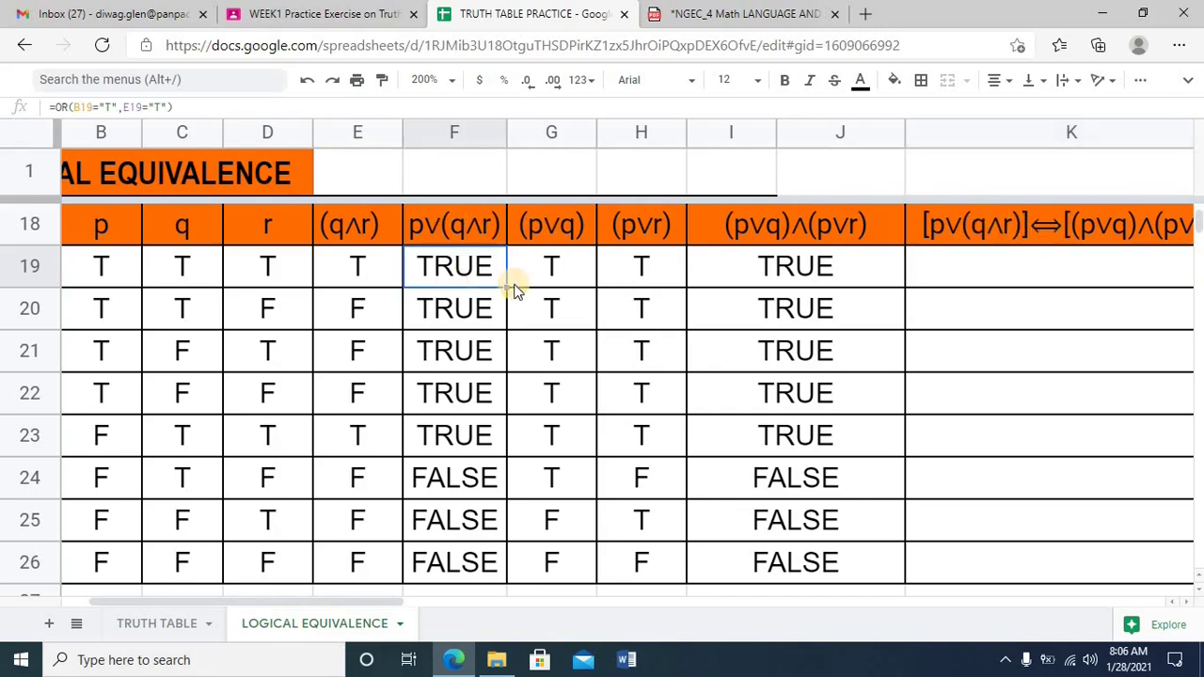
pyautogui.click(796, 271)
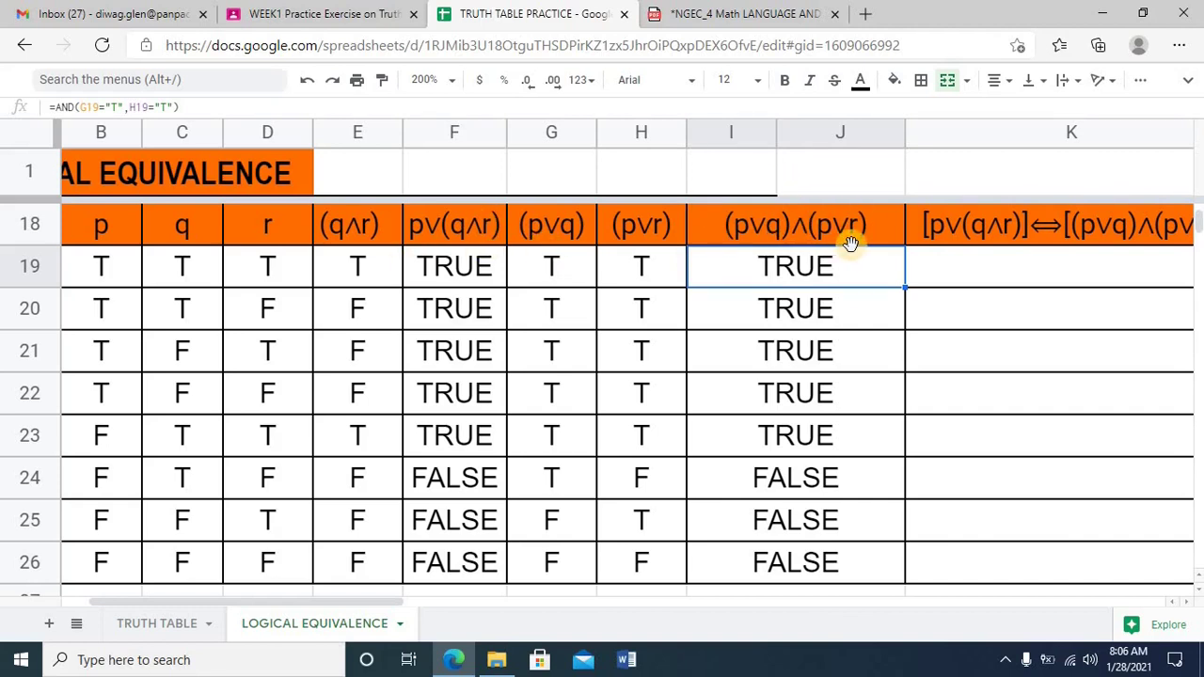
pyautogui.click(1038, 271)
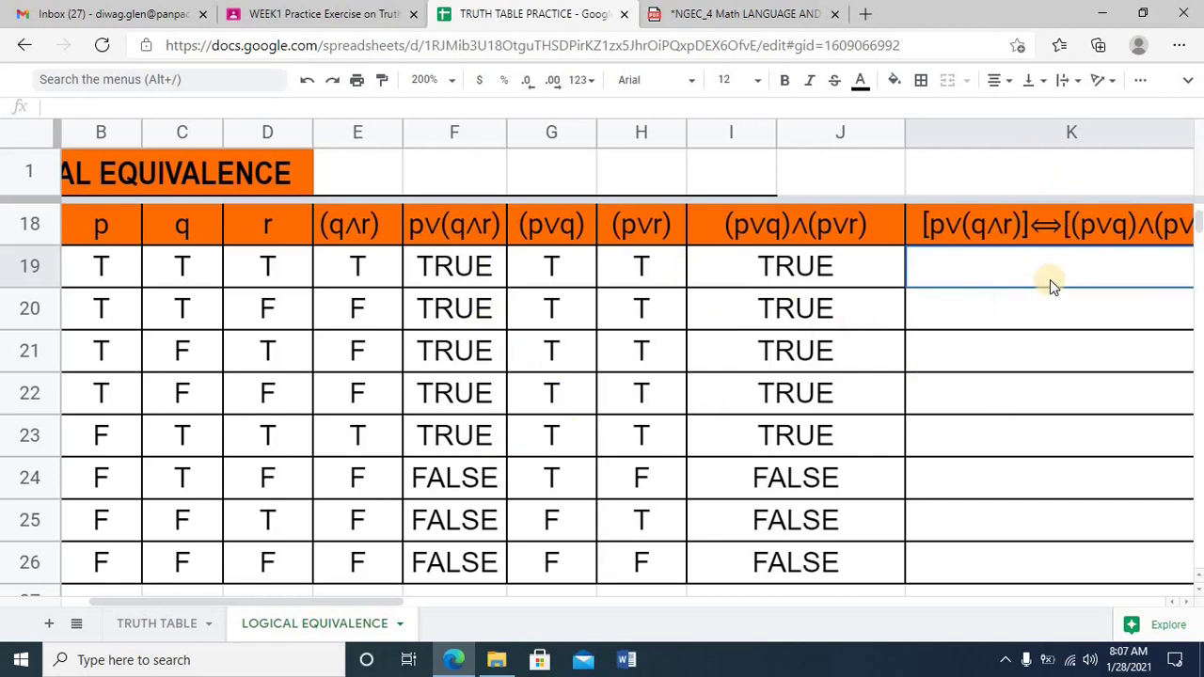
pyautogui.write('T')
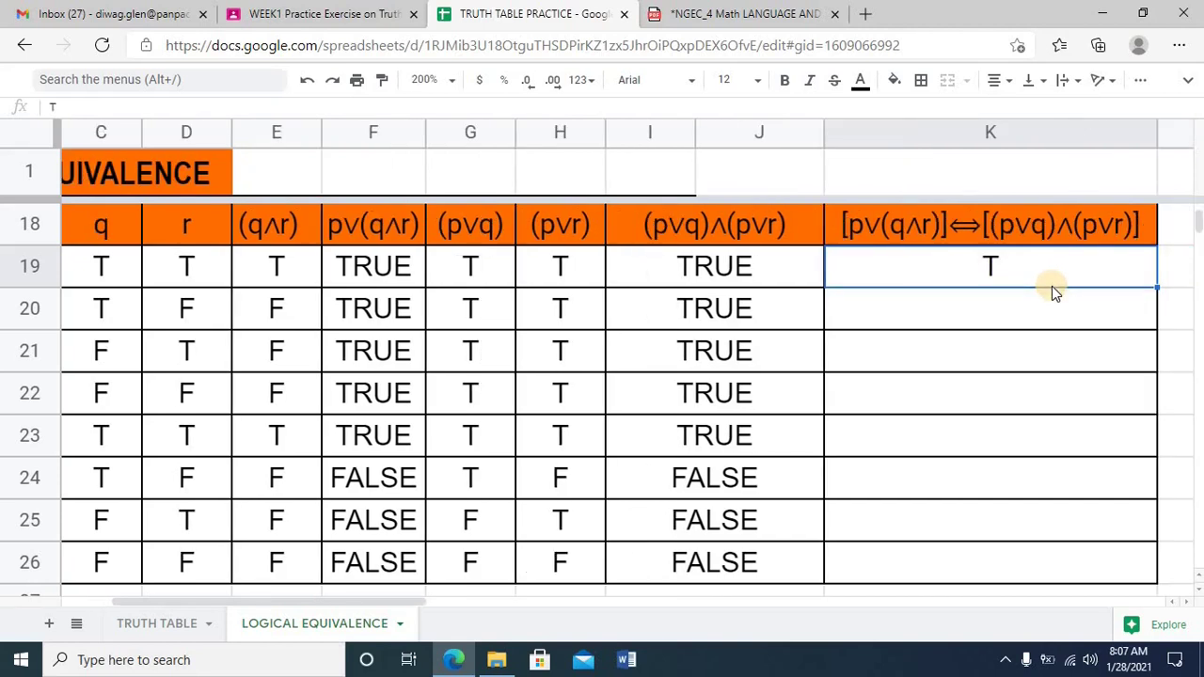
pyautogui.press('Return')
pyautogui.write('T')
pyautogui.press('Return')
pyautogui.write('T')
pyautogui.press('Return')
pyautogui.write('T')
pyautogui.press('Return')
pyautogui.write('T')
pyautogui.press('Return')
pyautogui.write('T')
pyautogui.press('Return')
pyautogui.write('T')
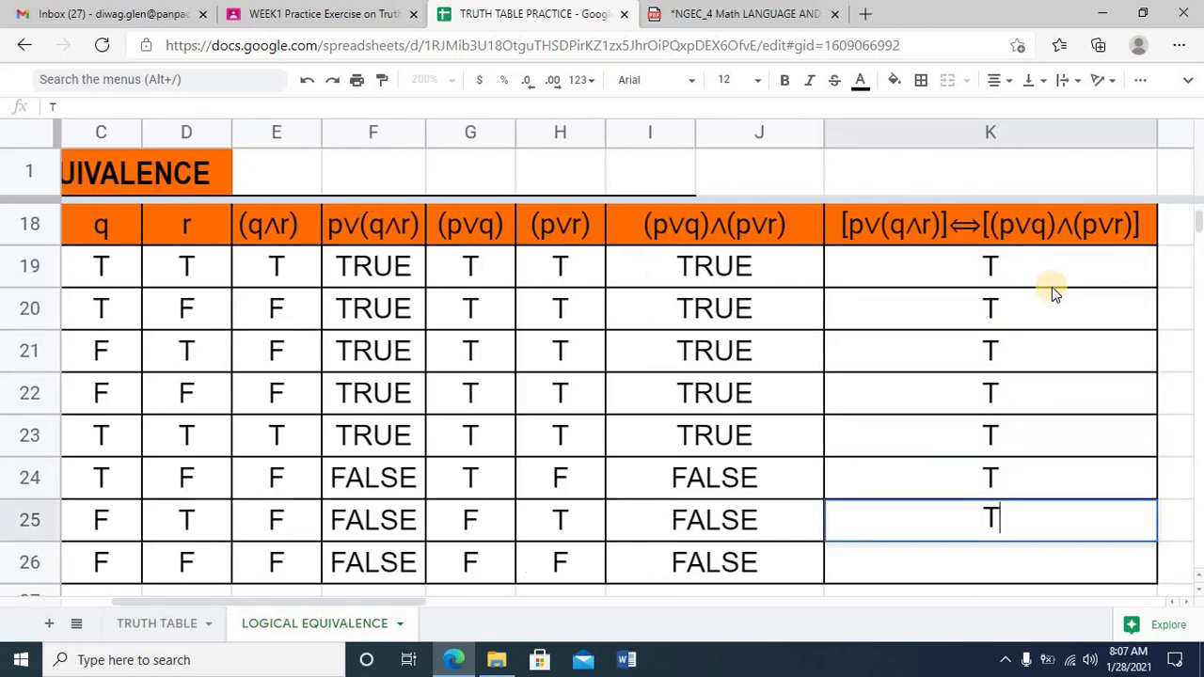
pyautogui.press('Return')
pyautogui.write('T')
pyautogui.press('Return')
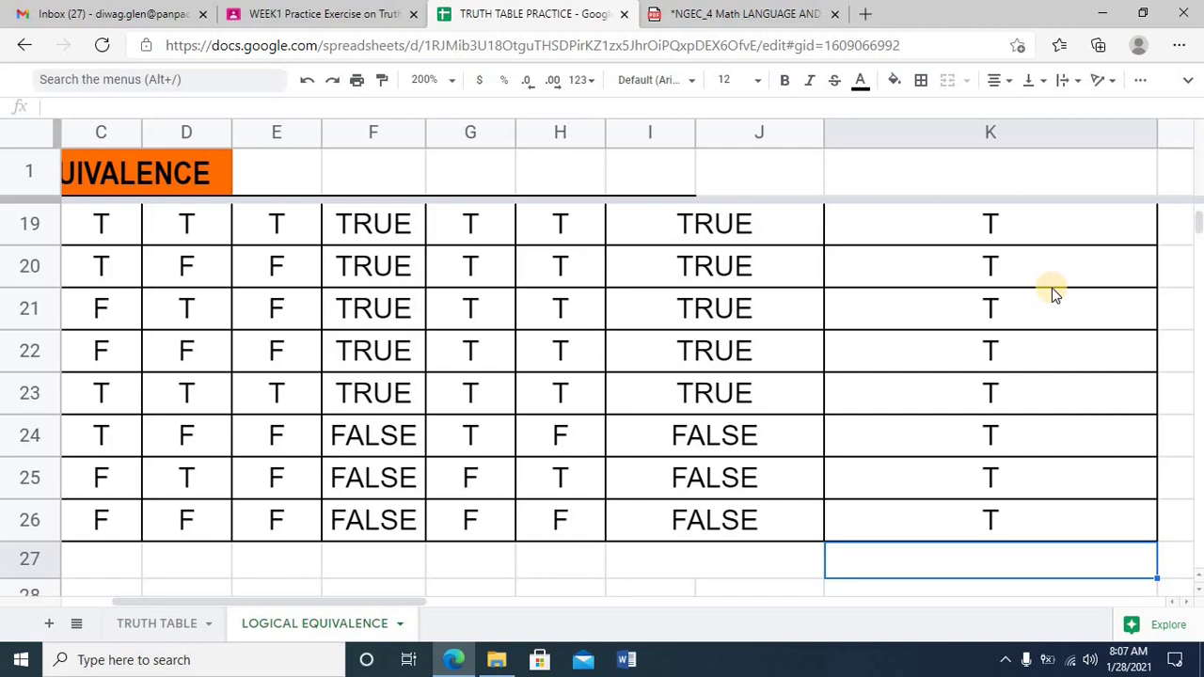
# Label the biconditional column with TAUTOLOGY! in cell K27, directly below the truth table
pyautogui.write('TAU')
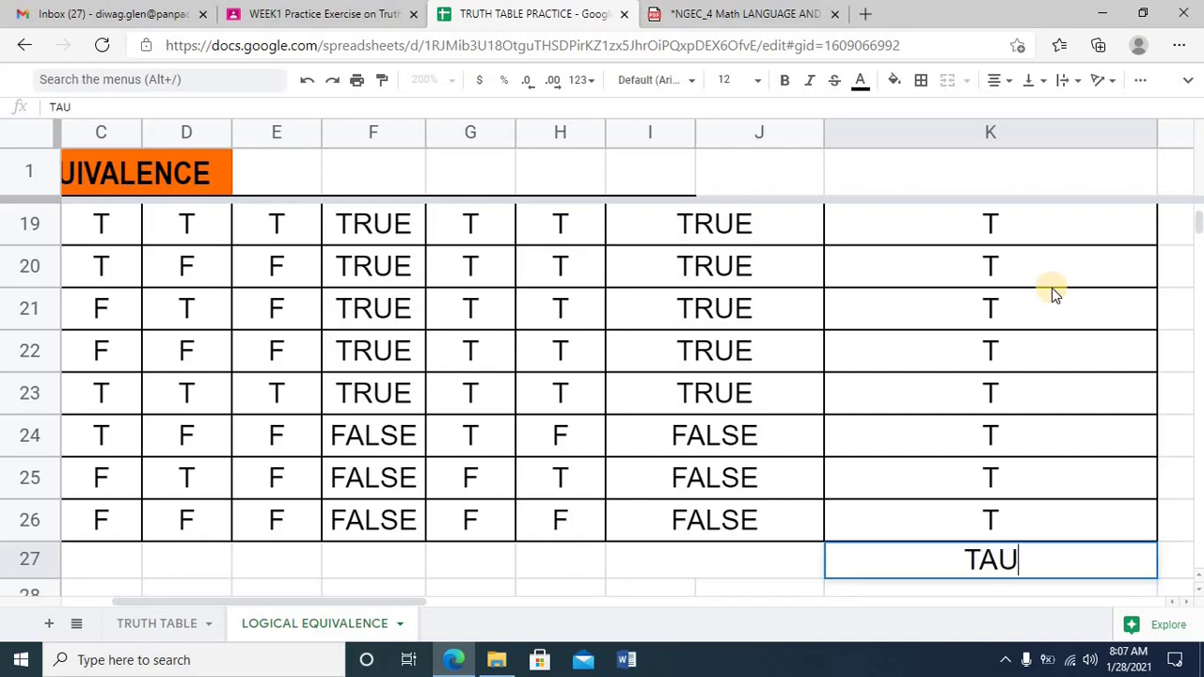
pyautogui.write('TOLOGY')
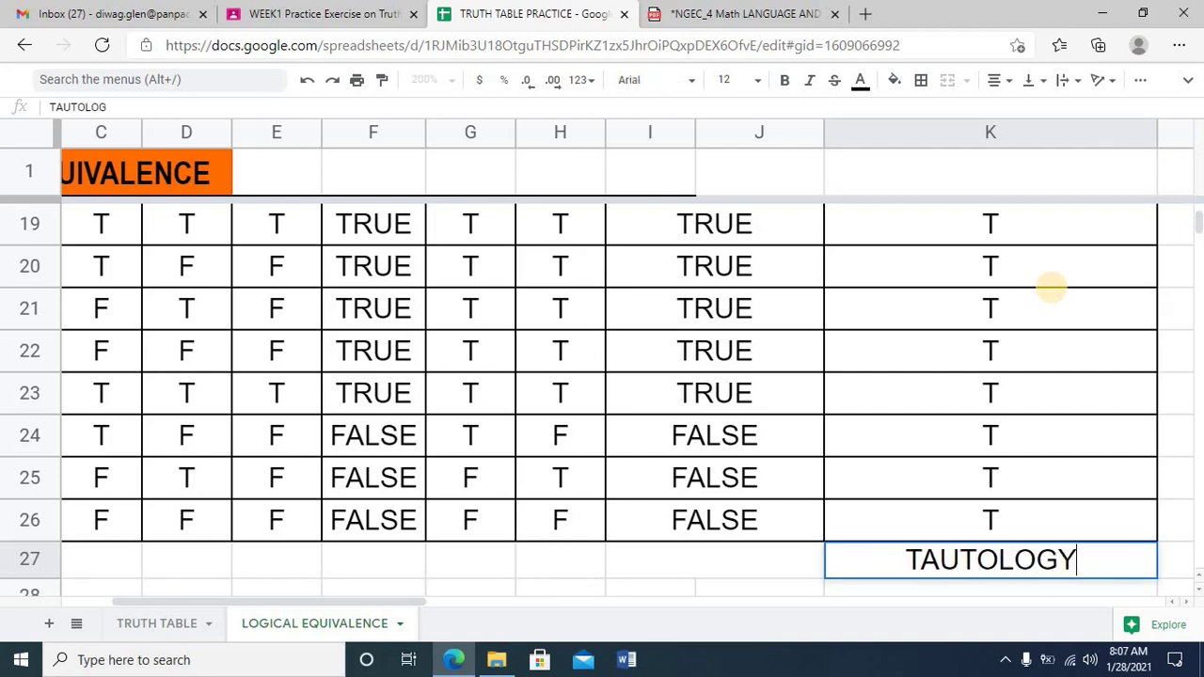
pyautogui.write('!')
pyautogui.press('Return')
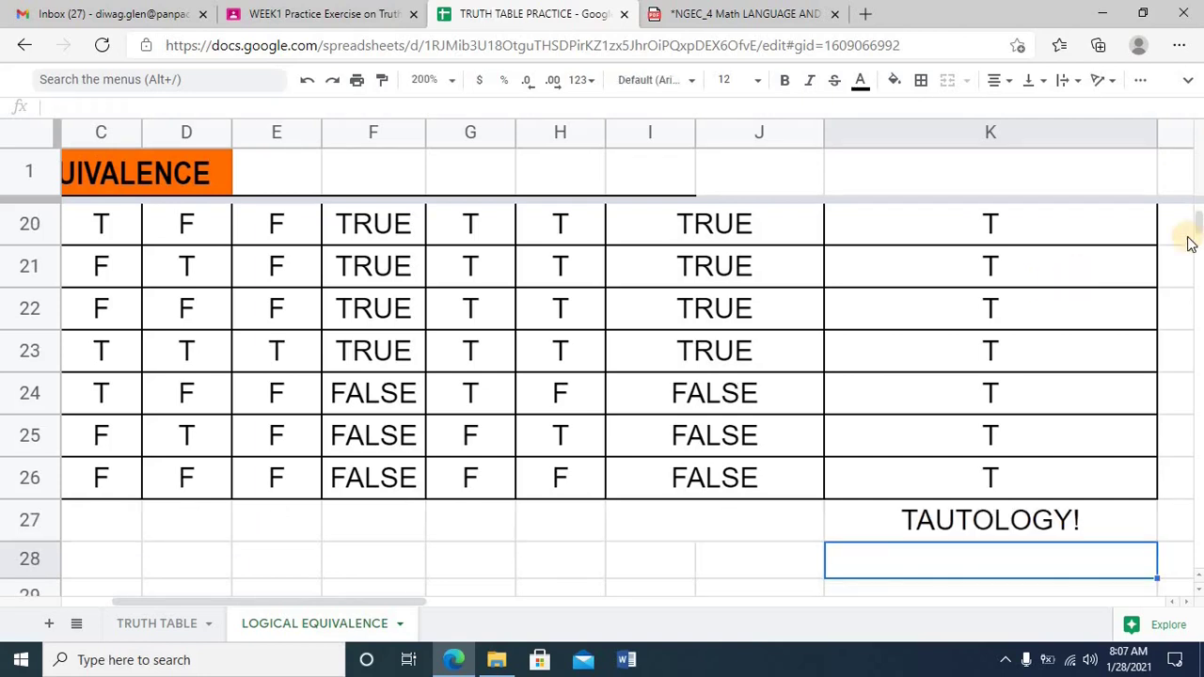
pyautogui.scroll(2, 781, 419)
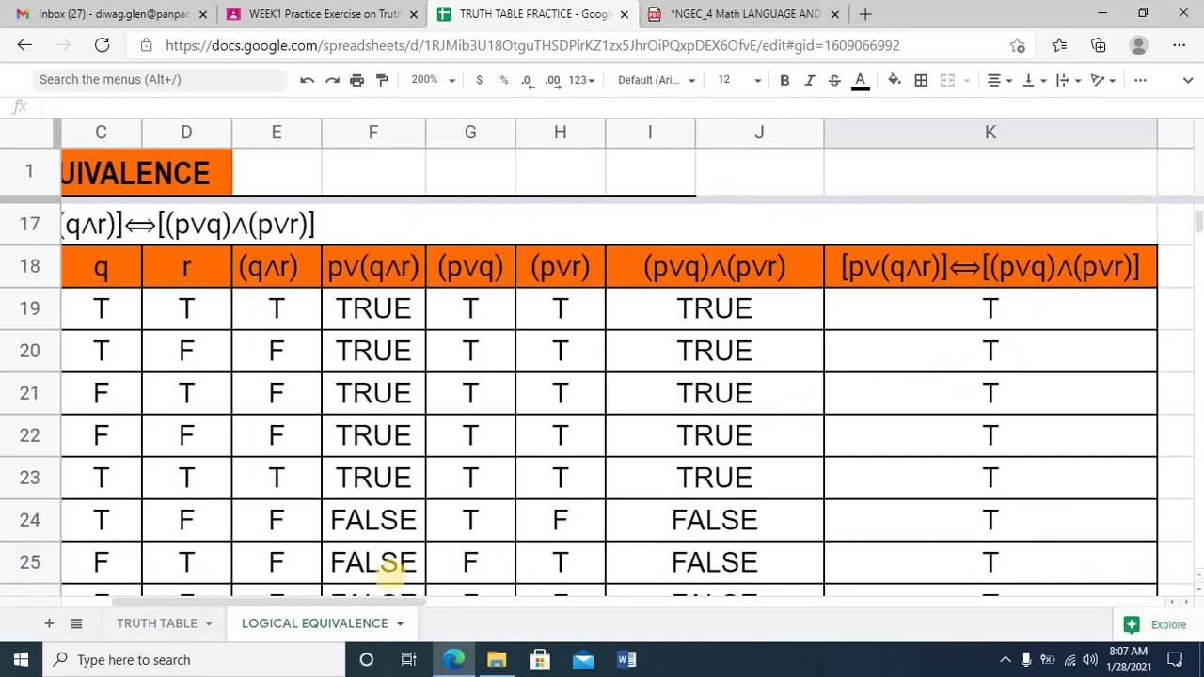
pyautogui.moveTo(289, 599); pyautogui.dragTo(239, 590)
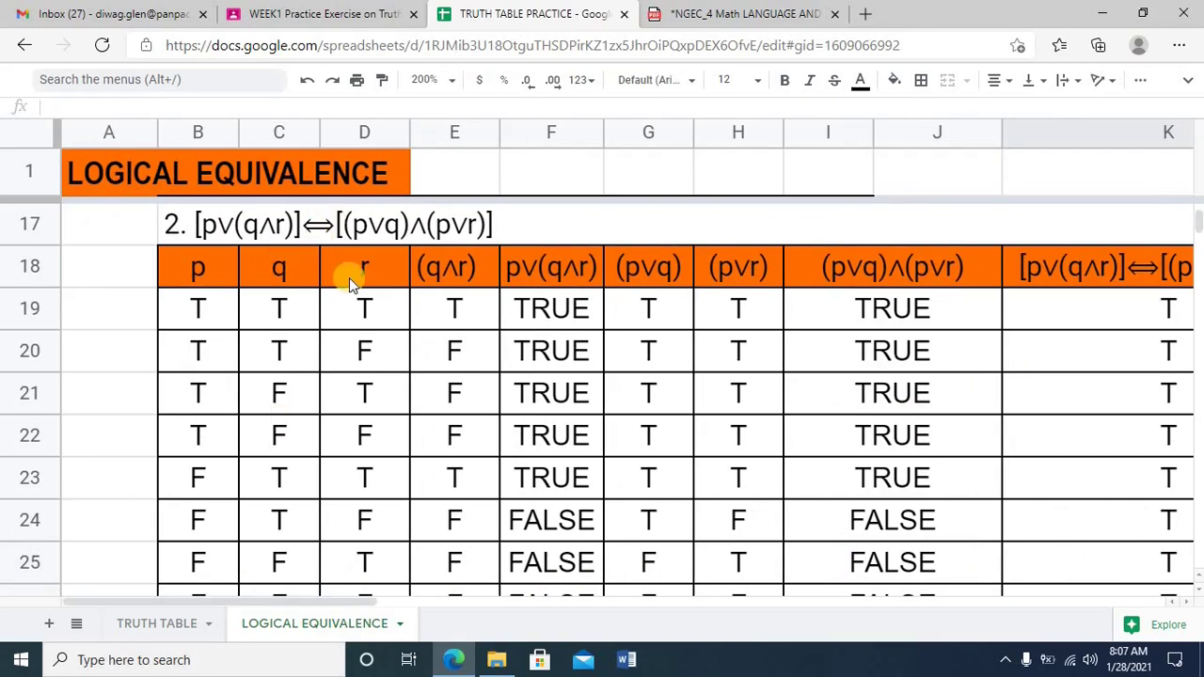